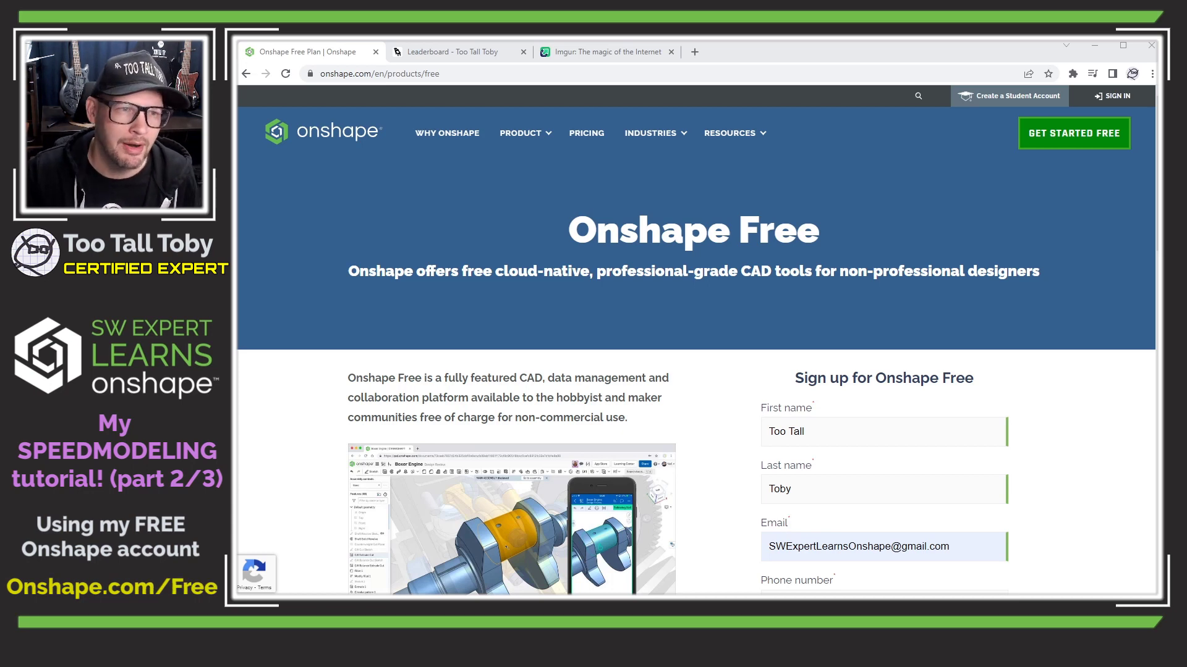
Step: Switch to the Too Tall Toby leaderboard showing the April 2023 speedmodel challenge
left_click(418, 54)
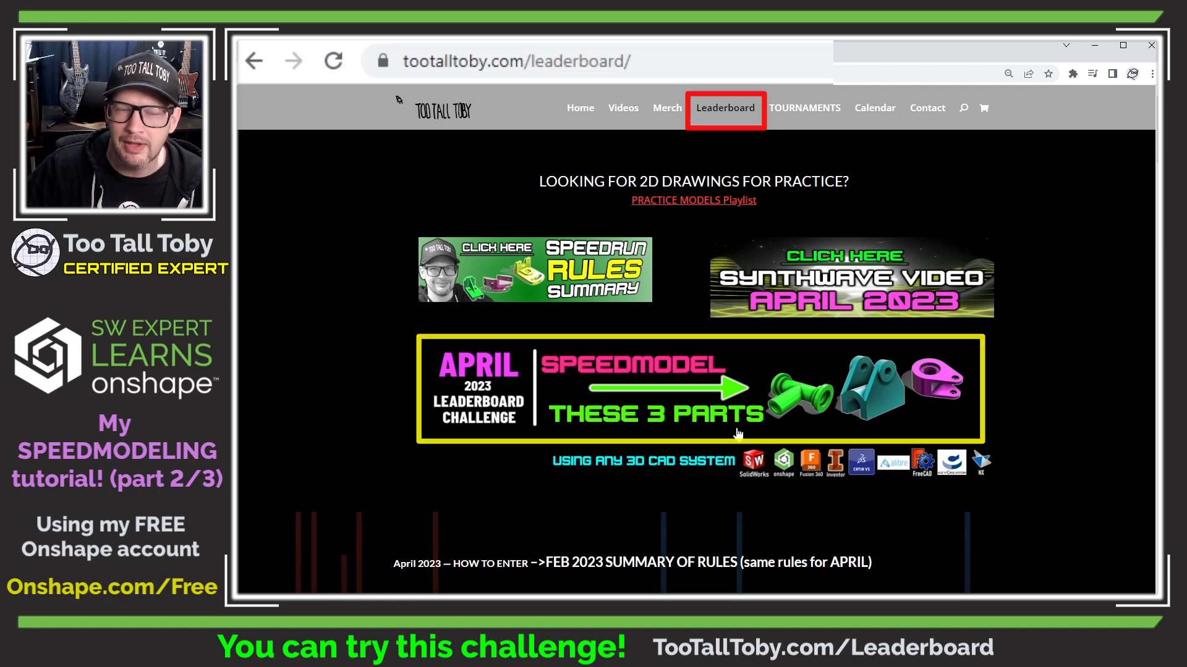
Step: Find the Model 2 drawing in the Imgur April post and detach it into its own window
left_click(581, 52)
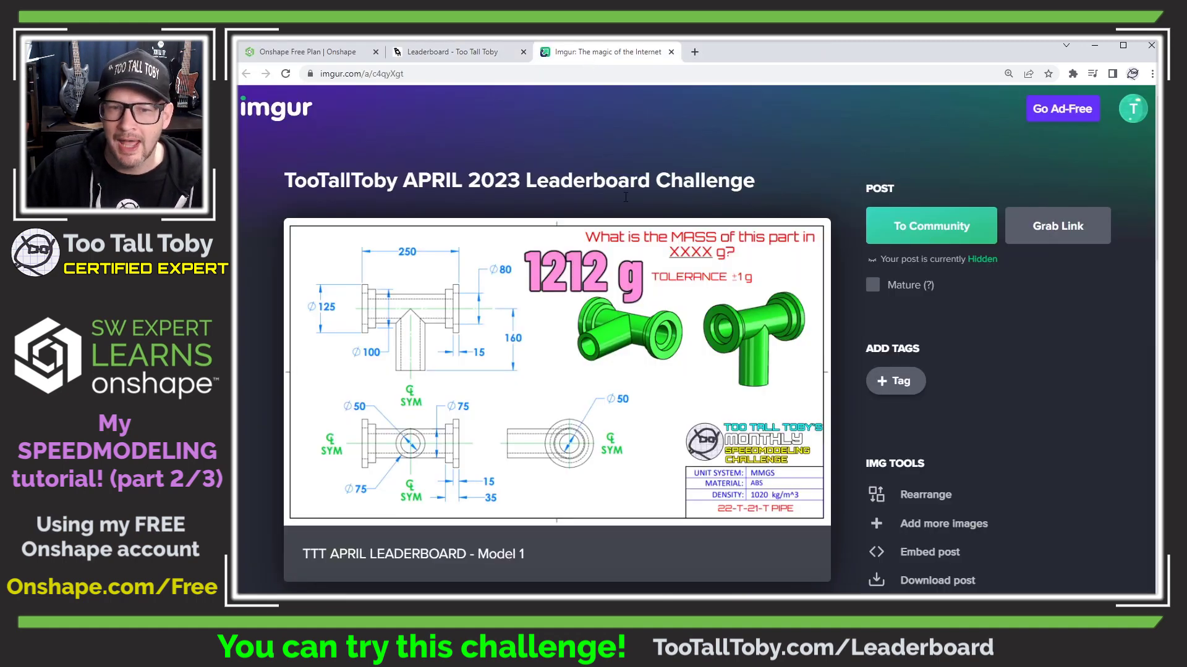
mouse_move(735, 327)
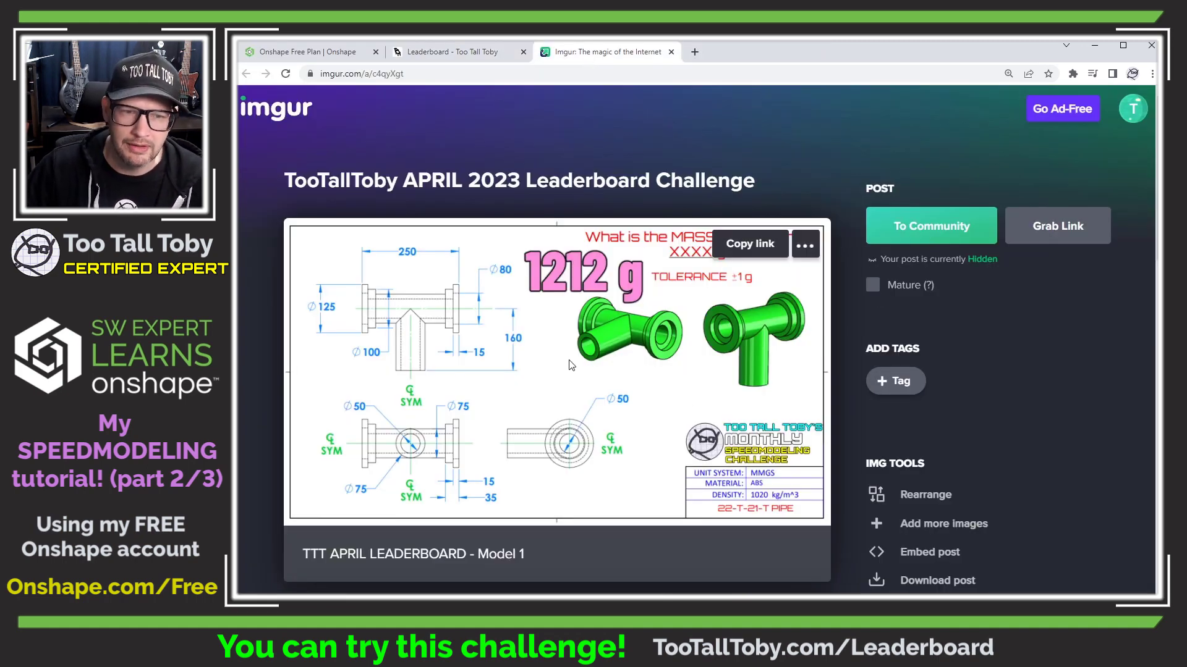
scroll(615, 435, "down", 5)
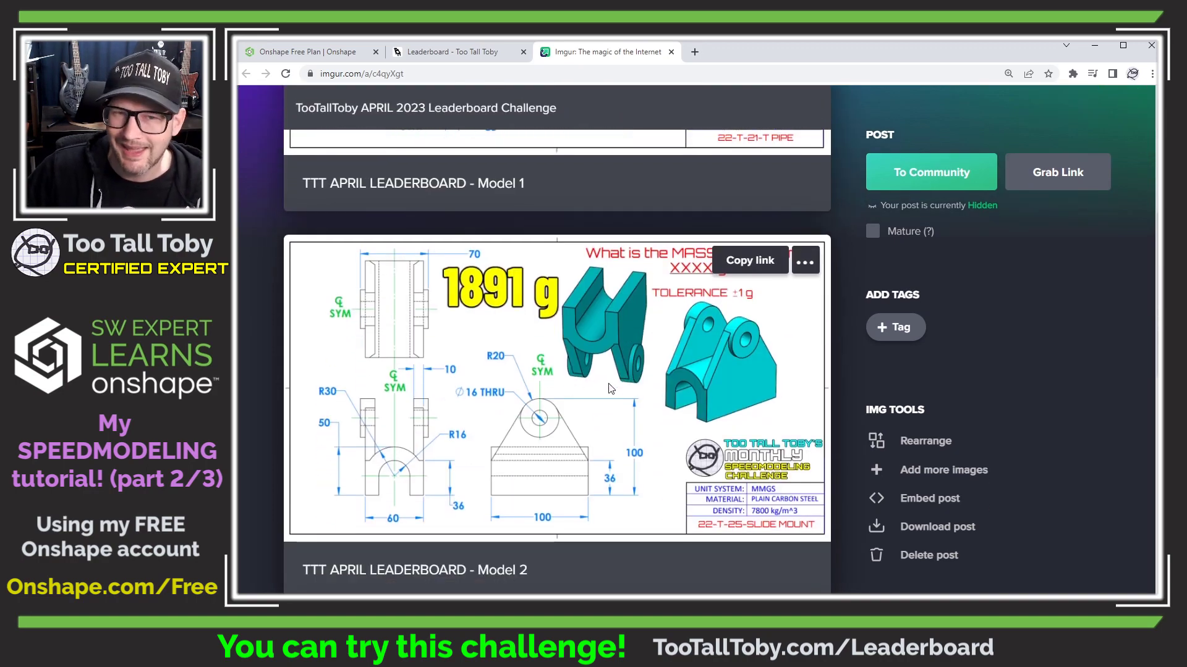
scroll(611, 388, "down", 5)
scroll(575, 411, "up", 5)
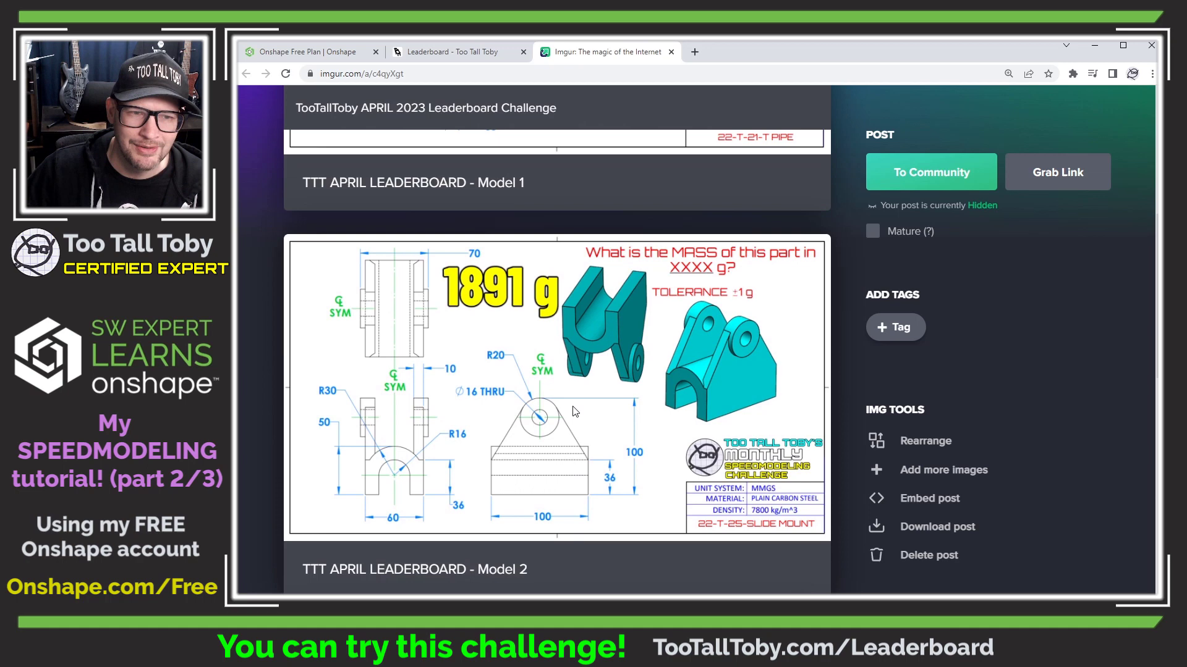
scroll(572, 412, "up", 1)
scroll(573, 412, "down", 2)
scroll(573, 412, "up", 1)
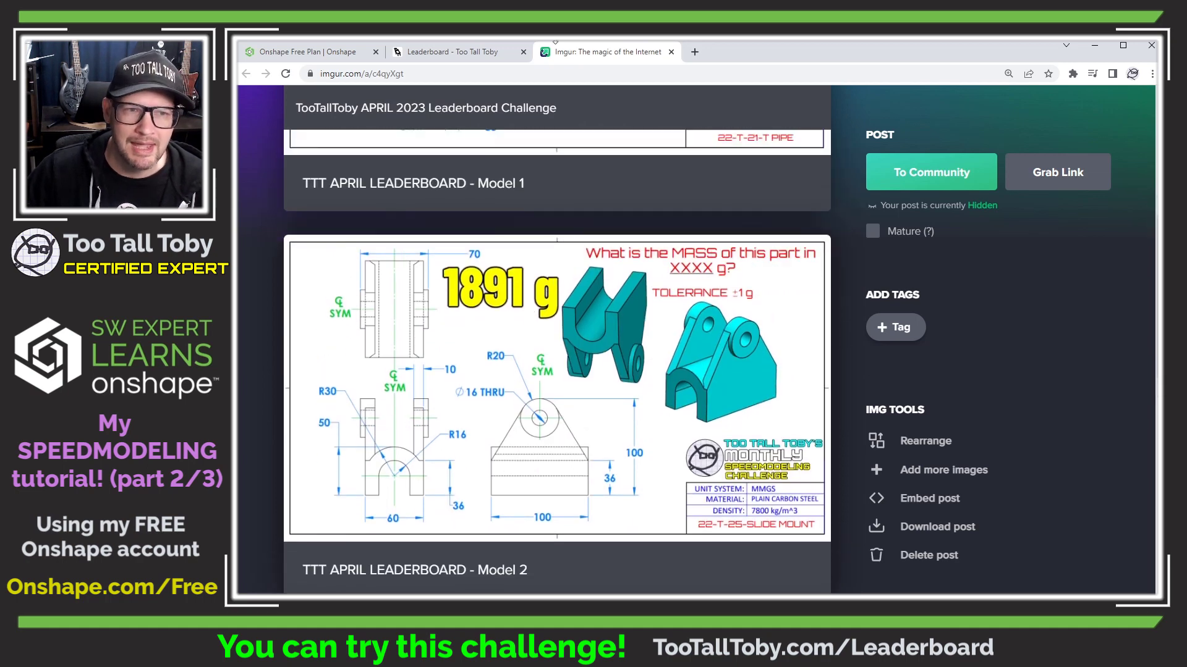
left_click_drag(574, 54, 1183, 50)
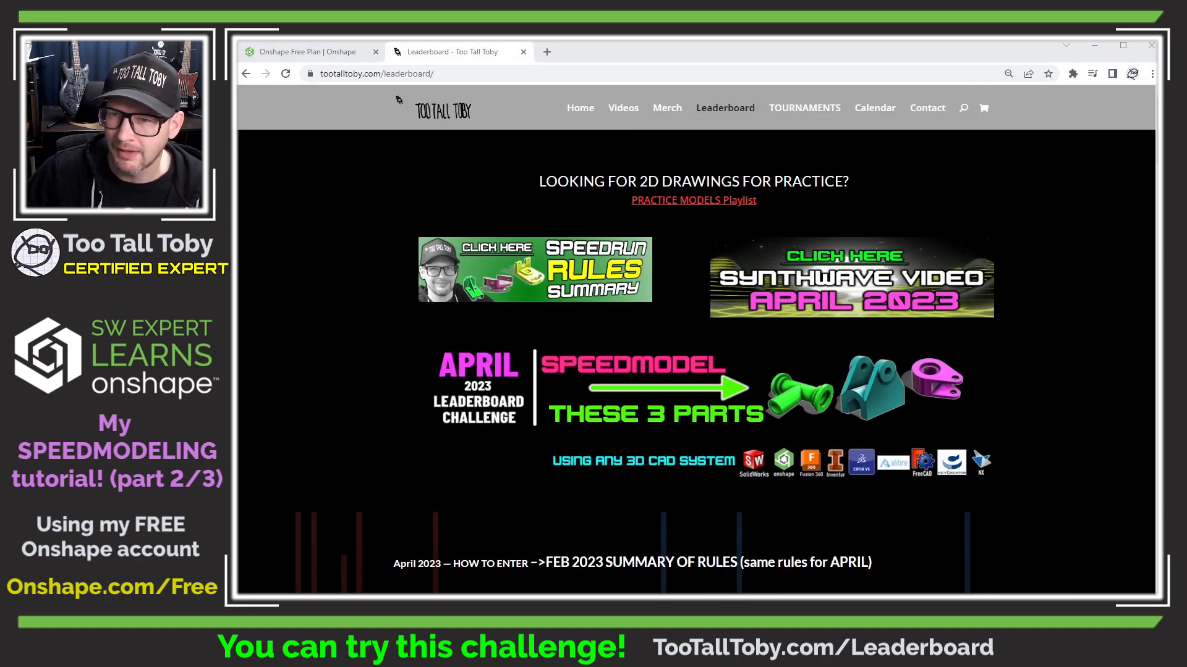
Step: Revisit the Onshape Free signup page
left_click(316, 53)
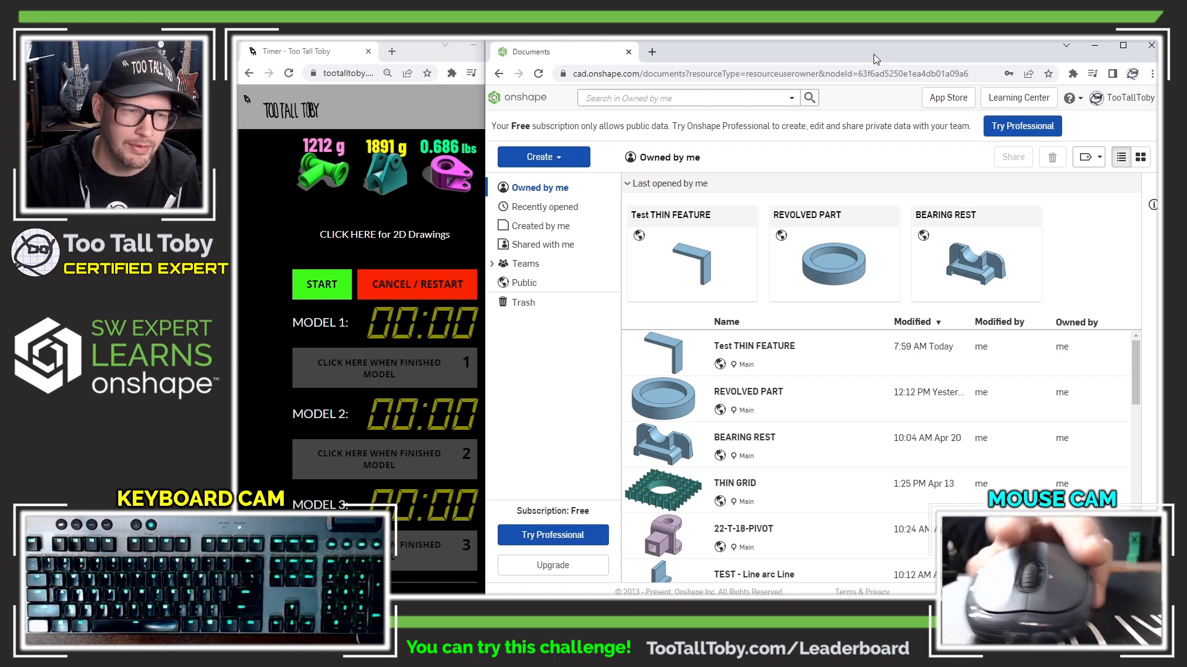
scroll(411, 557, "down", 2)
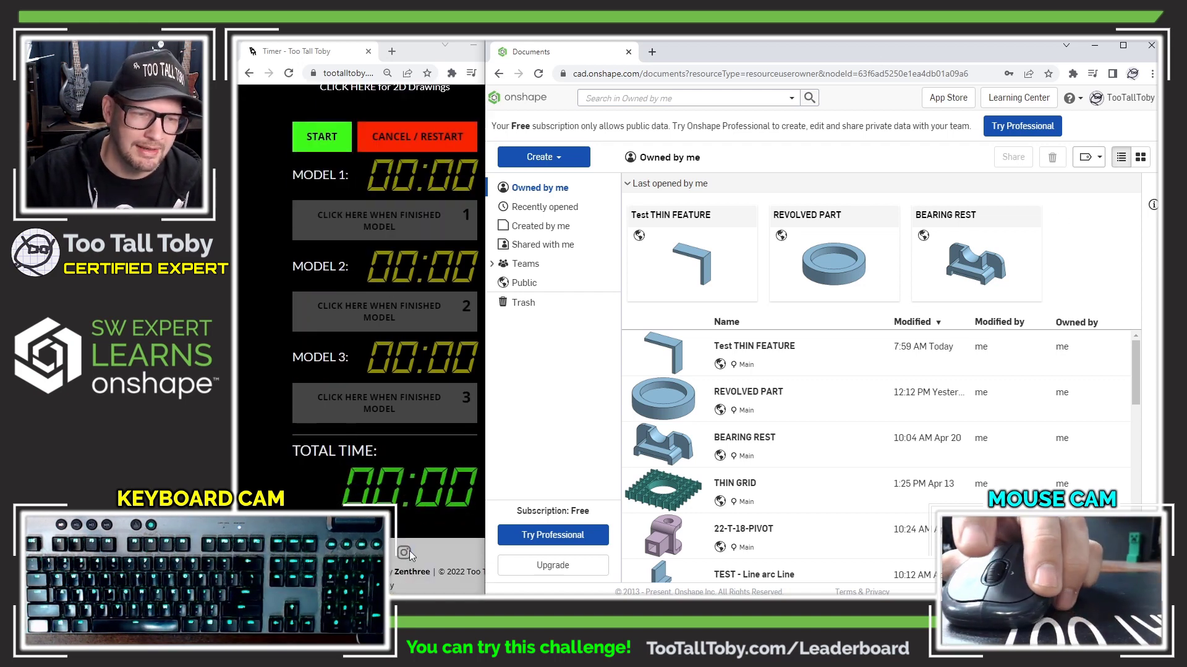
scroll(409, 298, "up", 2)
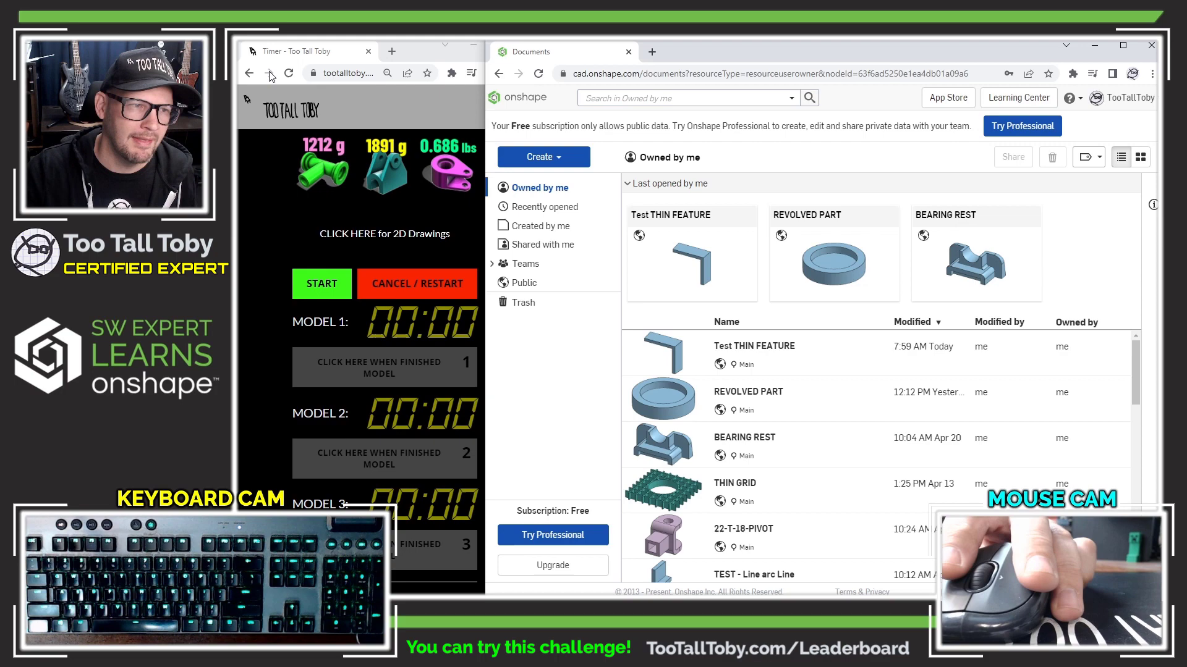
Step: Return to the leaderboard, open the challenge timer page and shrink it beside Onshape
left_click(270, 75)
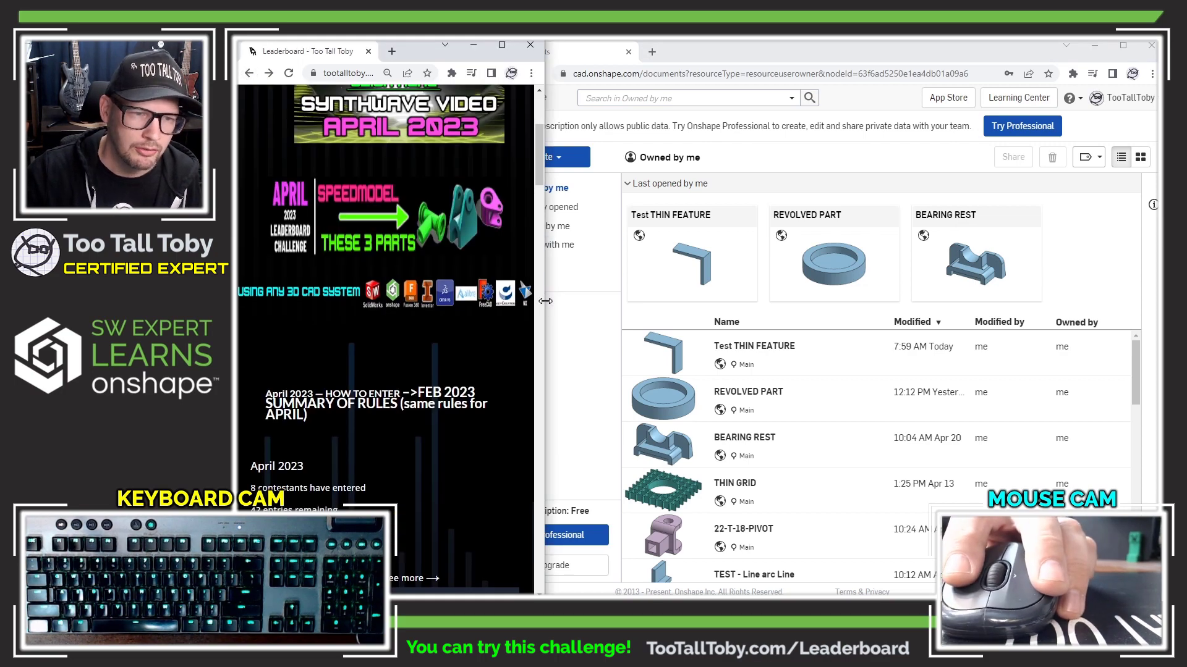
left_click_drag(545, 301, 1101, 302)
scroll(868, 331, "down", 3)
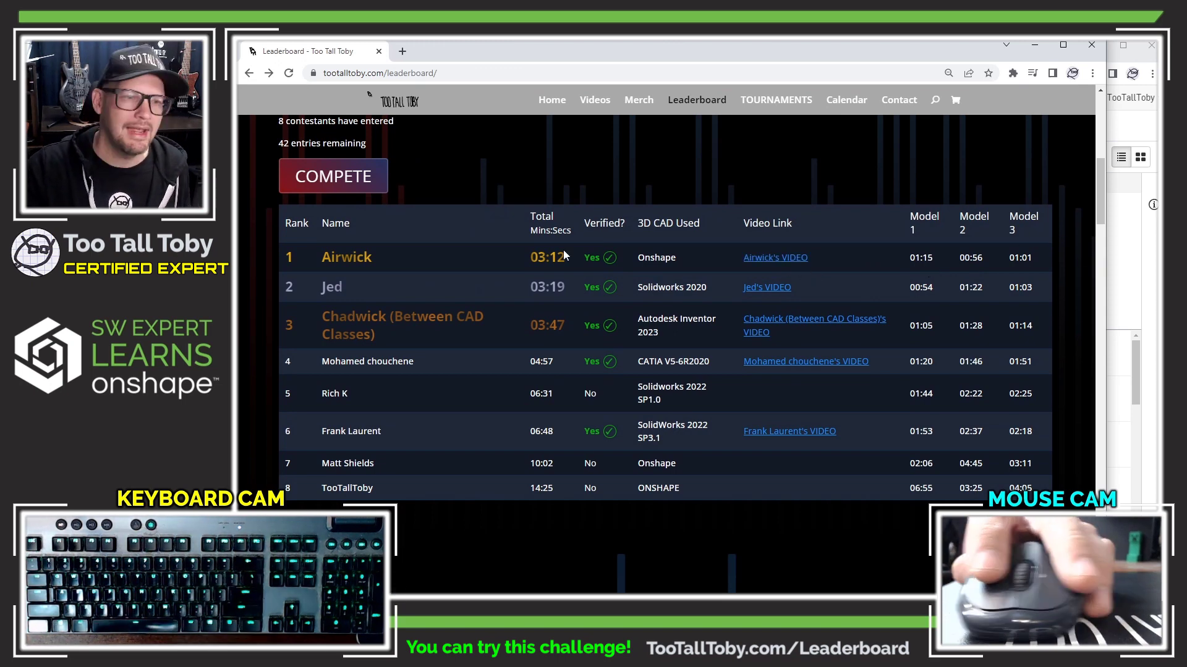
left_click(351, 182)
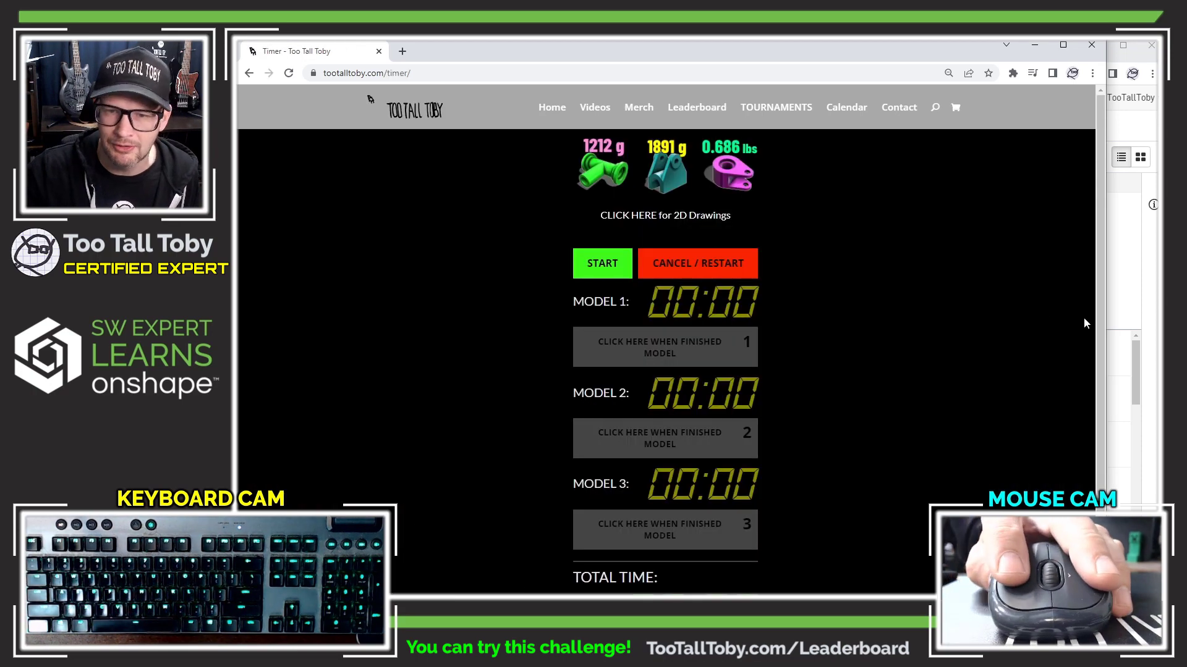
left_click_drag(1105, 328, 497, 306)
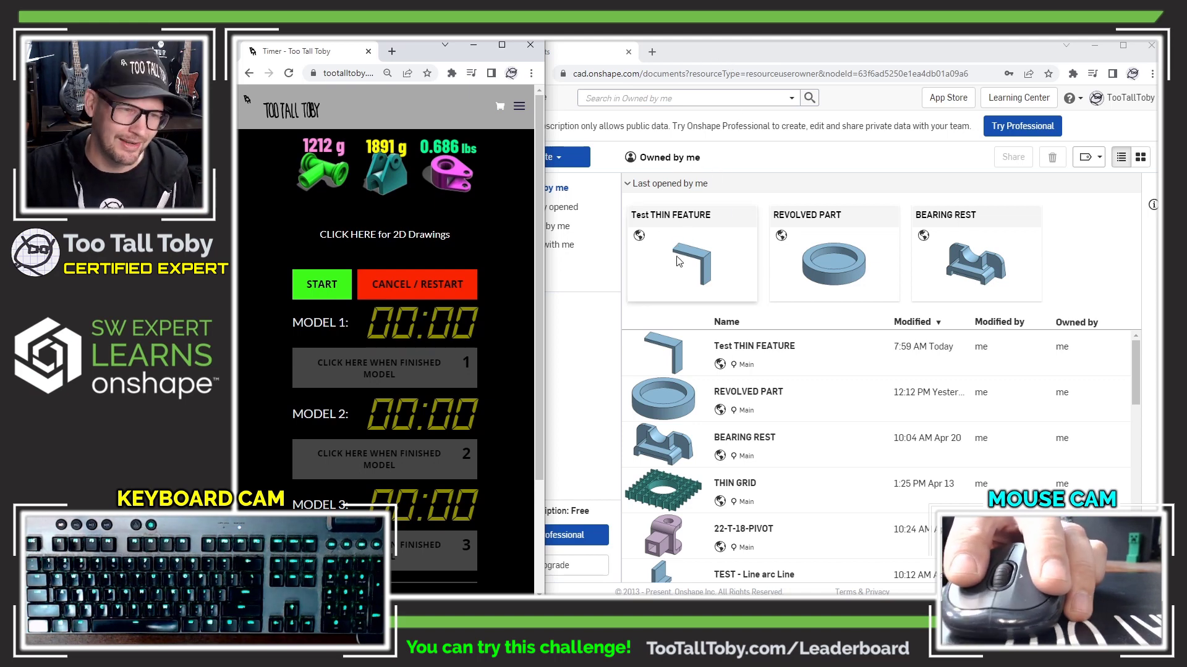
Step: Start the Model 1 timer, create Onshape document '02', and bring the Model 2 drawing forward
left_click(321, 284)
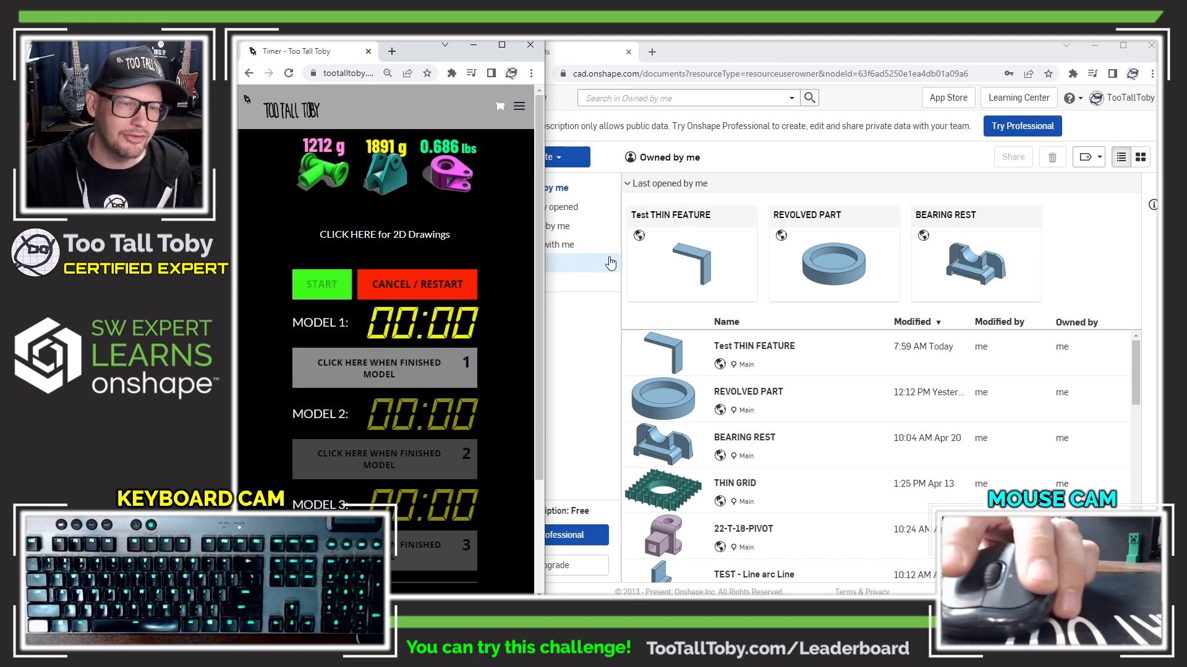
left_click(563, 159)
left_click(543, 180)
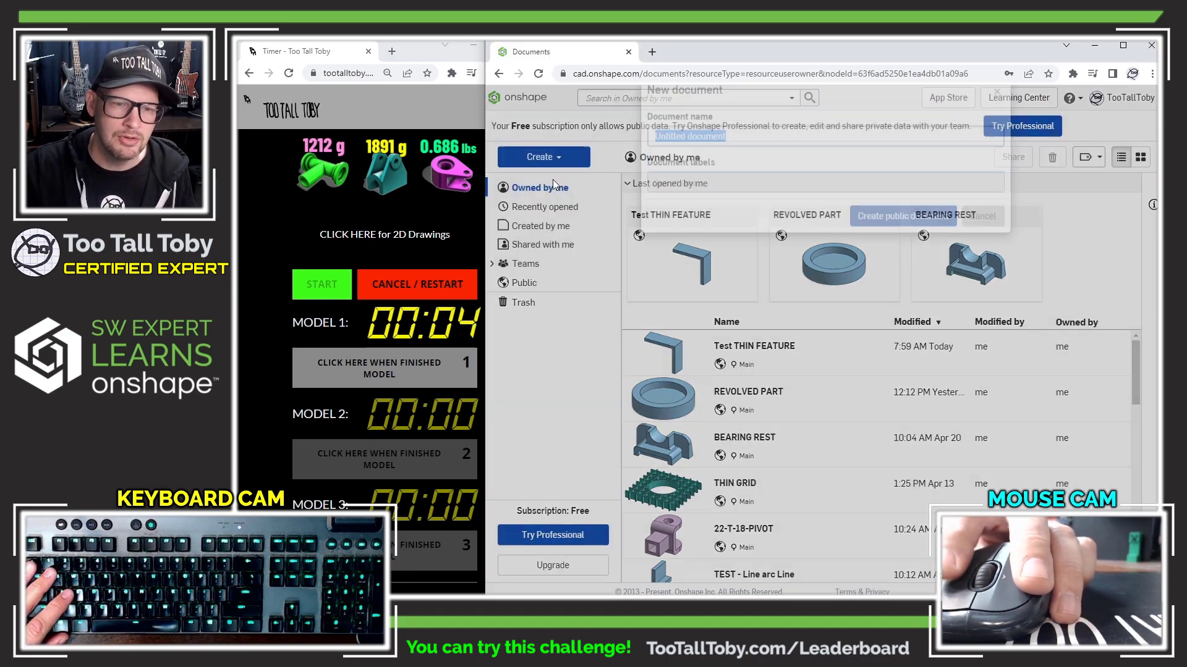
type("02")
key("Return")
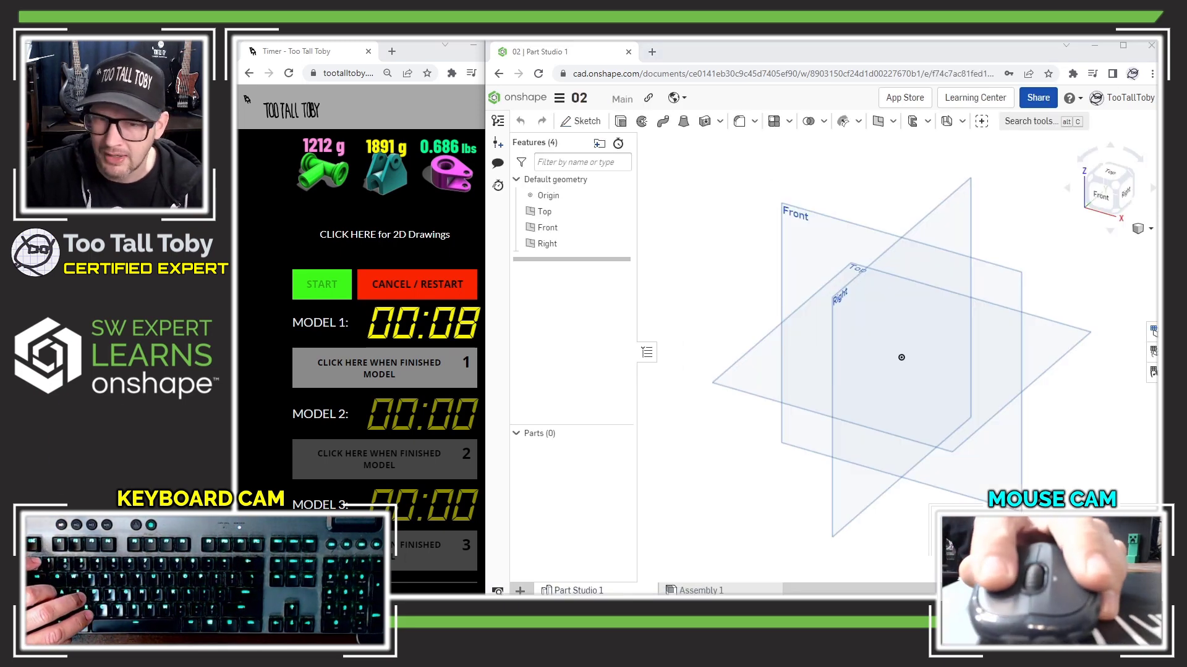
key("alt+Tab")
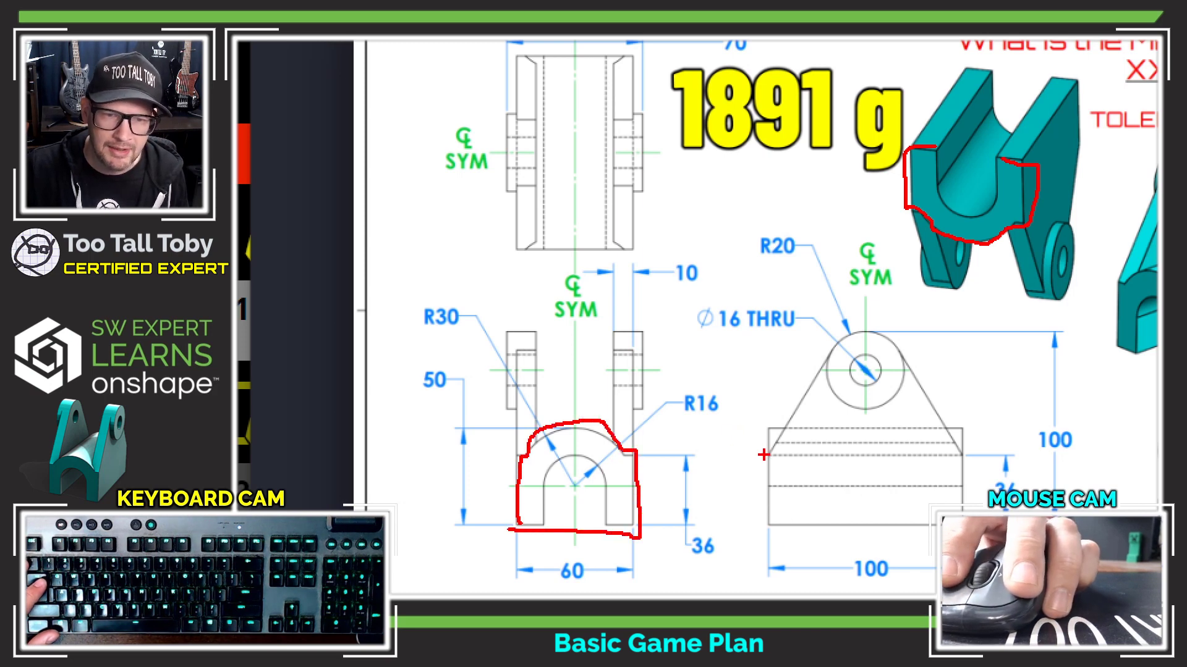
Step: Mark the triangular profile, bored lug and centrelines in red, then return to Onshape
left_click_drag(763, 455, 806, 411)
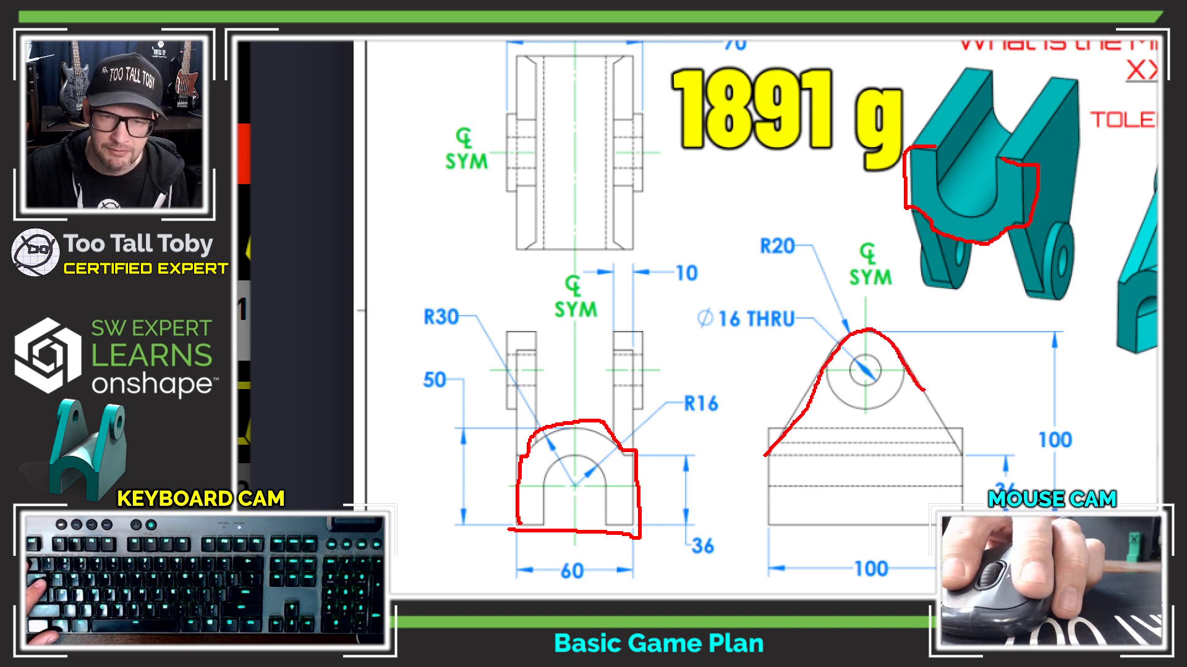
left_click_drag(964, 448, 833, 456)
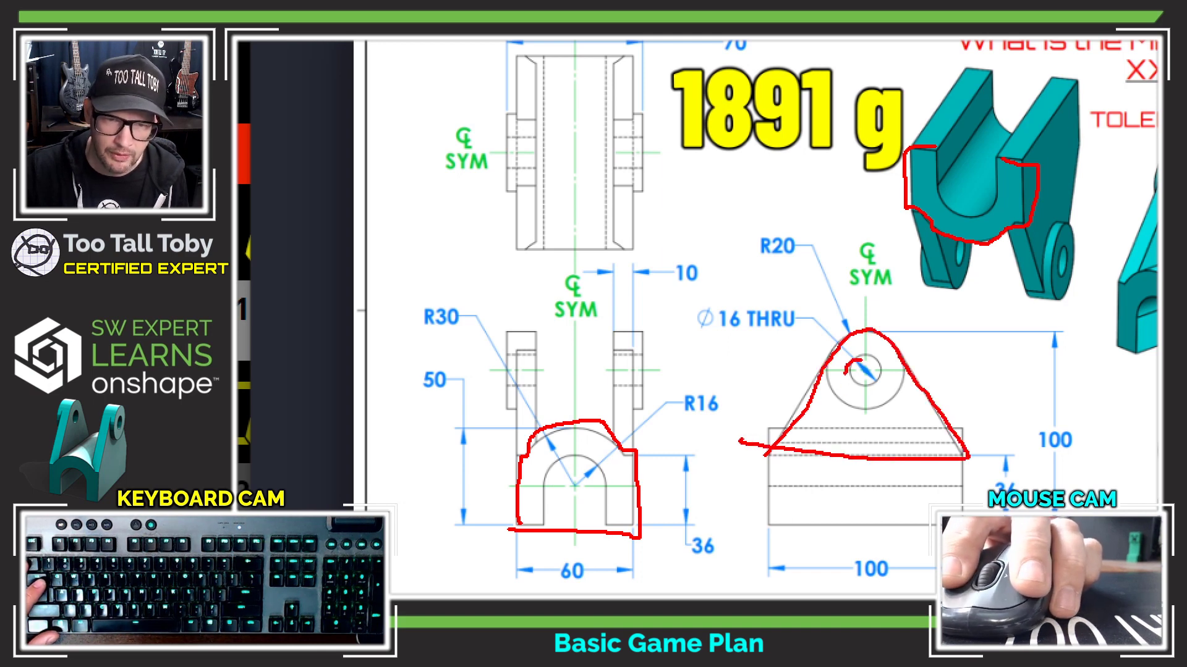
left_click_drag(1025, 289, 1072, 227)
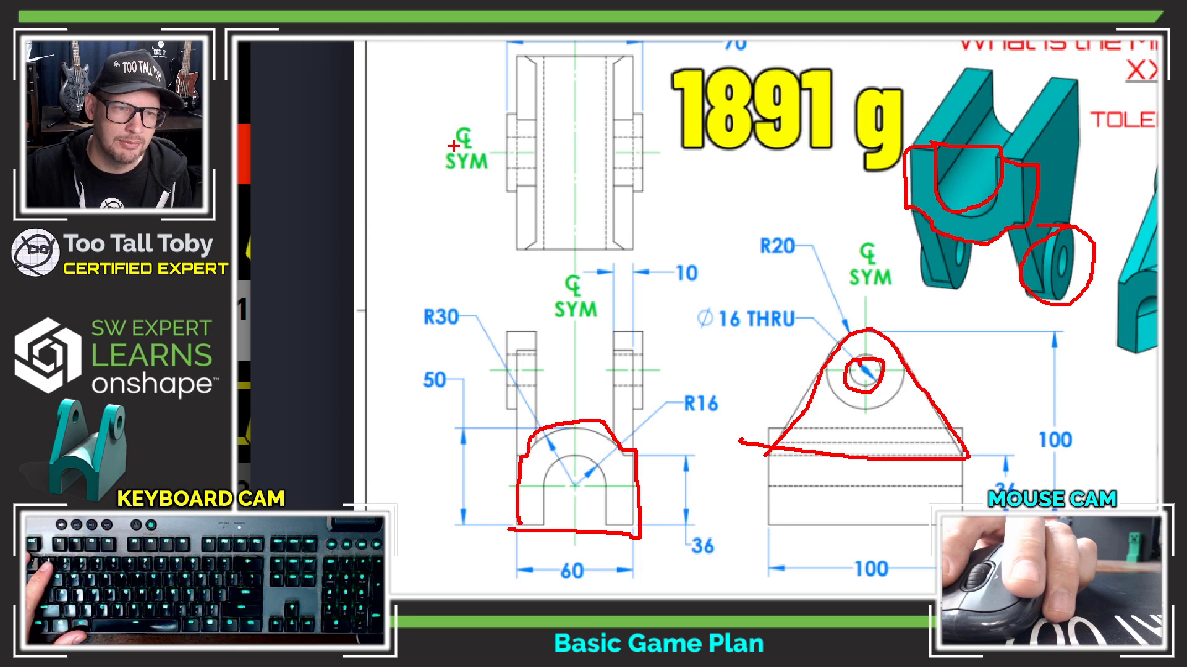
left_click_drag(453, 148, 666, 160)
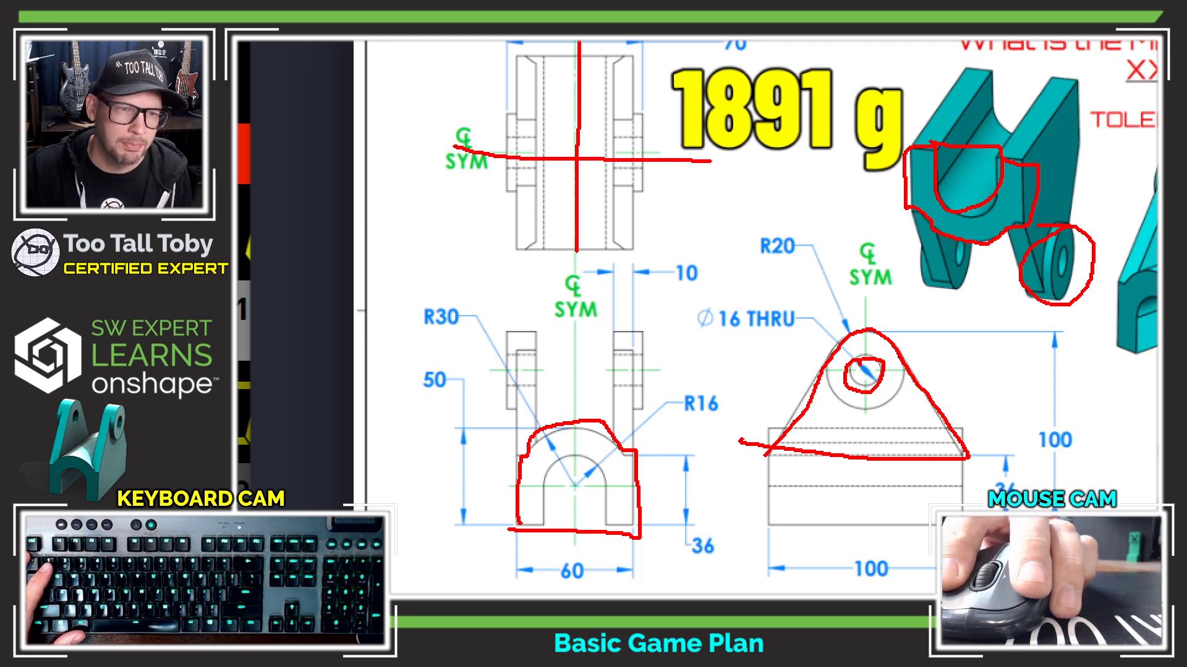
left_click_drag(576, 251, 575, 304)
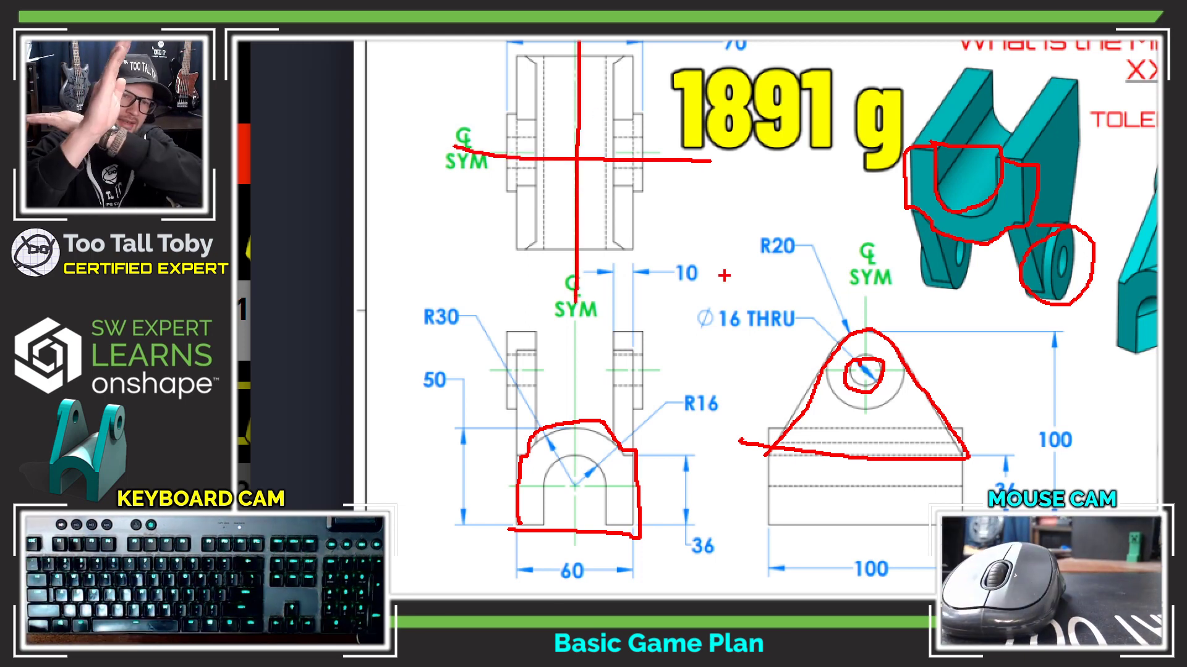
key("Escape")
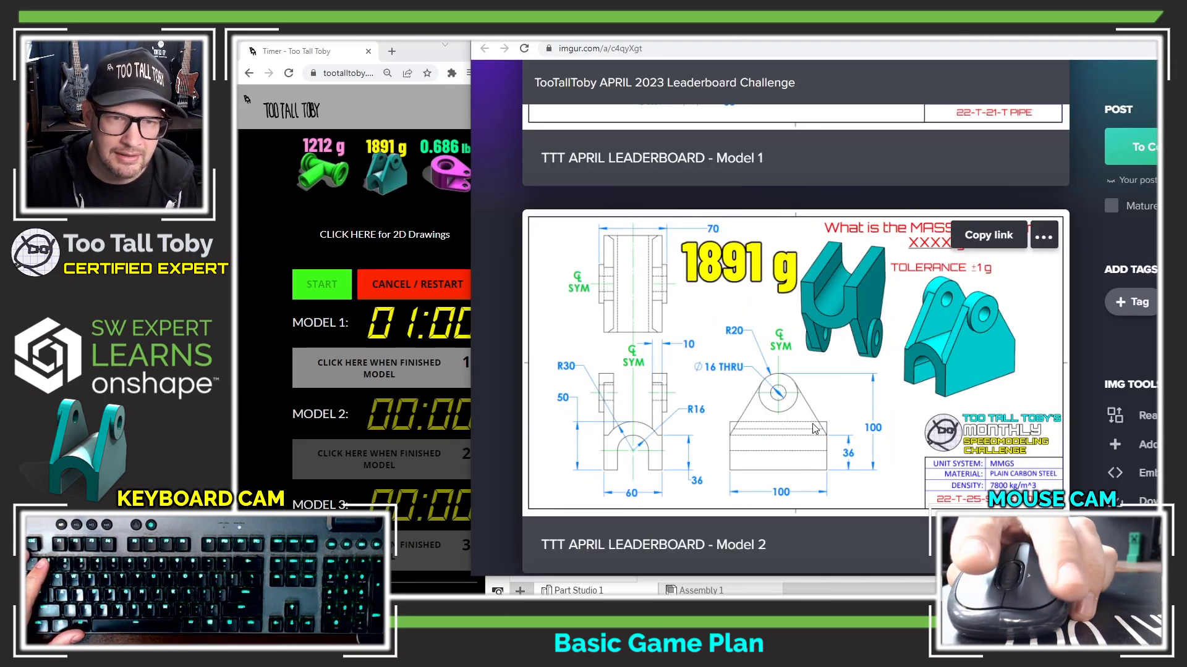
key("alt+Tab")
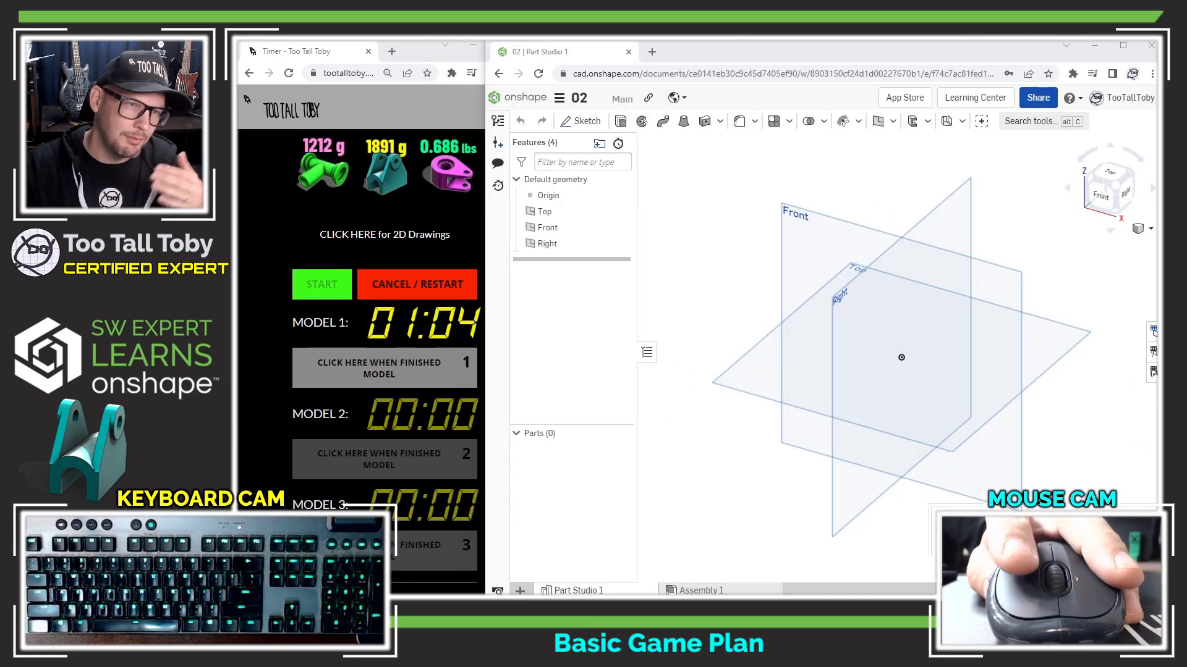
Step: Start a new sketch on the Front plane, viewed face-on
left_click(801, 214)
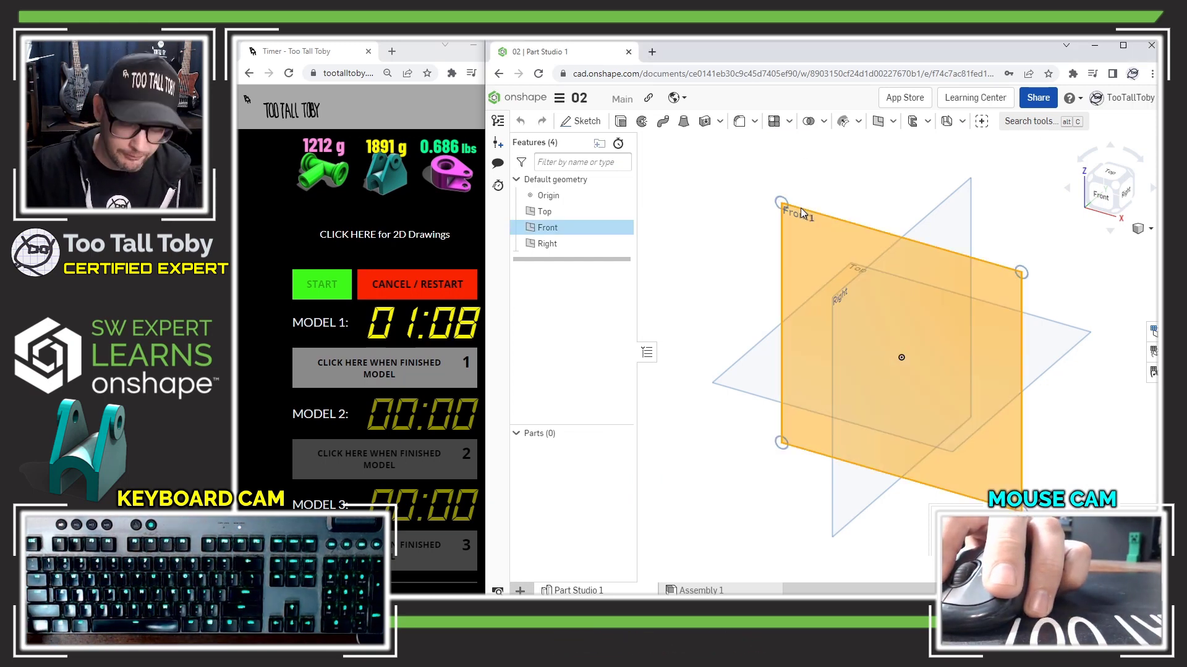
key("s")
left_click(818, 200)
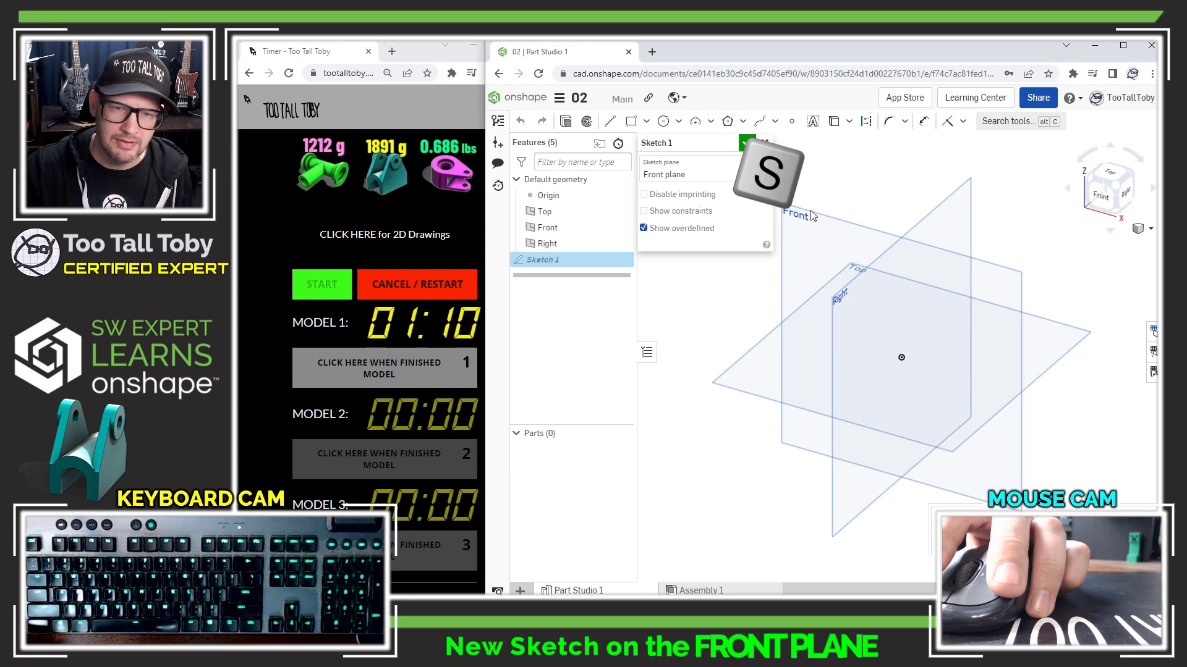
key("n")
Step: Draw a 60 by 36 rectangle above the origin
key("s")
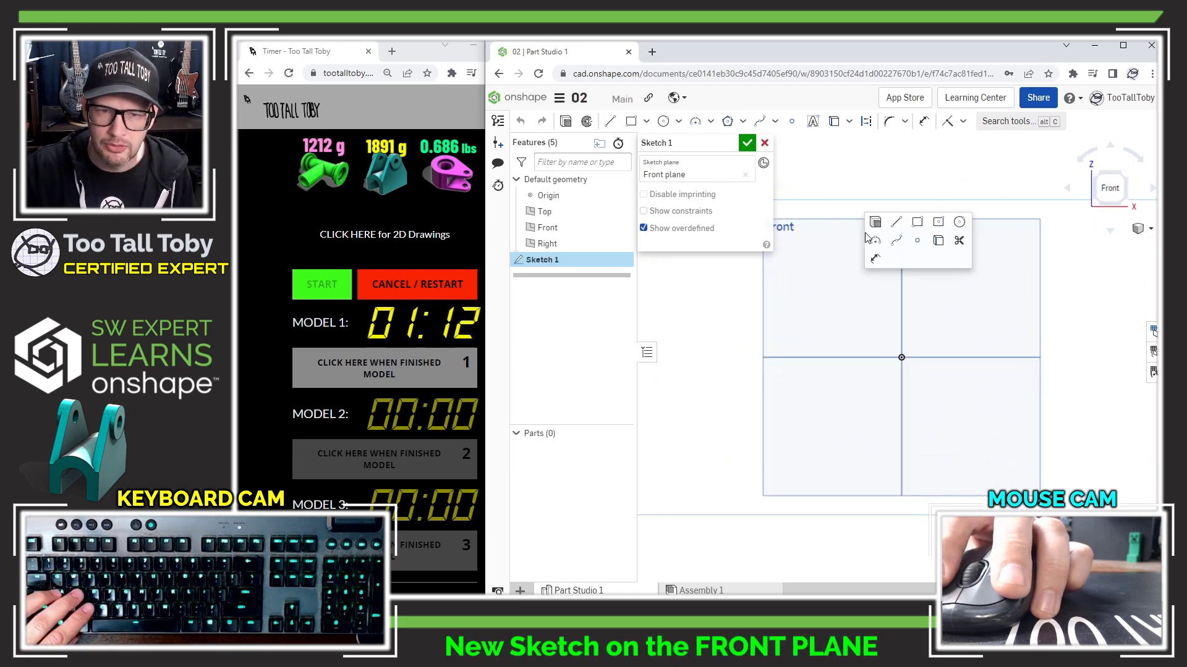
left_click(917, 223)
left_click(864, 256)
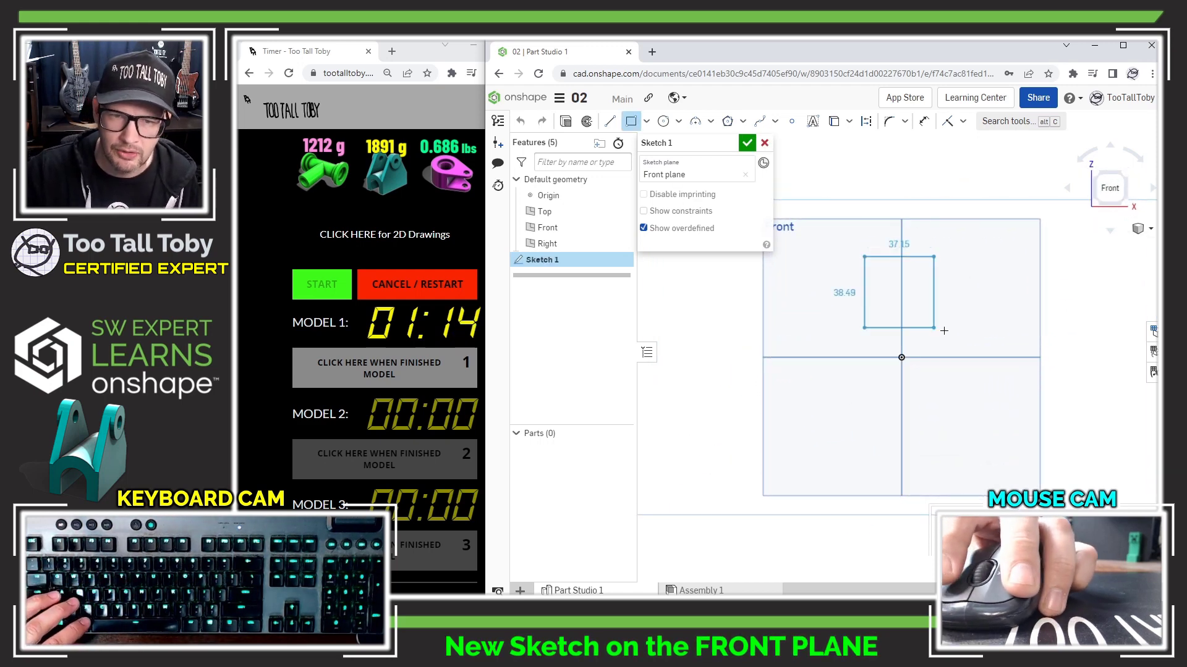
left_click(960, 342)
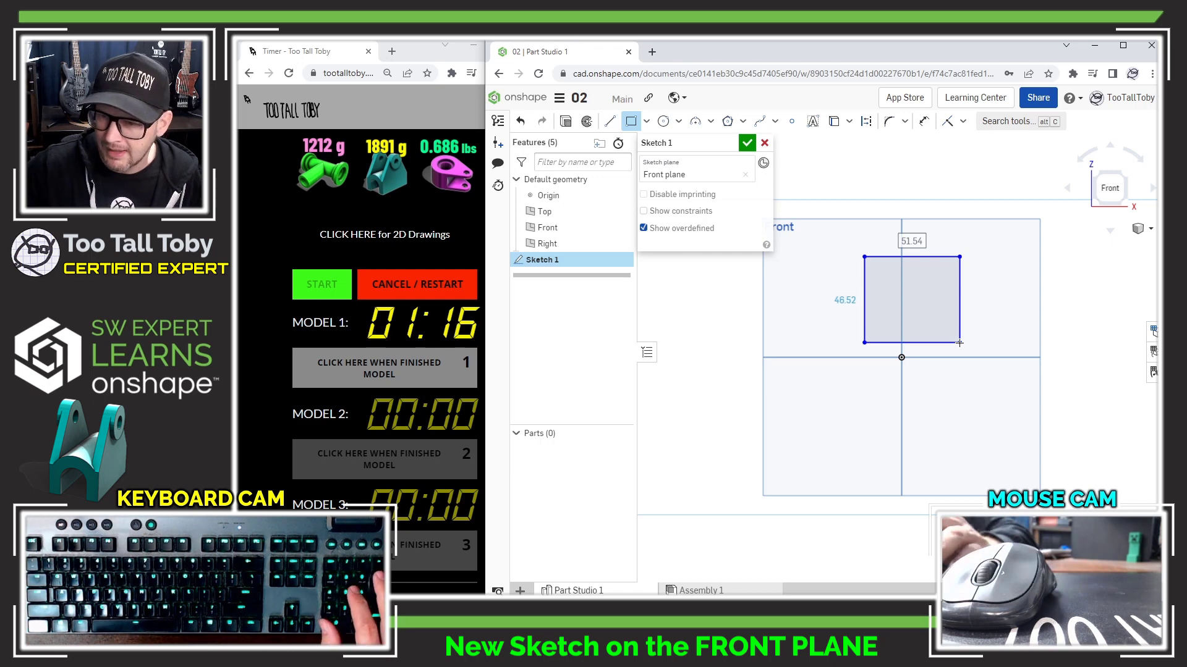
type("60")
key("Return")
type("365")
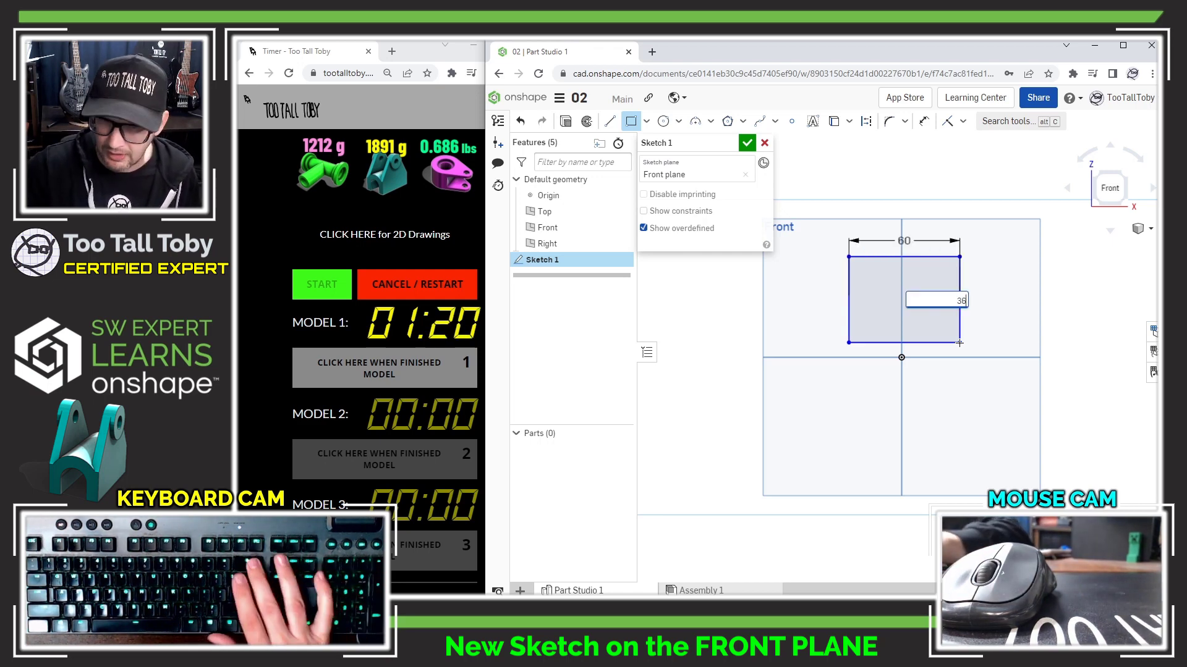
key("BackSpace")
key("Return")
Step: Add an R30 three-point arc spanning the rectangle's top corners
key("s")
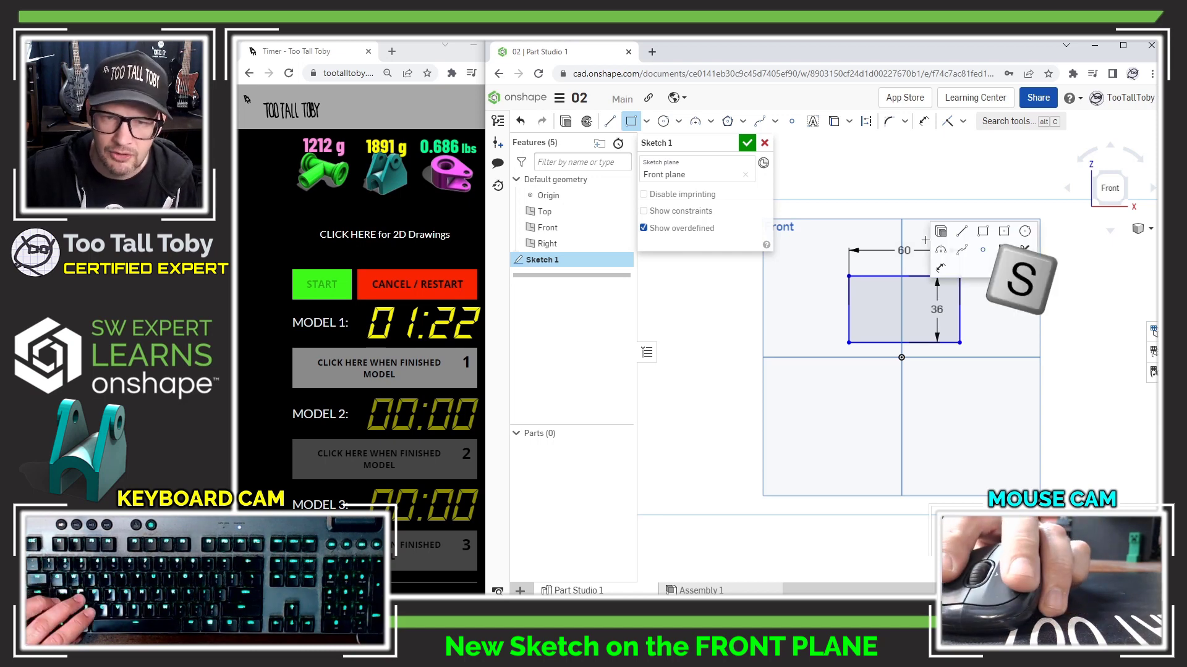
left_click(940, 250)
left_click(849, 276)
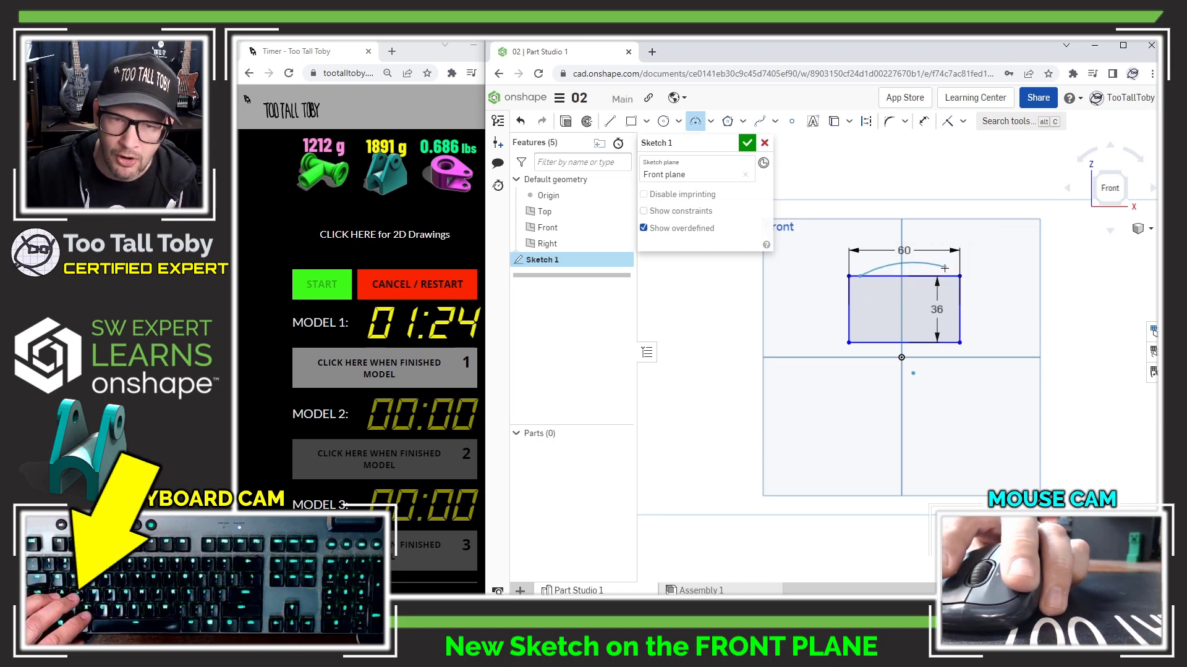
left_click(960, 276)
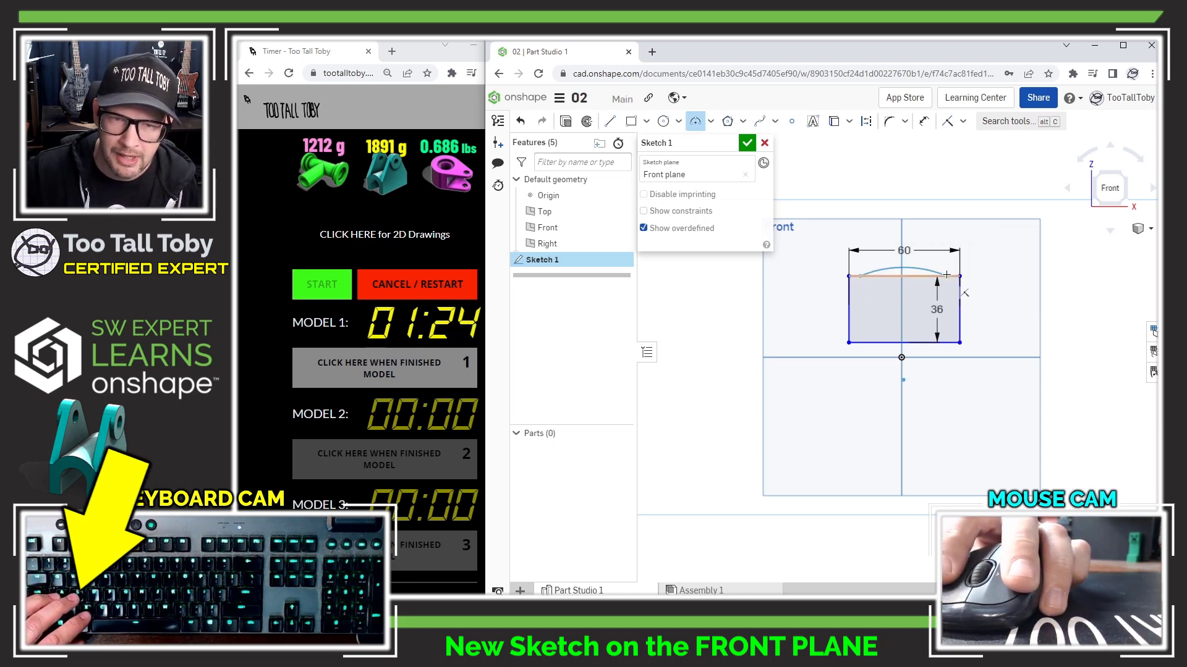
left_click(905, 261)
type("30")
key("Return")
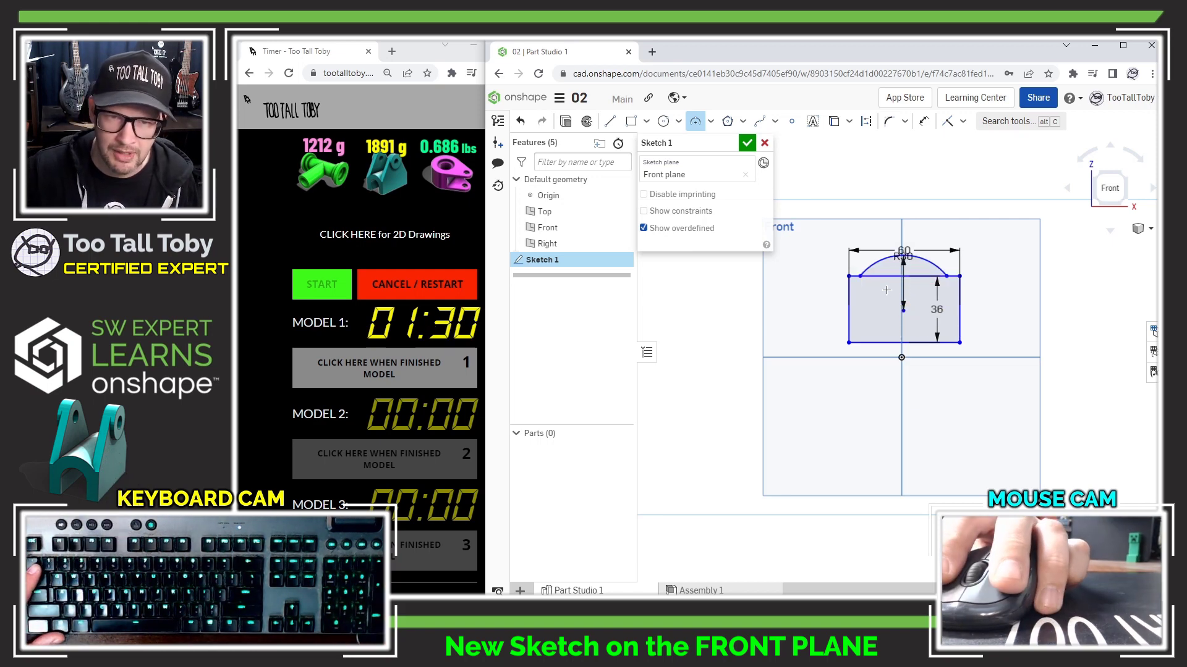
Step: Dimension the overall height from bottom edge to arc top as 50
key("s")
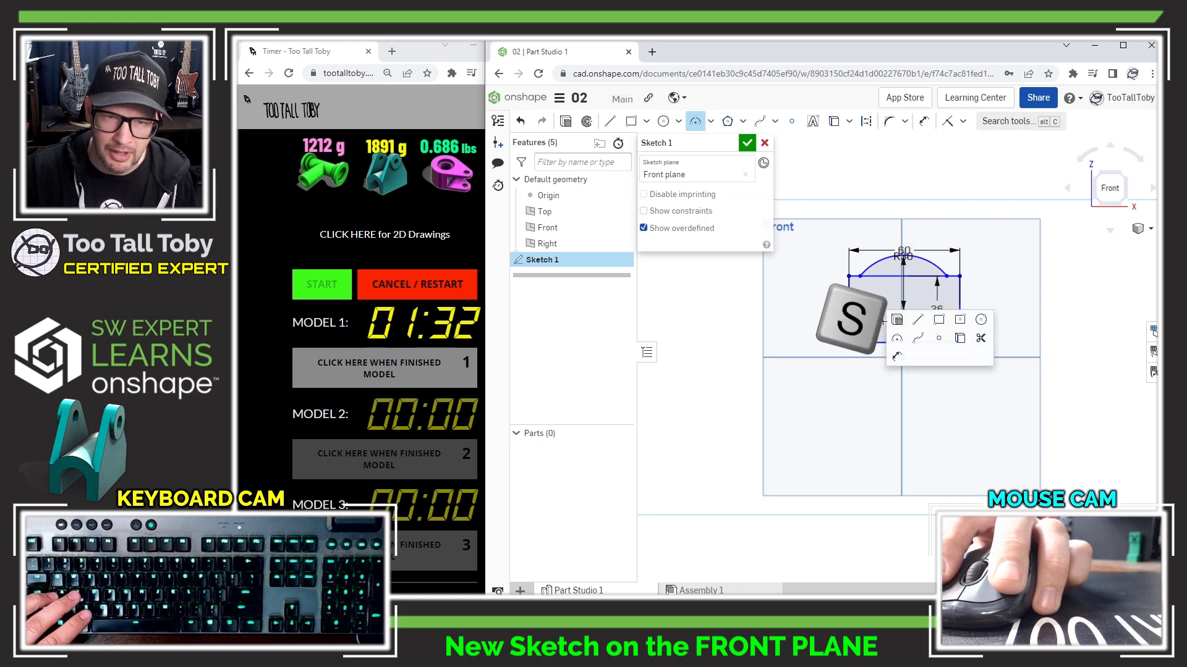
left_click(897, 355)
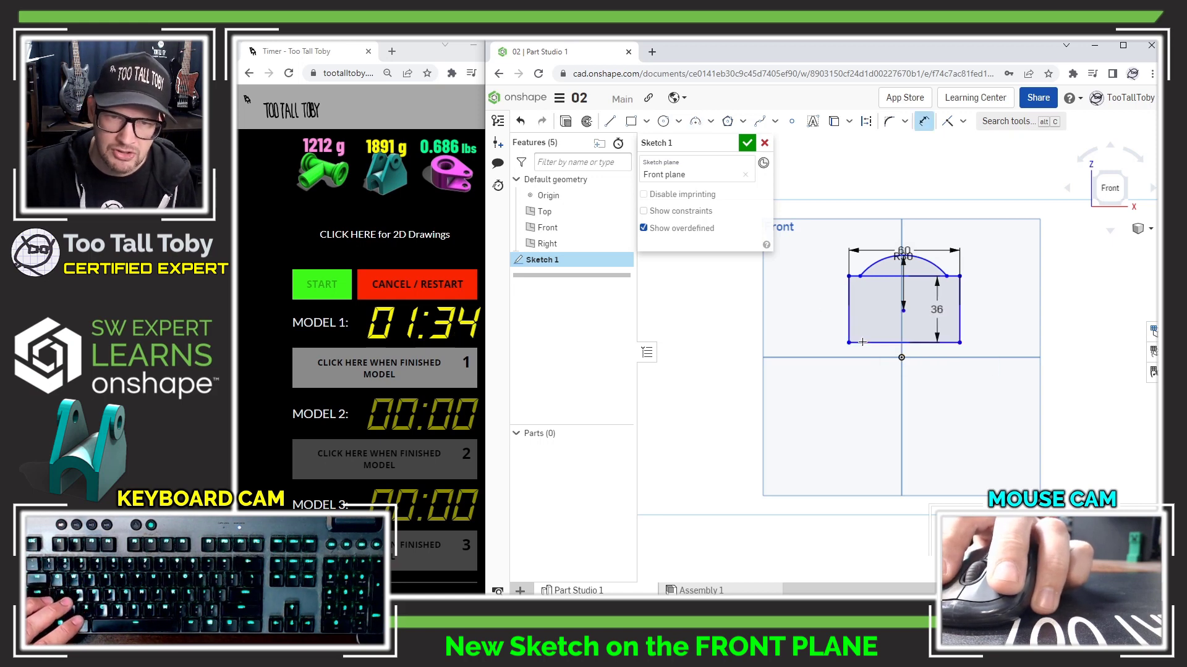
left_click(862, 342)
left_click(899, 256)
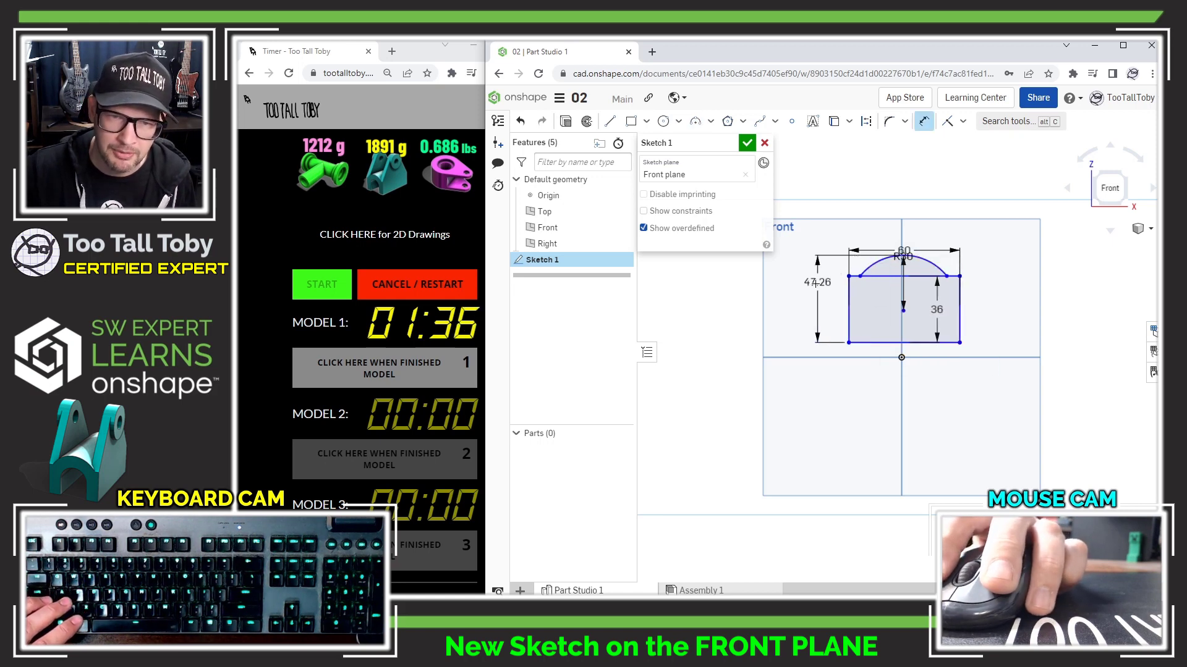
left_click(808, 290)
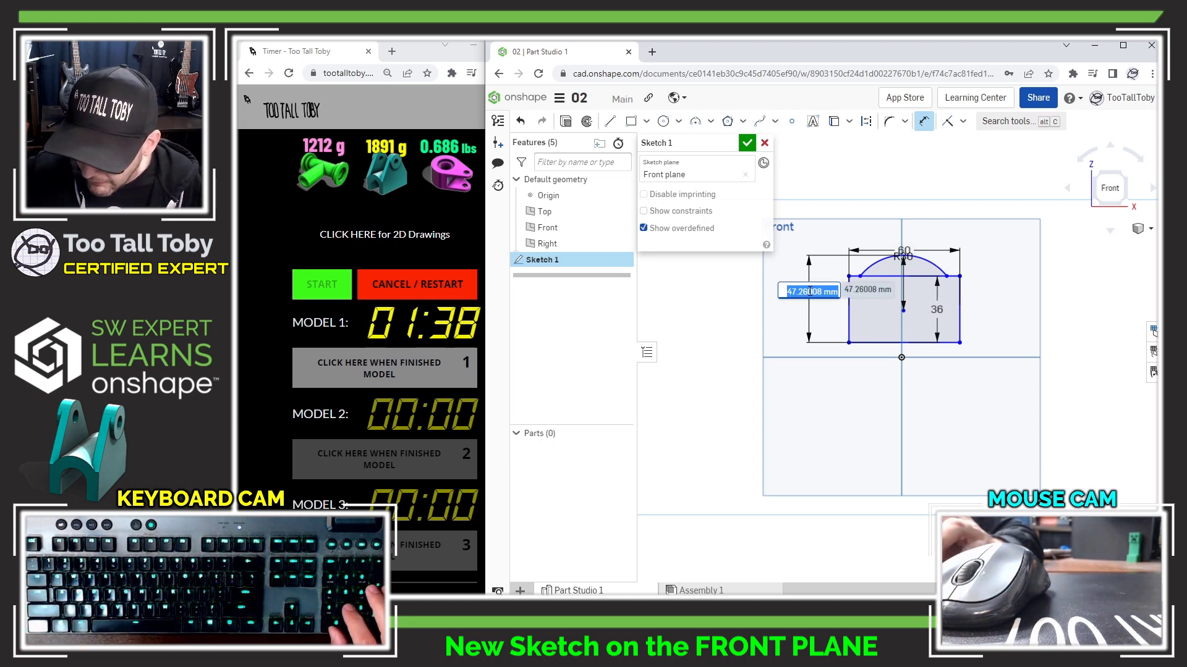
type("50")
key("Return")
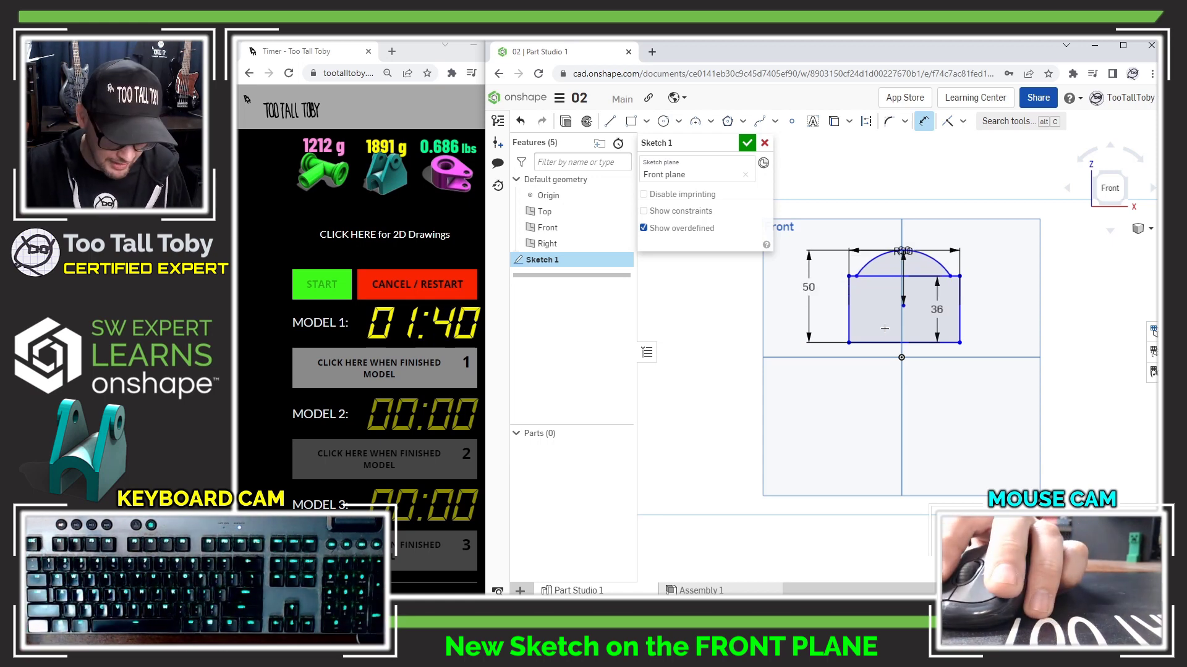
key("Escape")
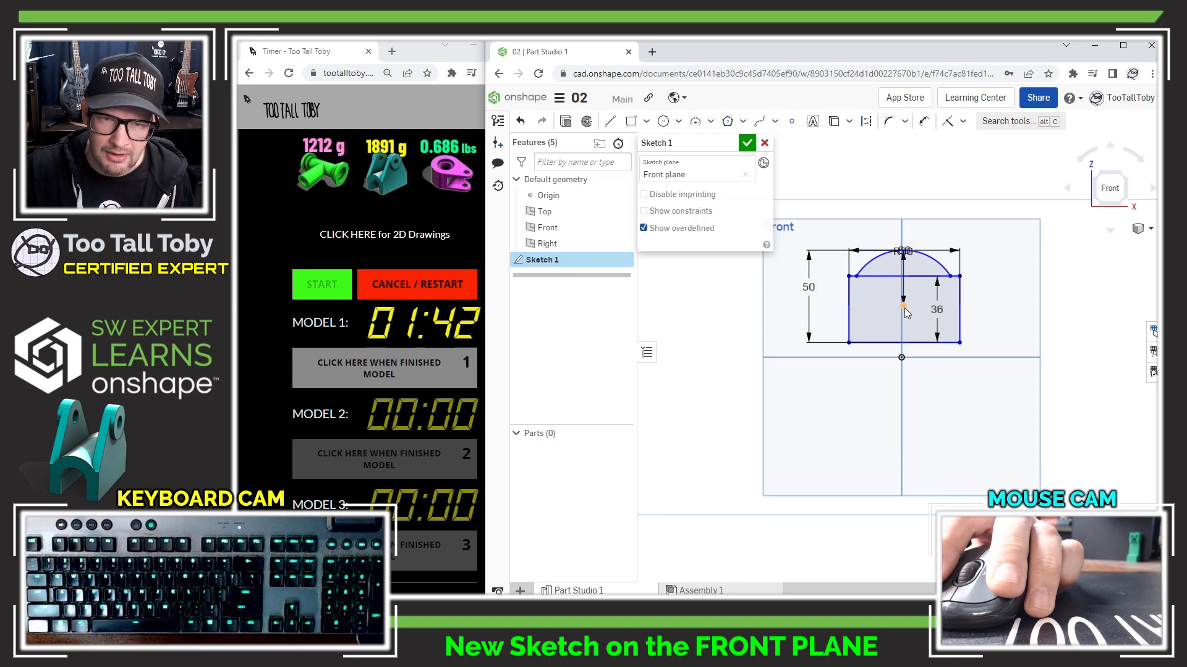
Step: Align the arc centre vertically with the origin and put the bottom midpoint on the origin
key("d")
left_click(903, 307)
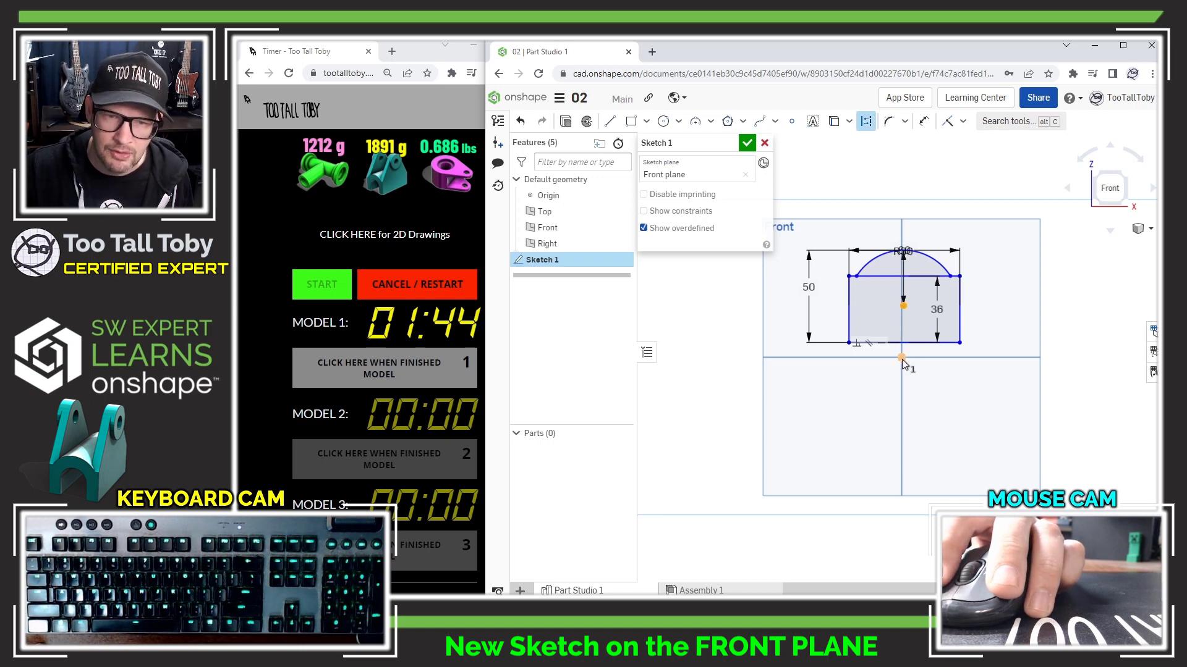
left_click(901, 359)
key("v")
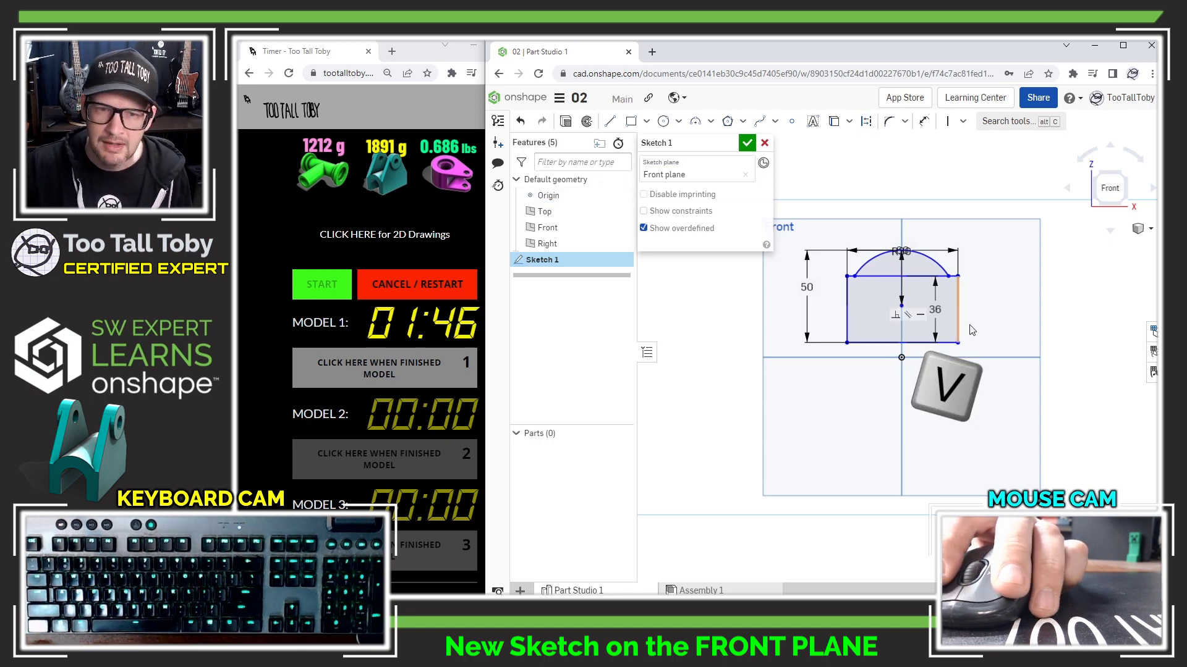
left_click(874, 341)
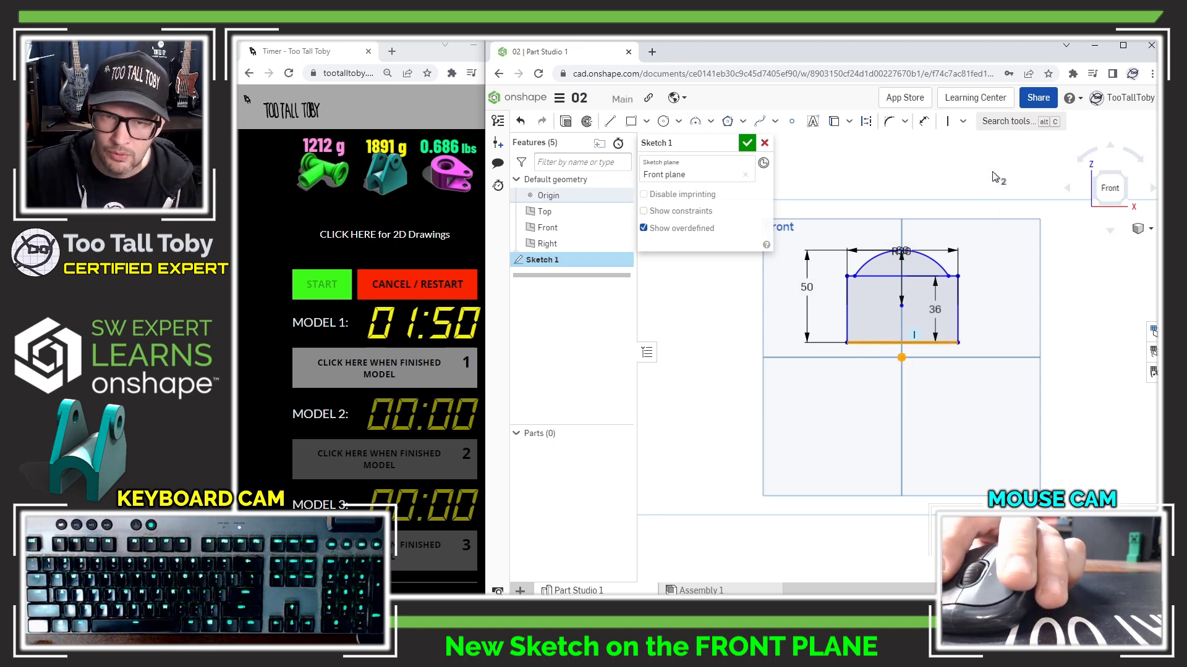
left_click(962, 121)
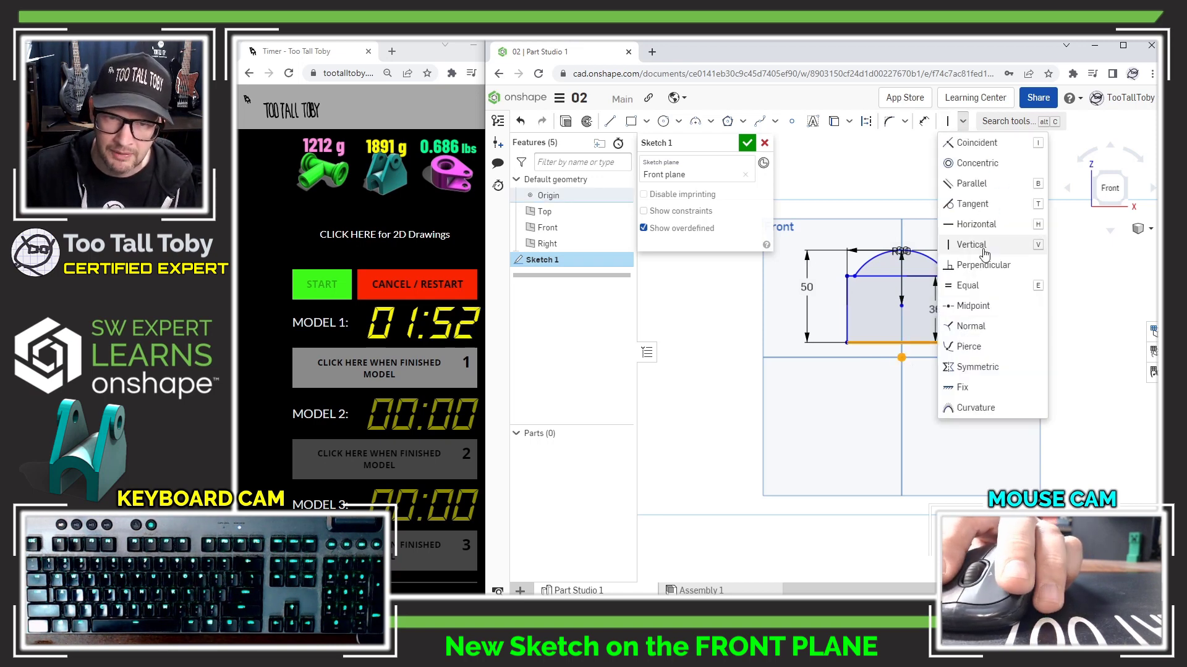
left_click(971, 305)
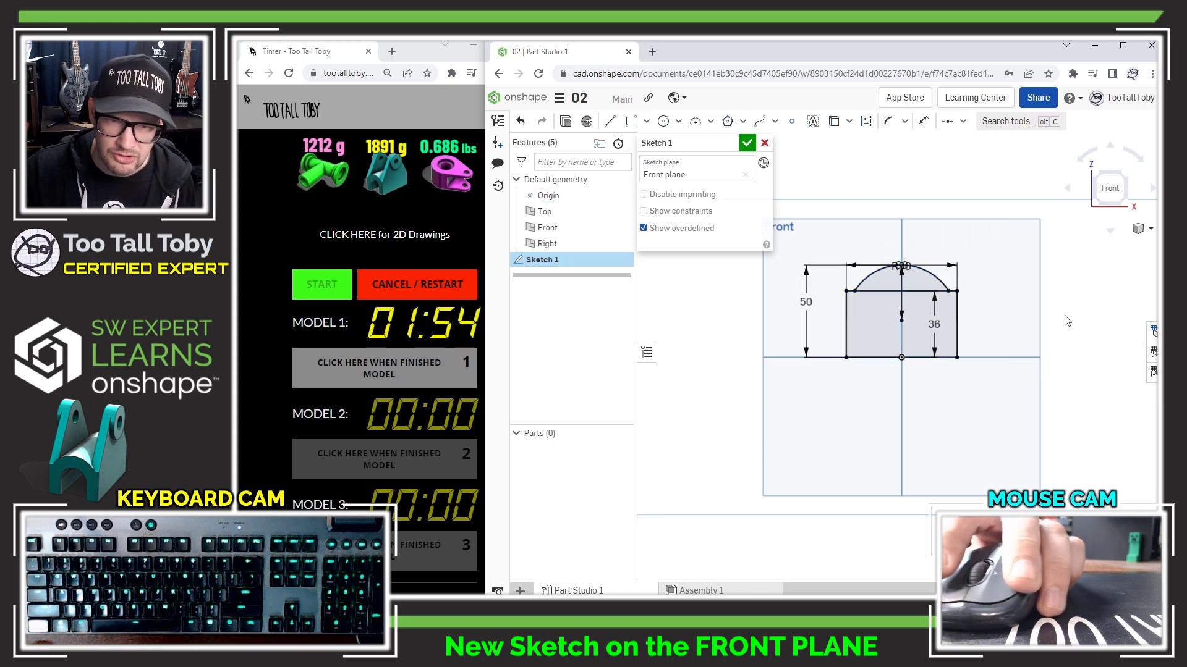
key("shift+7")
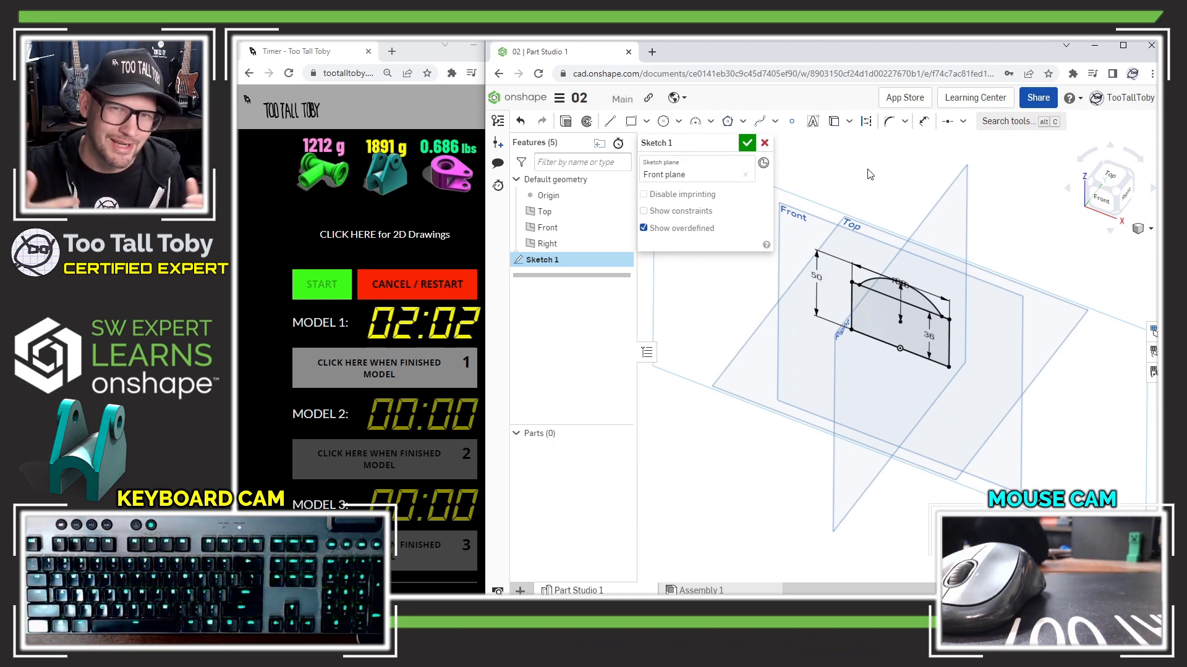
Step: Extrude Sketch 1, switching the extrusion from thin to solid
key("s")
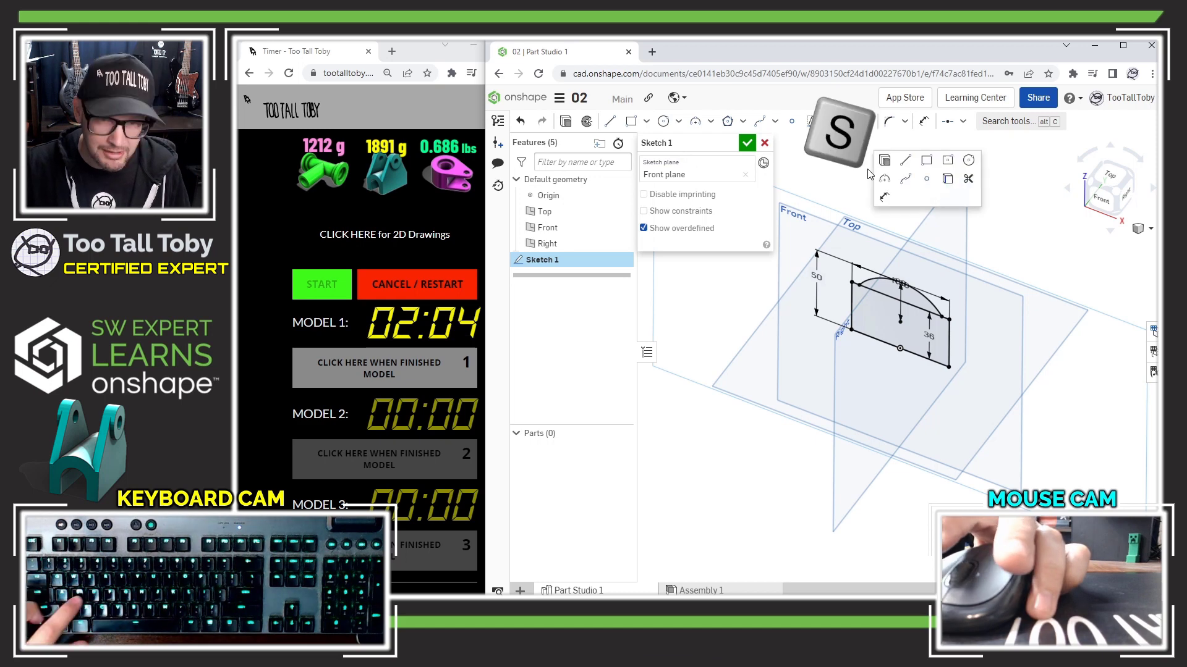
left_click(885, 162)
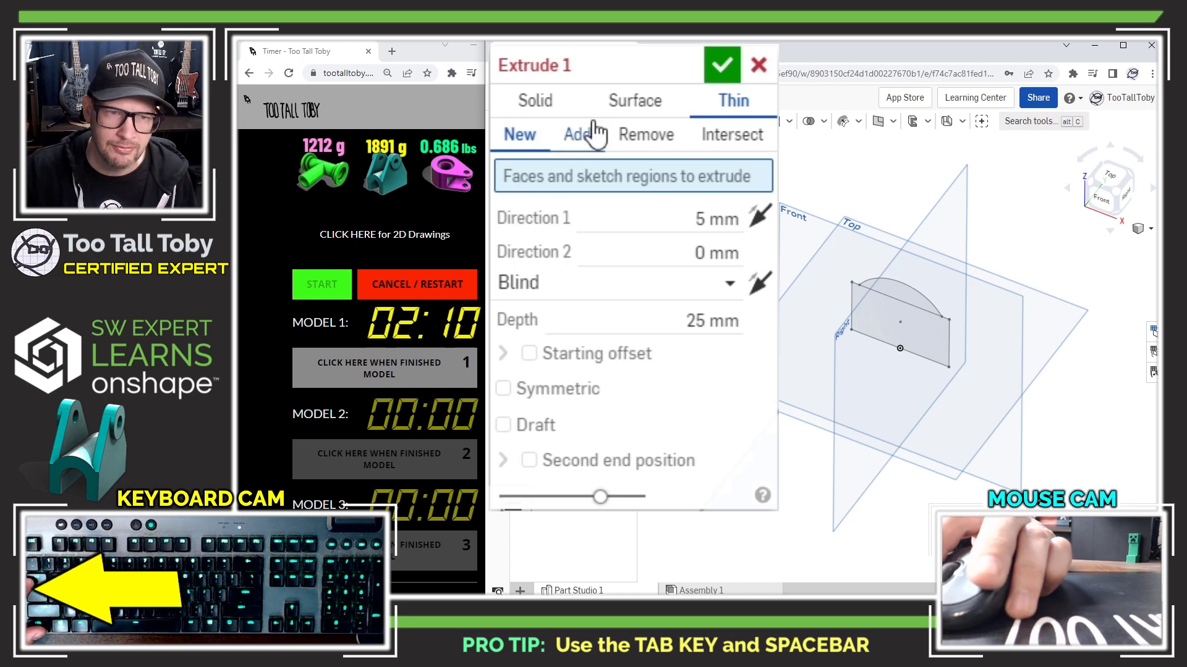
left_click(538, 105)
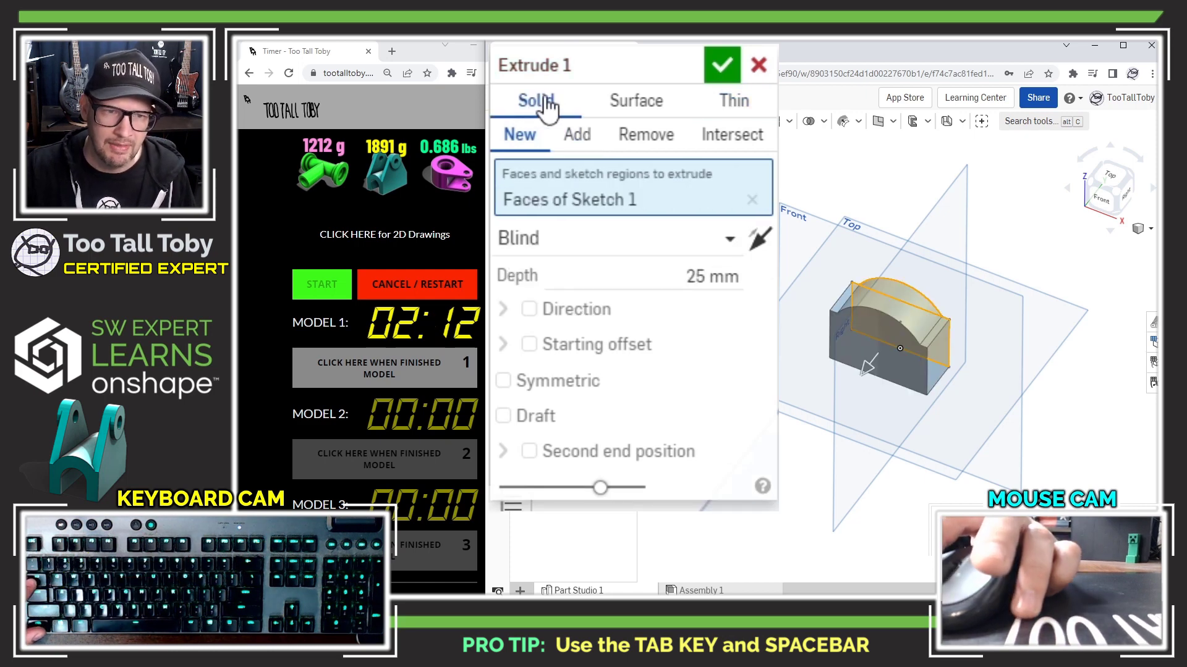
Step: Set the extrude depth to 100 mm, symmetric about the plane, and commit
key("Tab")
key("Tab")
key("Tab")
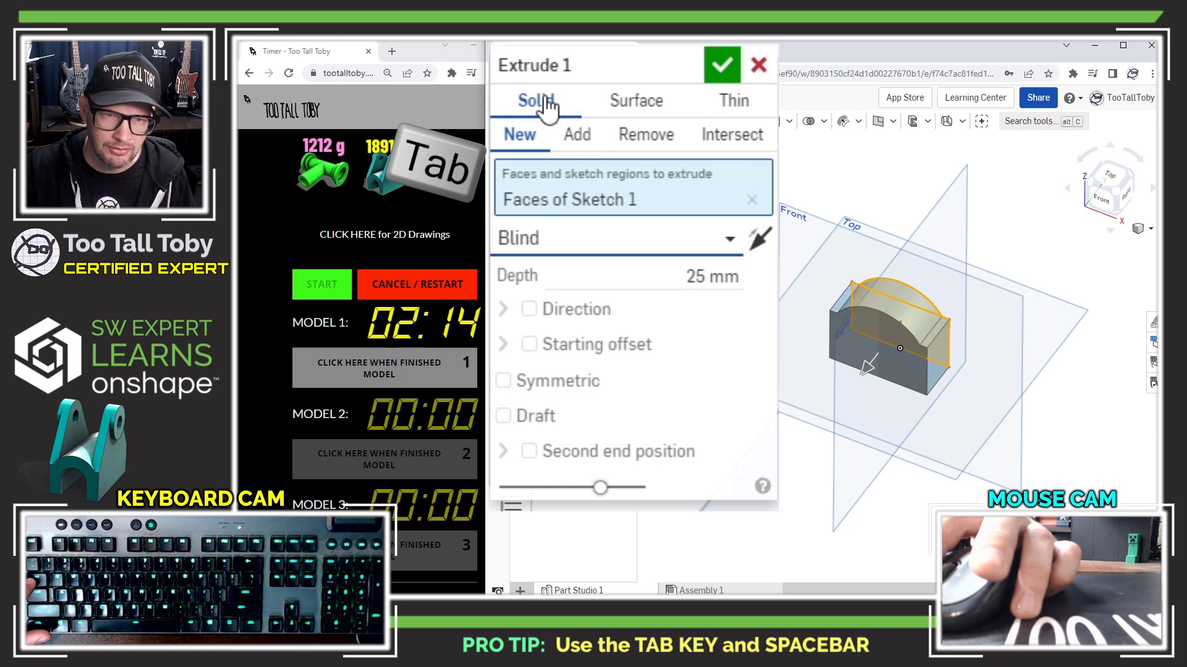
key("Tab")
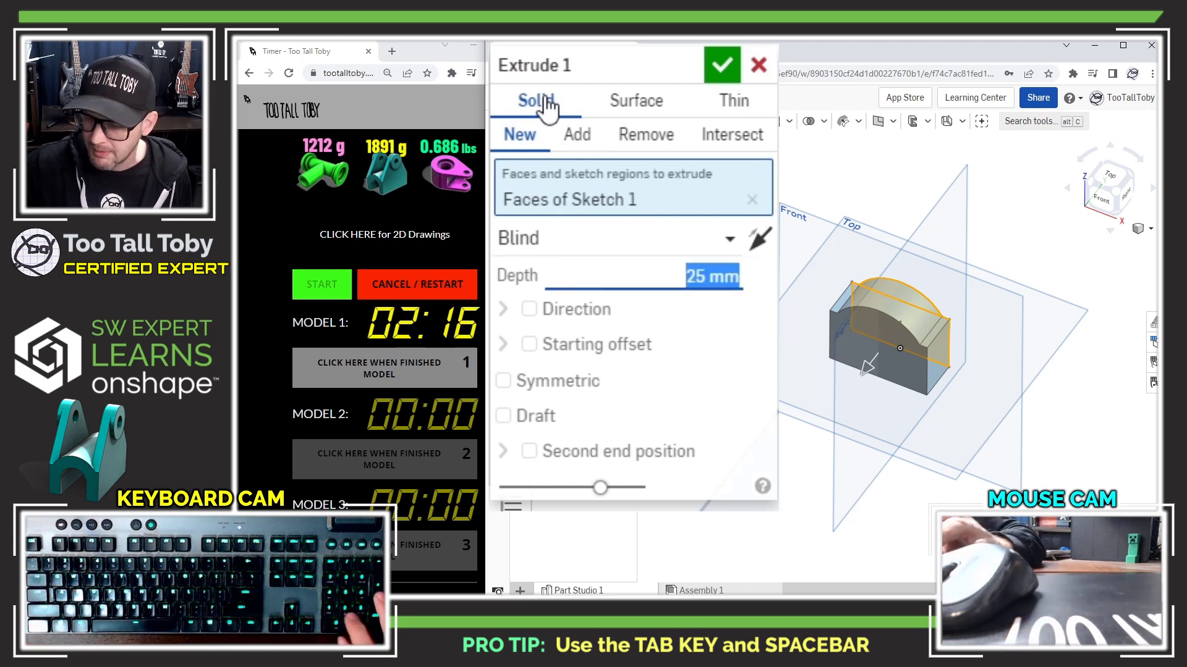
type("100")
key("Return")
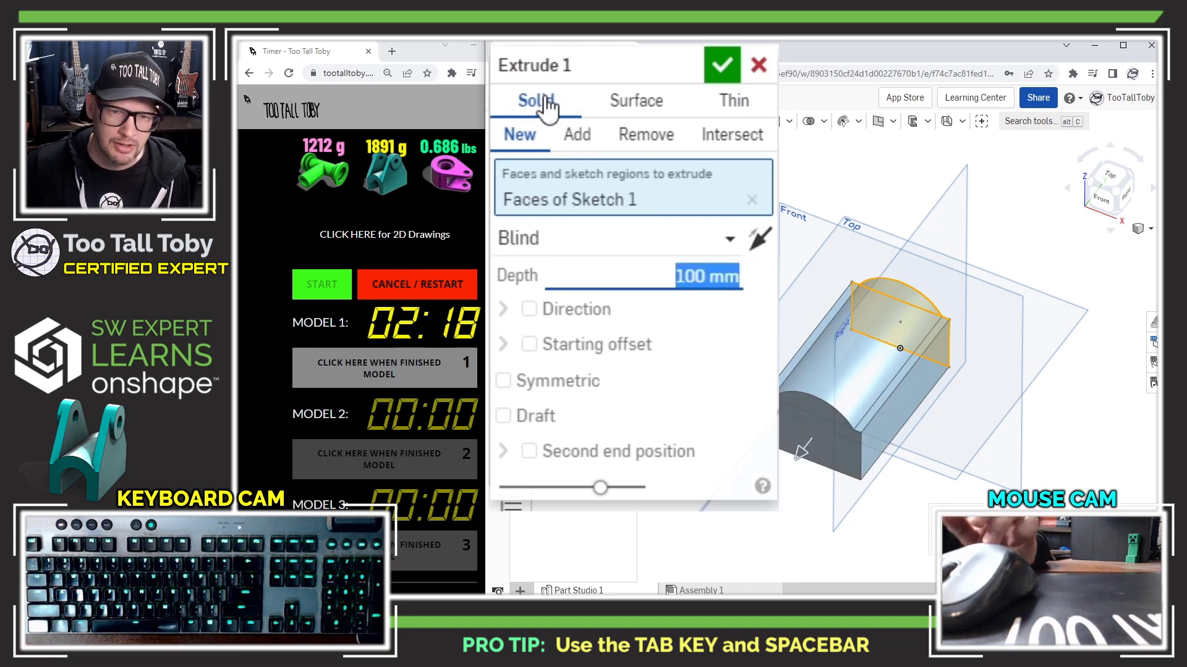
key("Tab")
key("Tab")
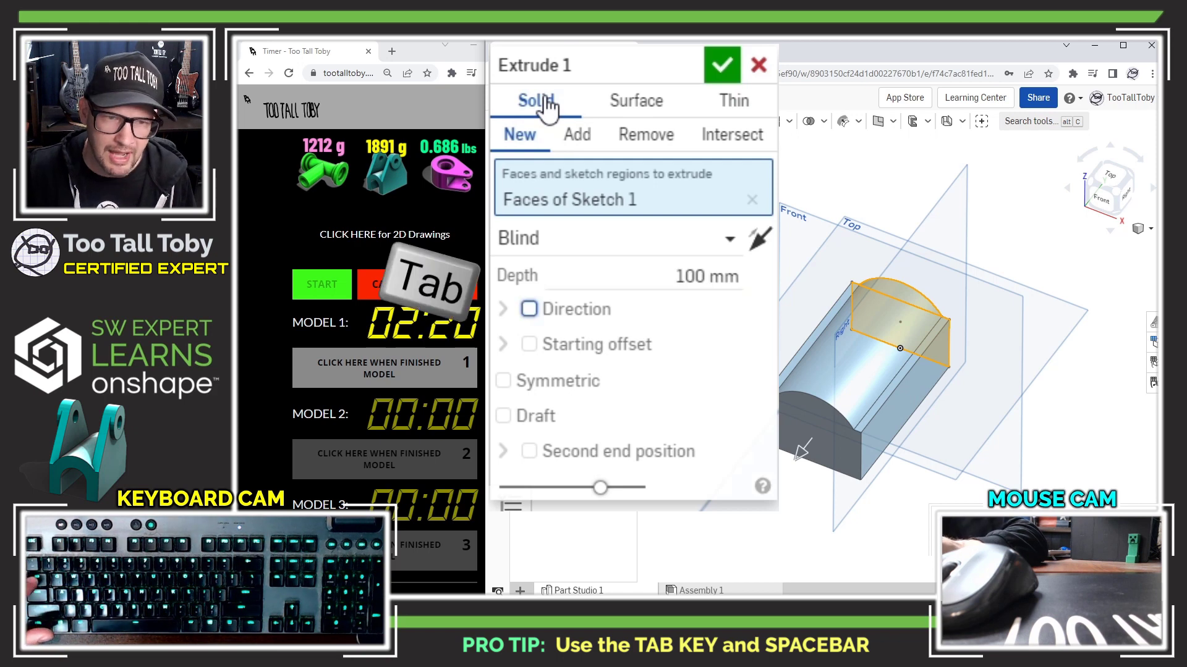
key("Tab")
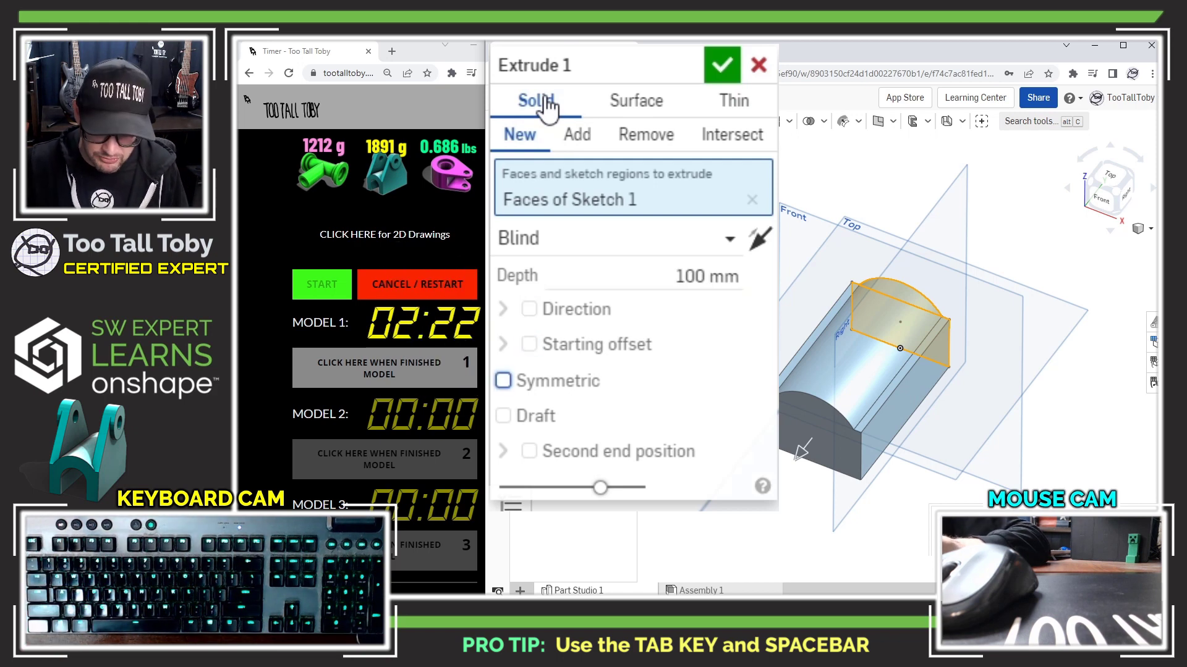
key("space")
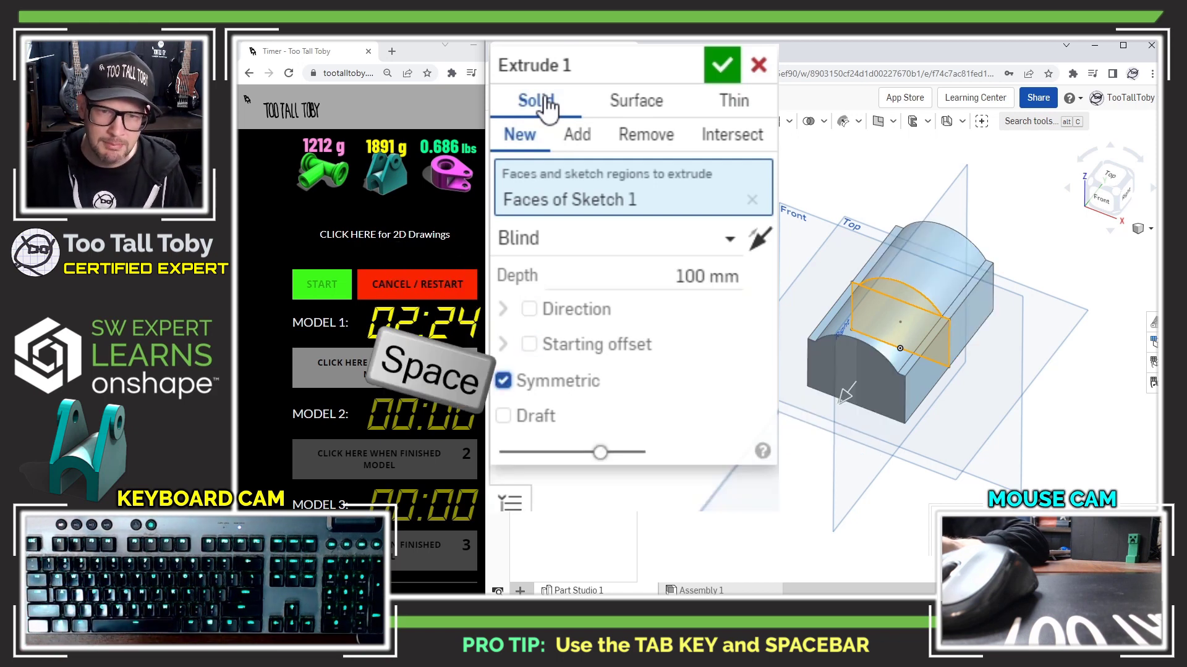
key("Return")
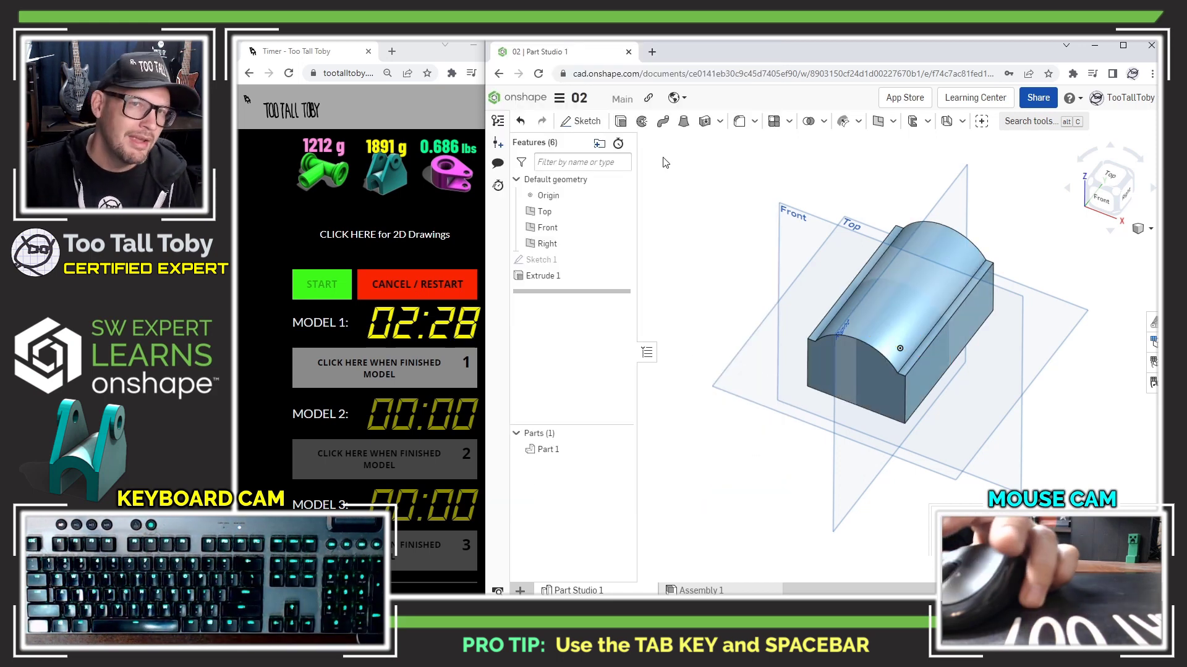
Step: Start a sketch on the block's end face and project its top edge
left_click(922, 374)
key("s")
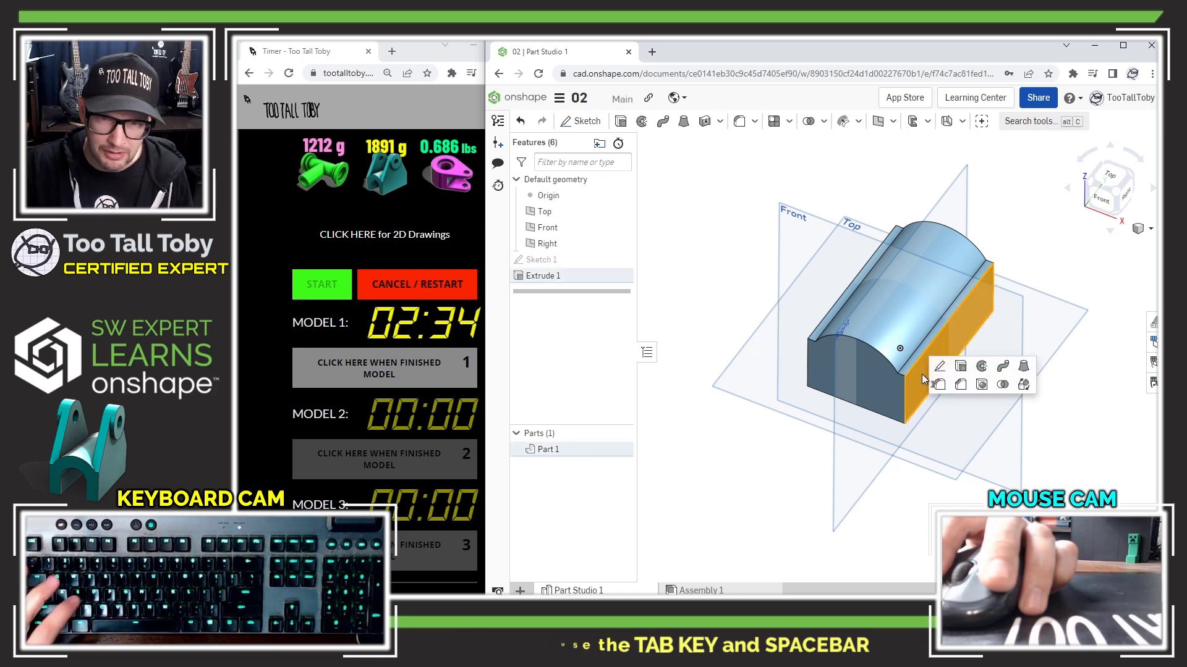
left_click(939, 369)
key("n")
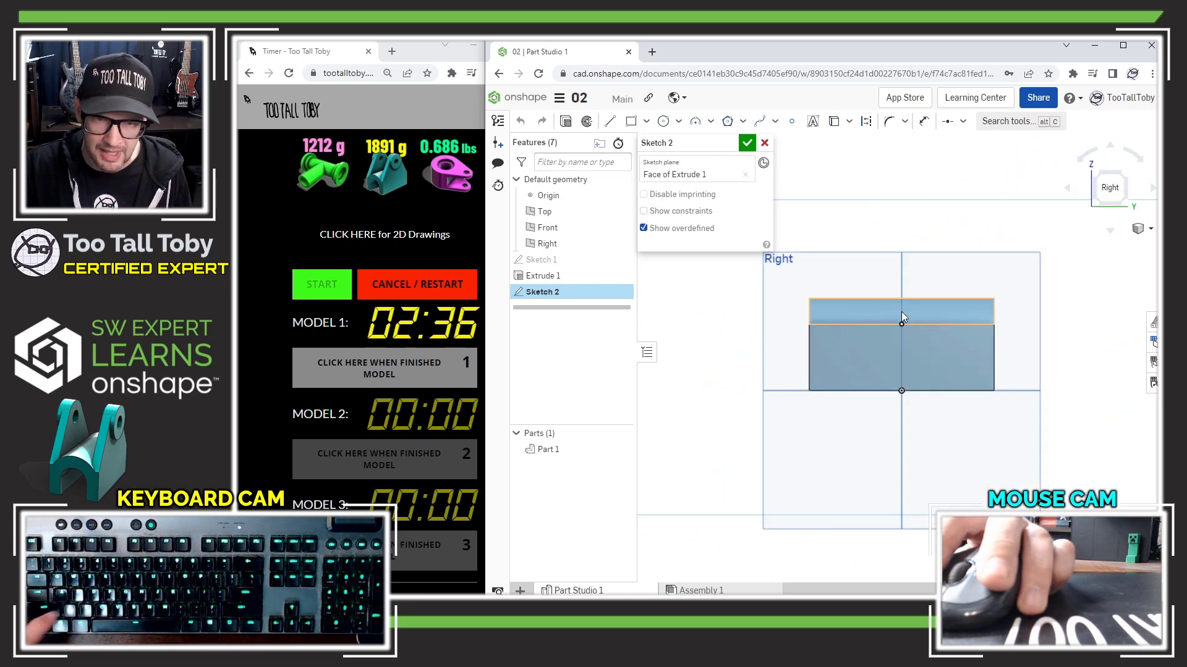
left_click(836, 323)
left_click(834, 123)
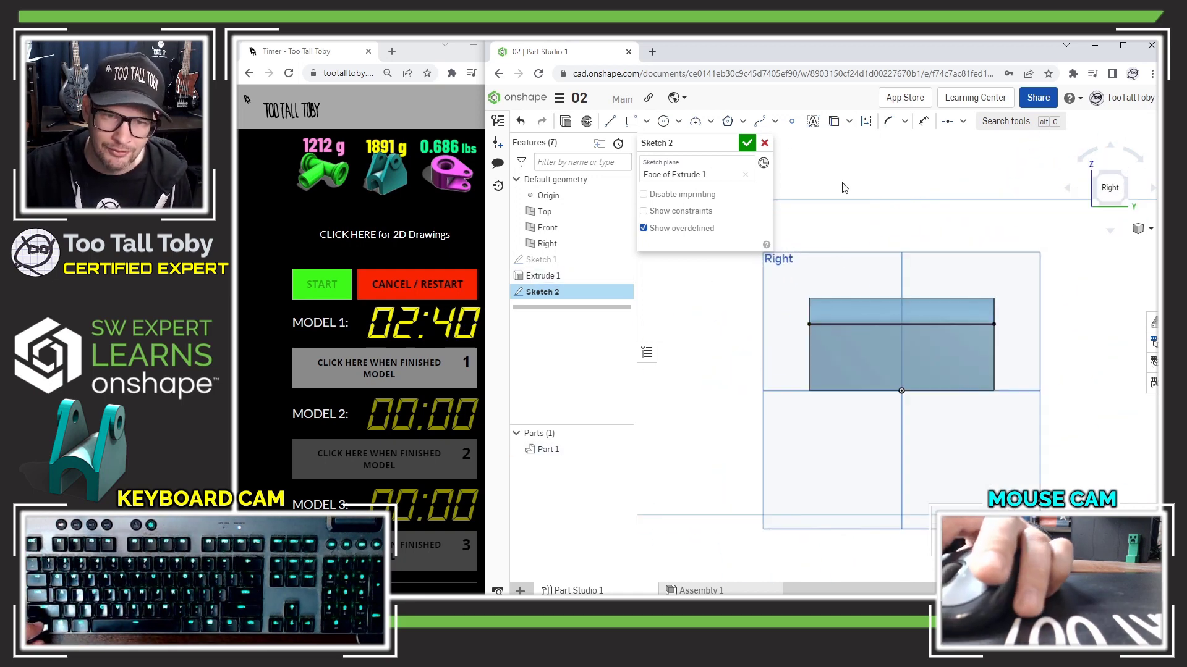
Step: Draw a line, tangent arc and line profile ending at the block's corner
right_click(839, 217)
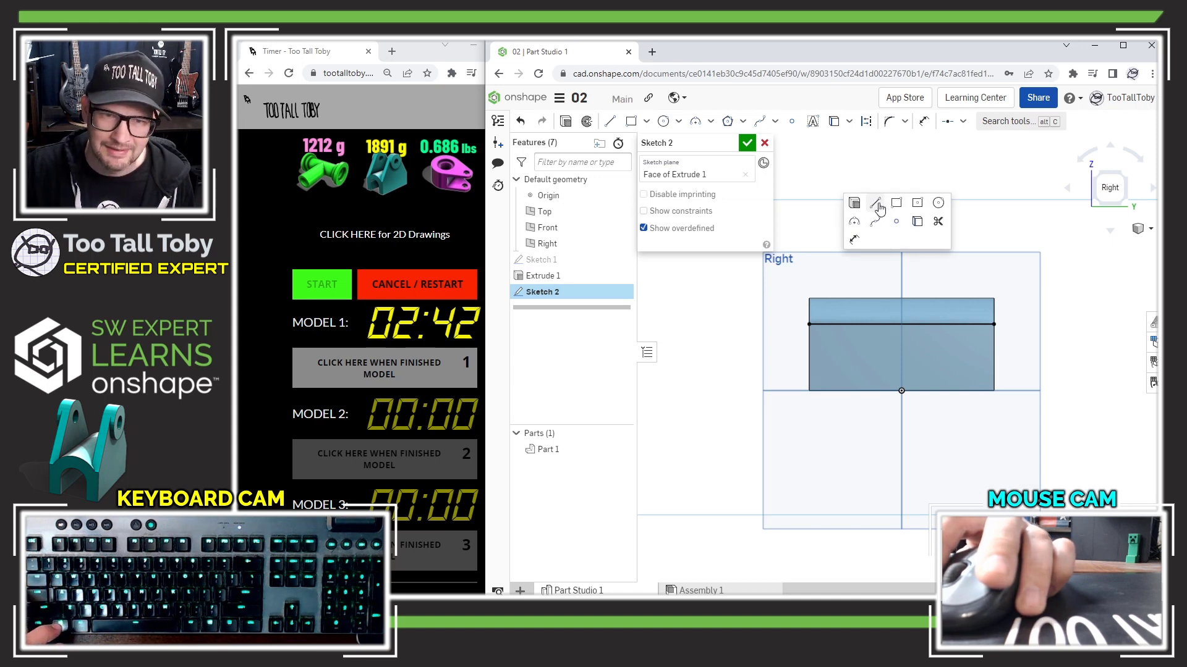
left_click(853, 202)
left_click(810, 323)
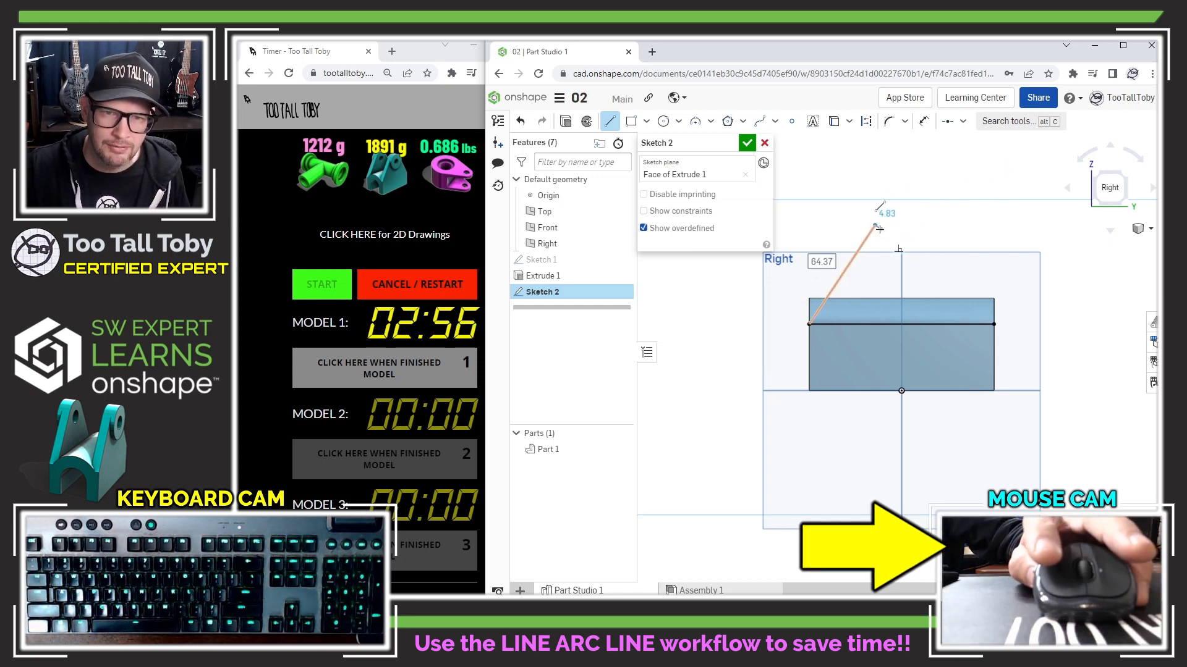
key("t")
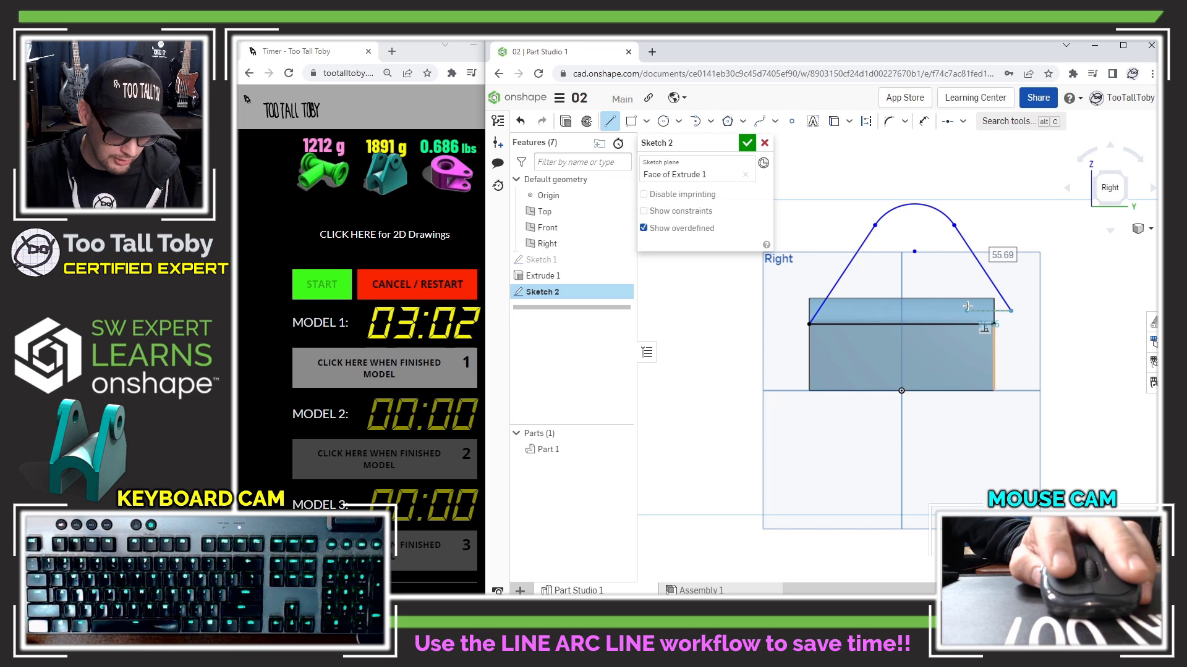
left_click(1011, 311)
key("Escape")
left_click_drag(1012, 311, 997, 321)
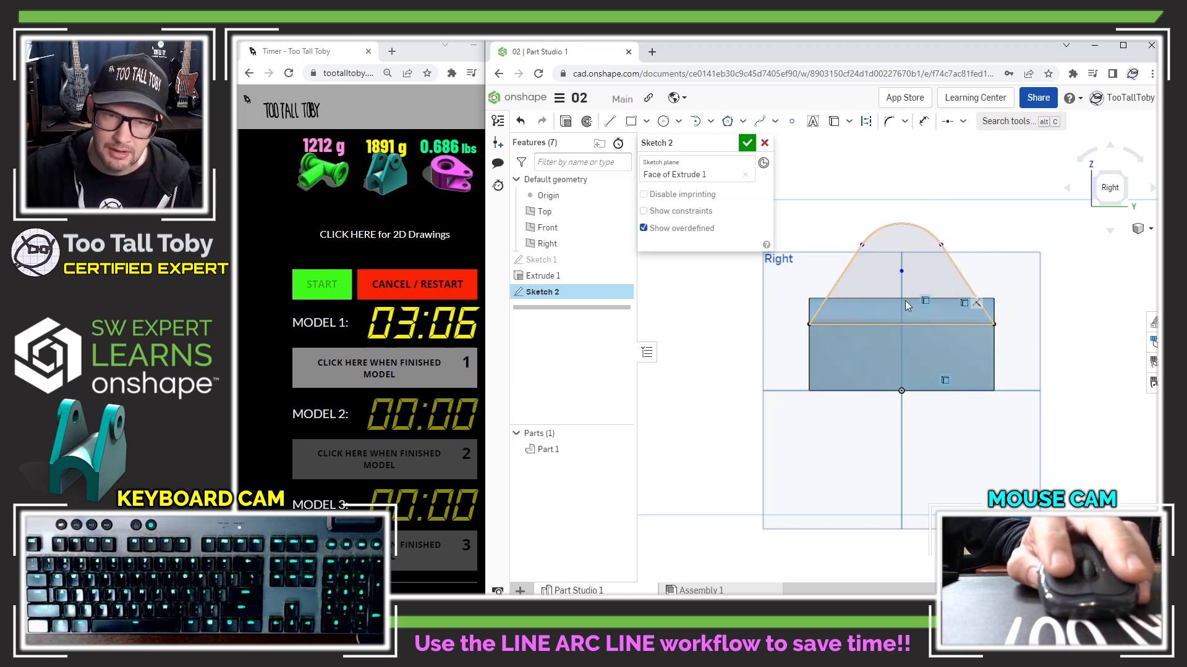
Step: Align the arc centre vertically with the origin
left_click(901, 272)
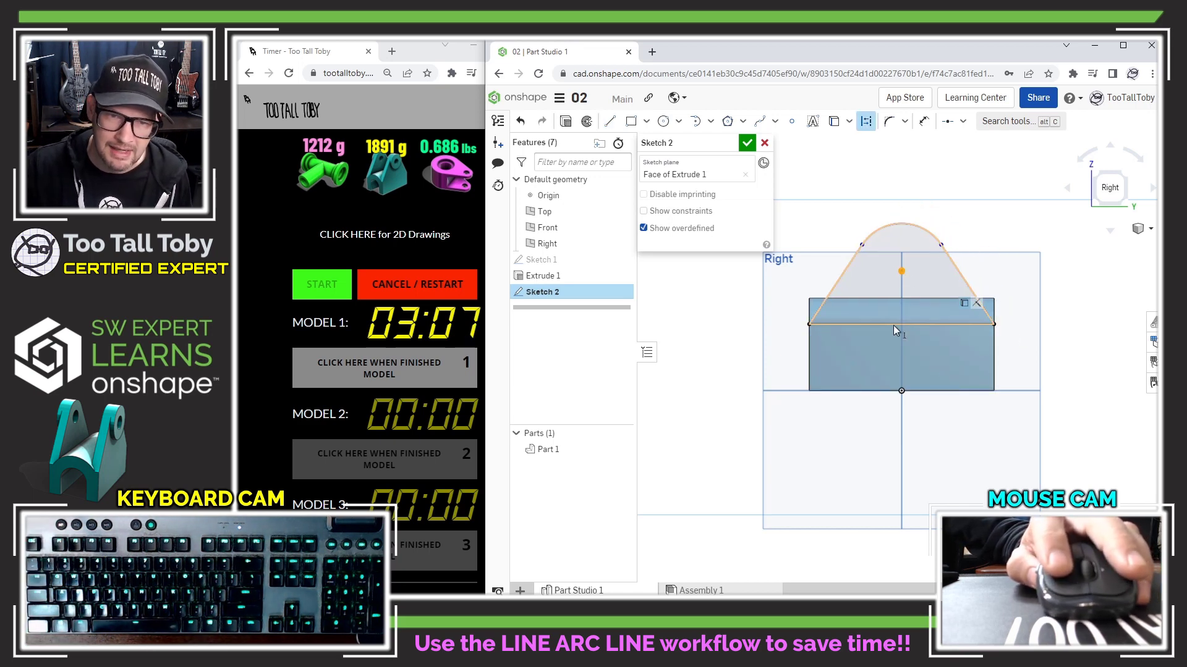
left_click(900, 390)
key("v")
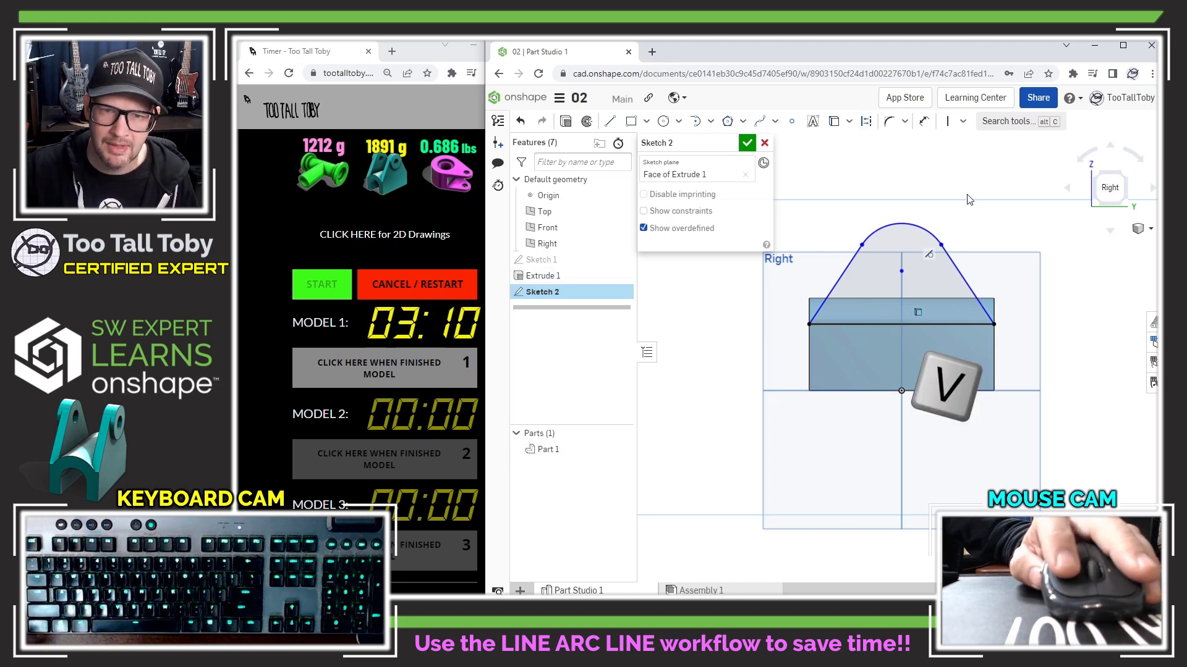
Step: Dimension the profile height to 100 and the arc radius to R20
right_click(909, 181)
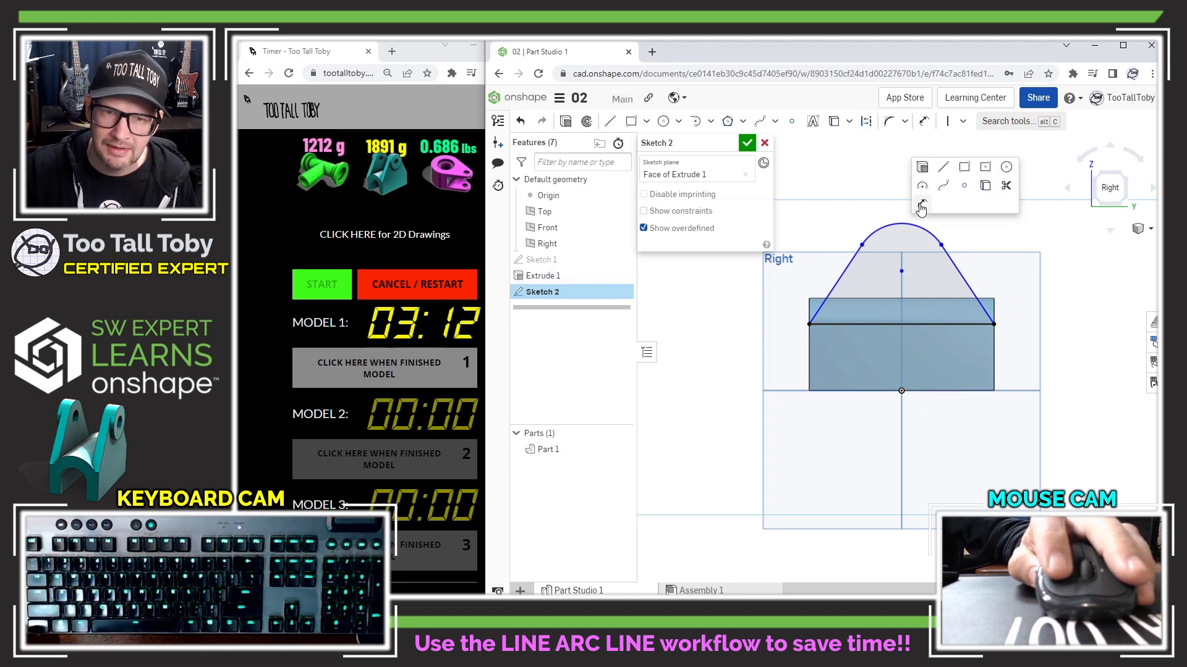
left_click(921, 204)
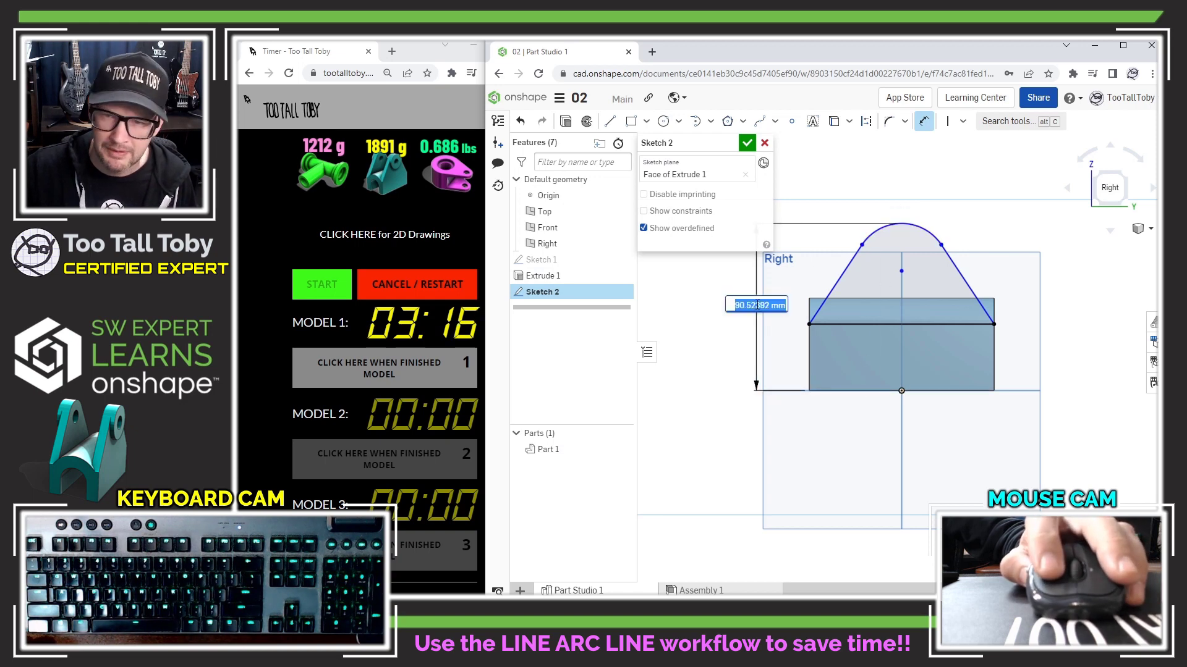
type("100")
key("Return")
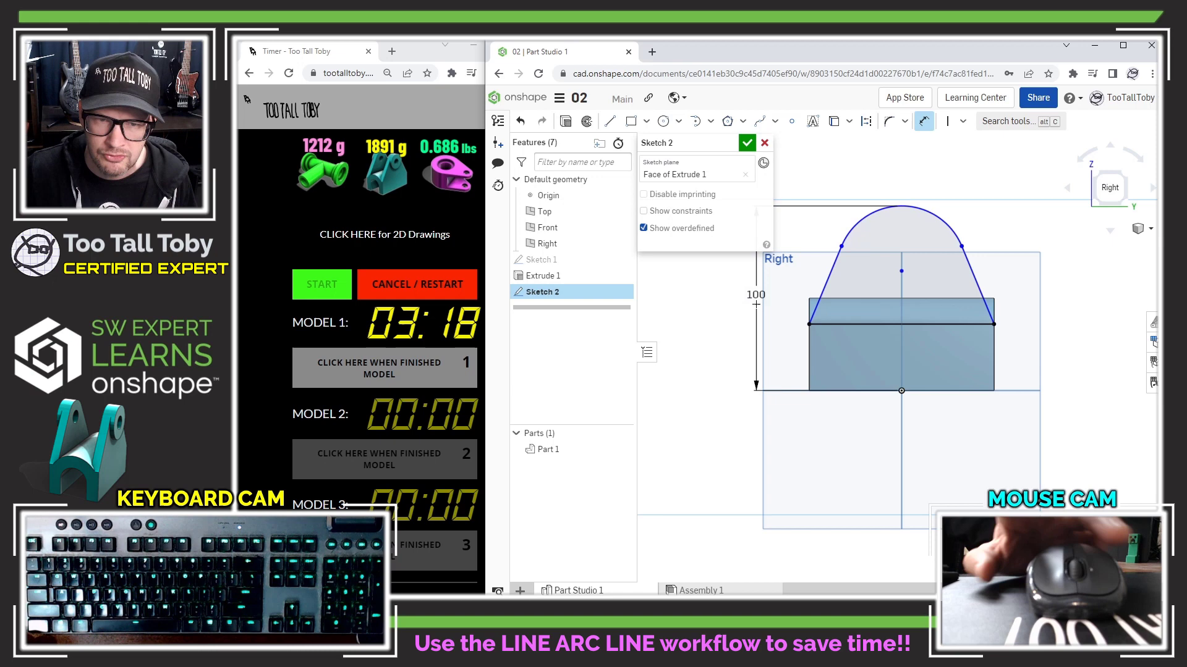
double_click(977, 175)
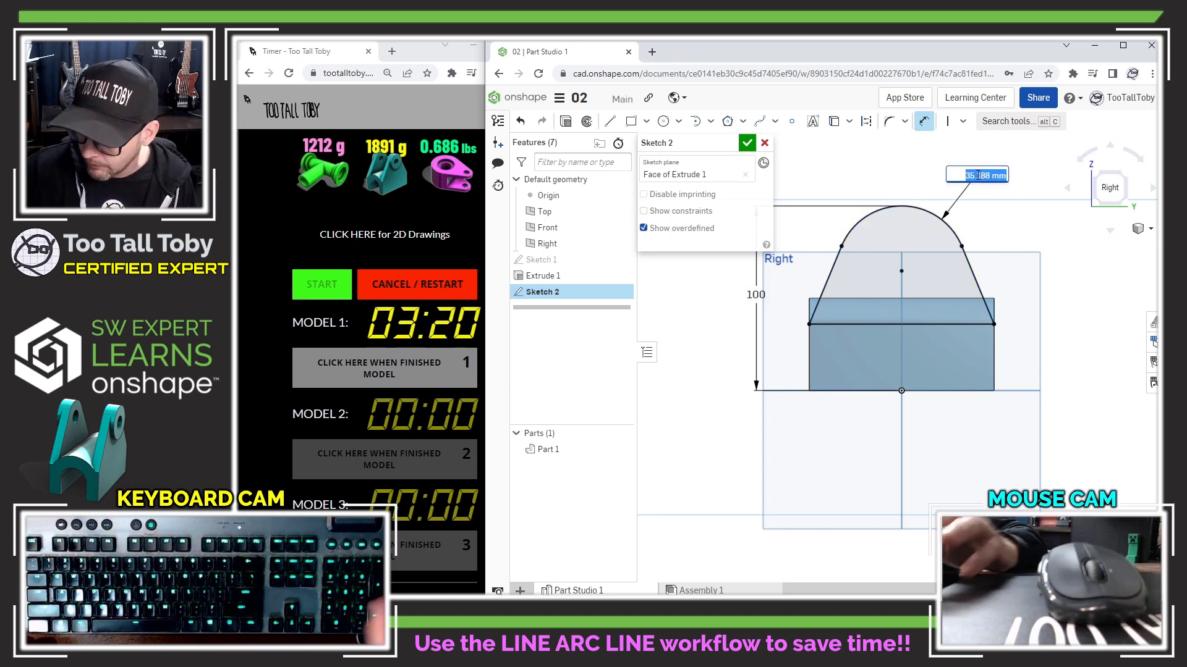
type("20")
key("Return")
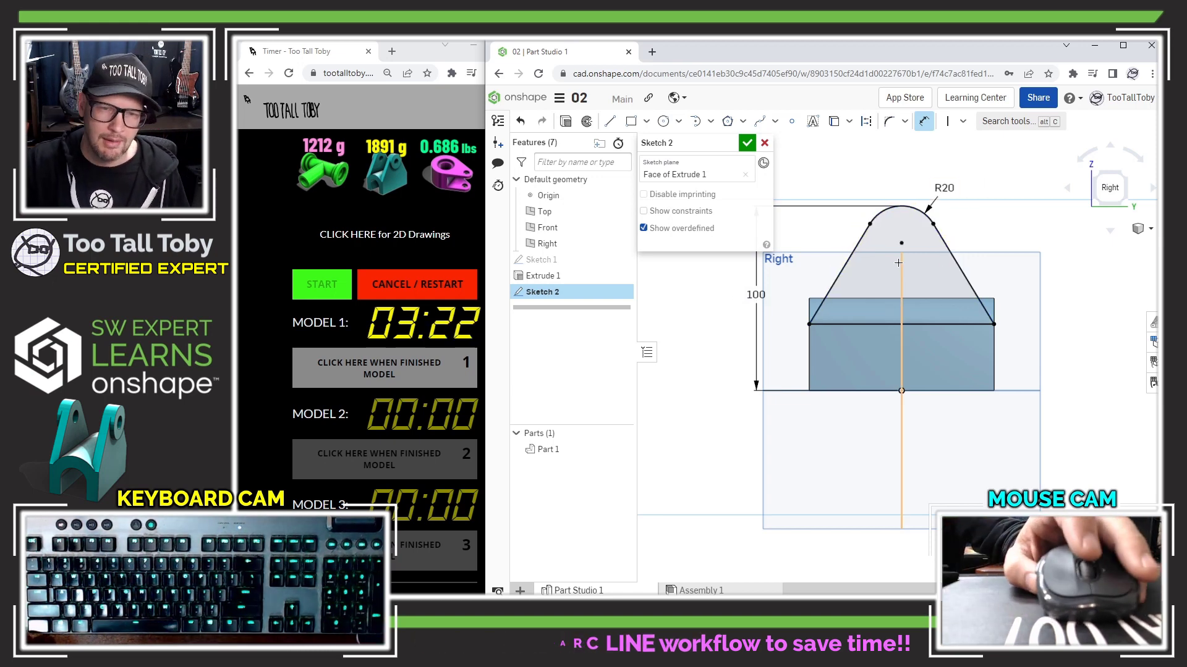
key("f")
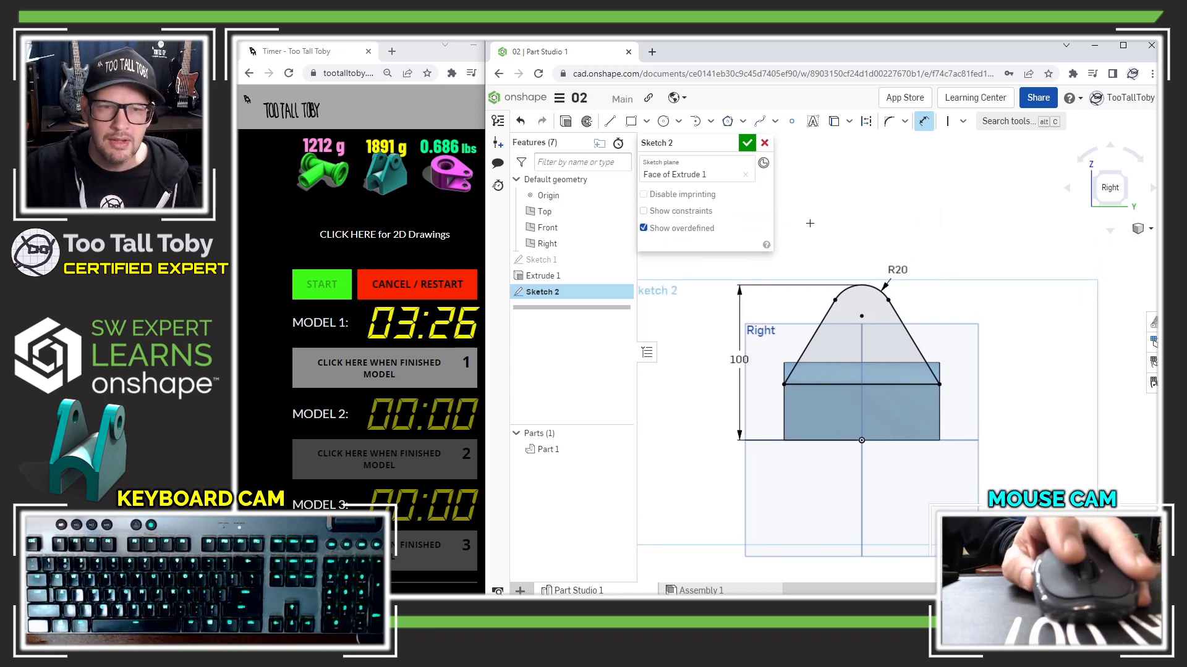
Step: Start Extrude 2 from Sketch 2, set to merge with Part 1
key("s")
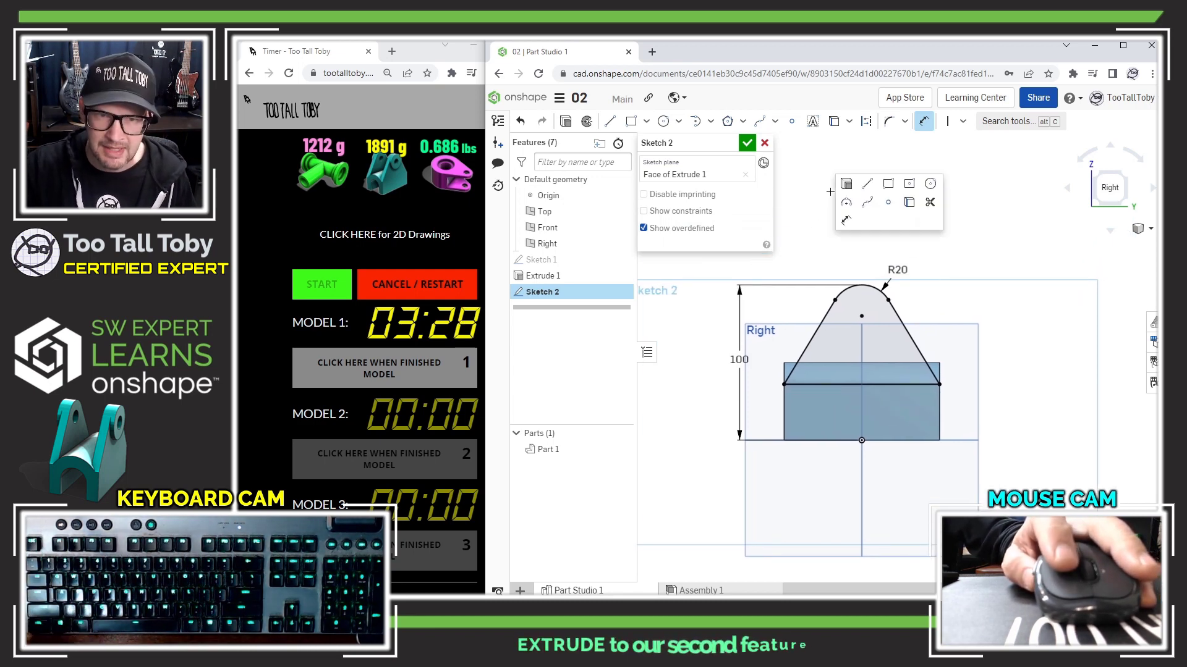
left_click(851, 187)
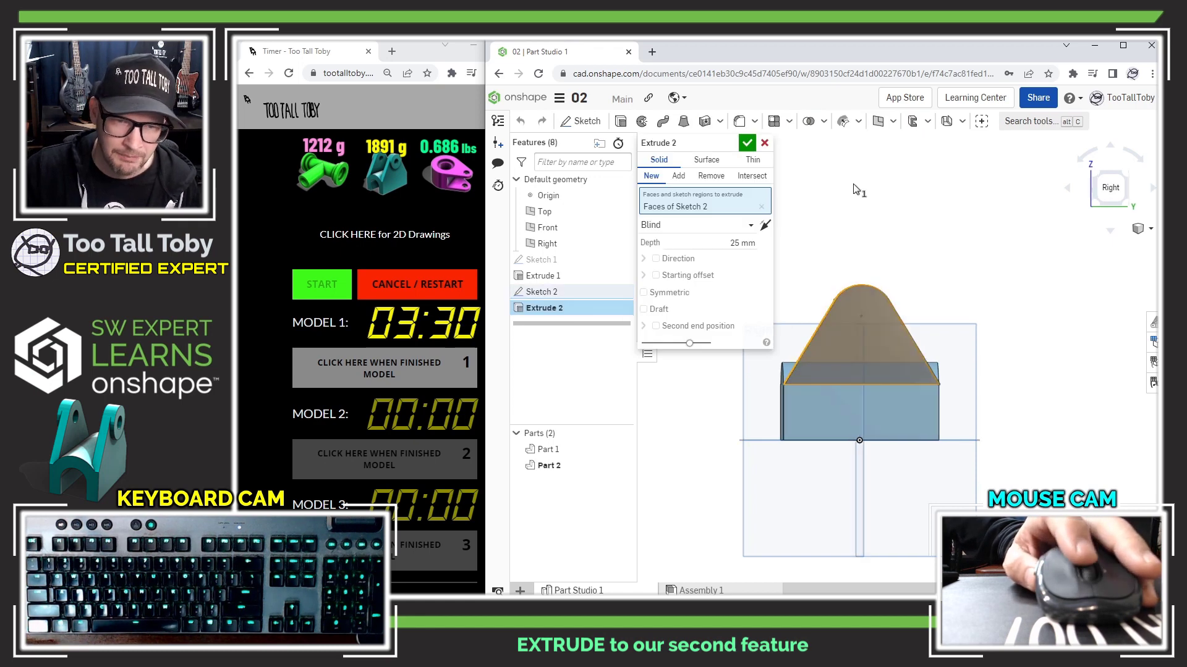
key("shift+7")
left_click(678, 178)
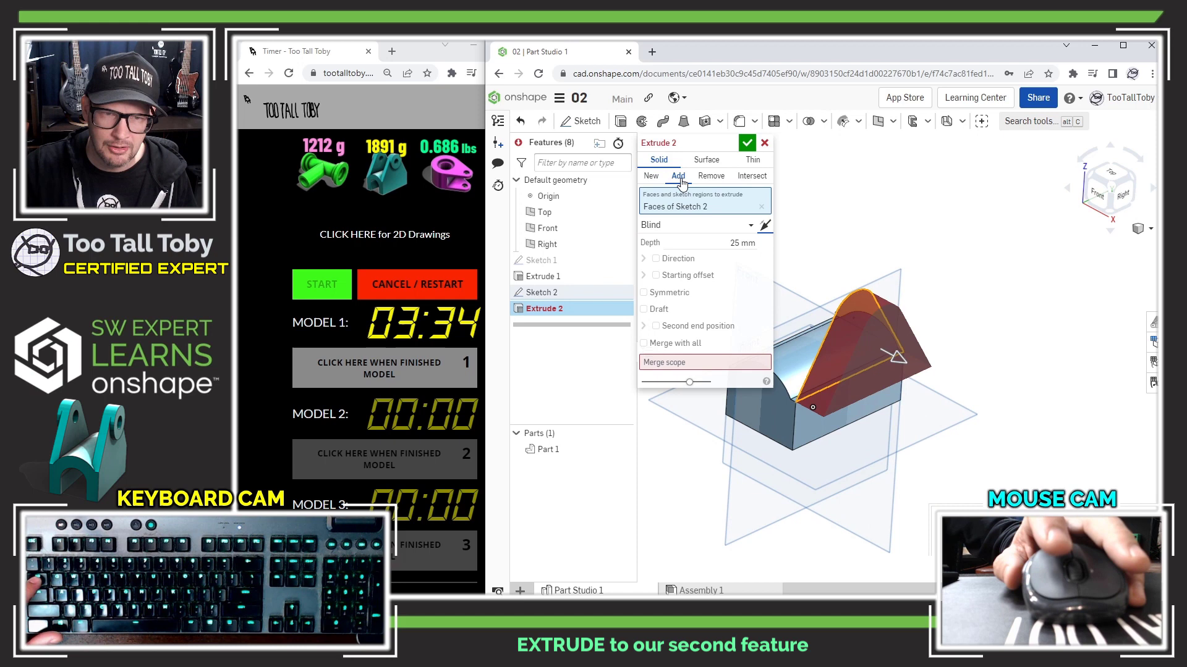
Step: Extrude the Sketch 2 region 10 mm in the flipped direction and confirm
key("space")
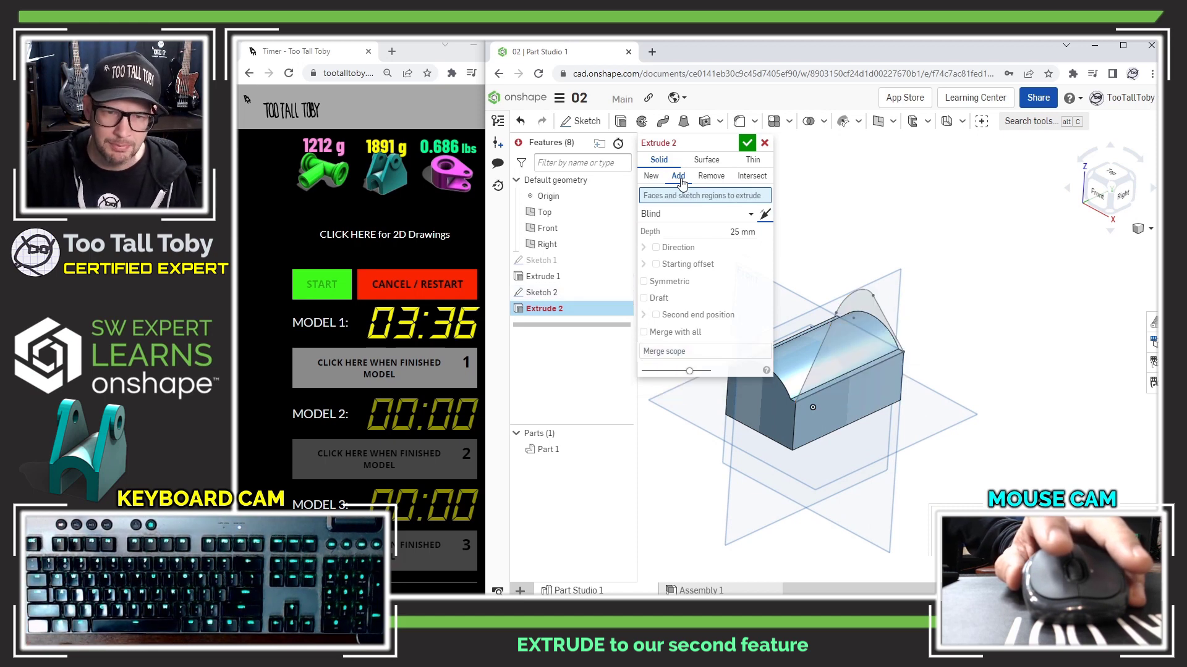
key("Tab")
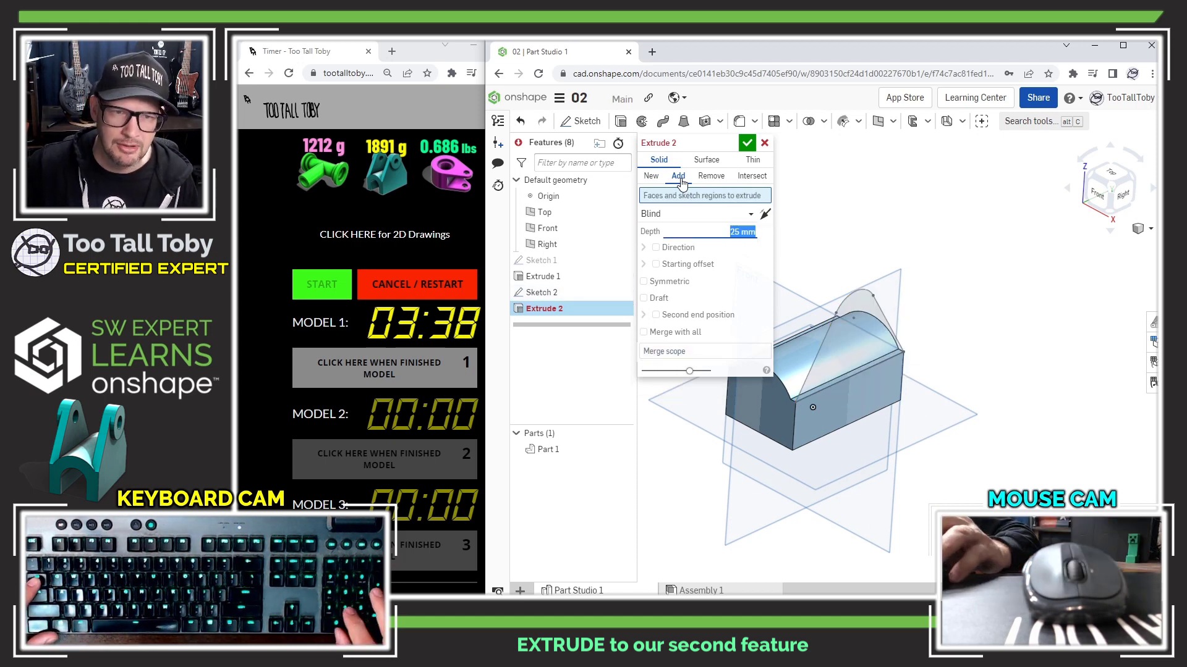
type("10")
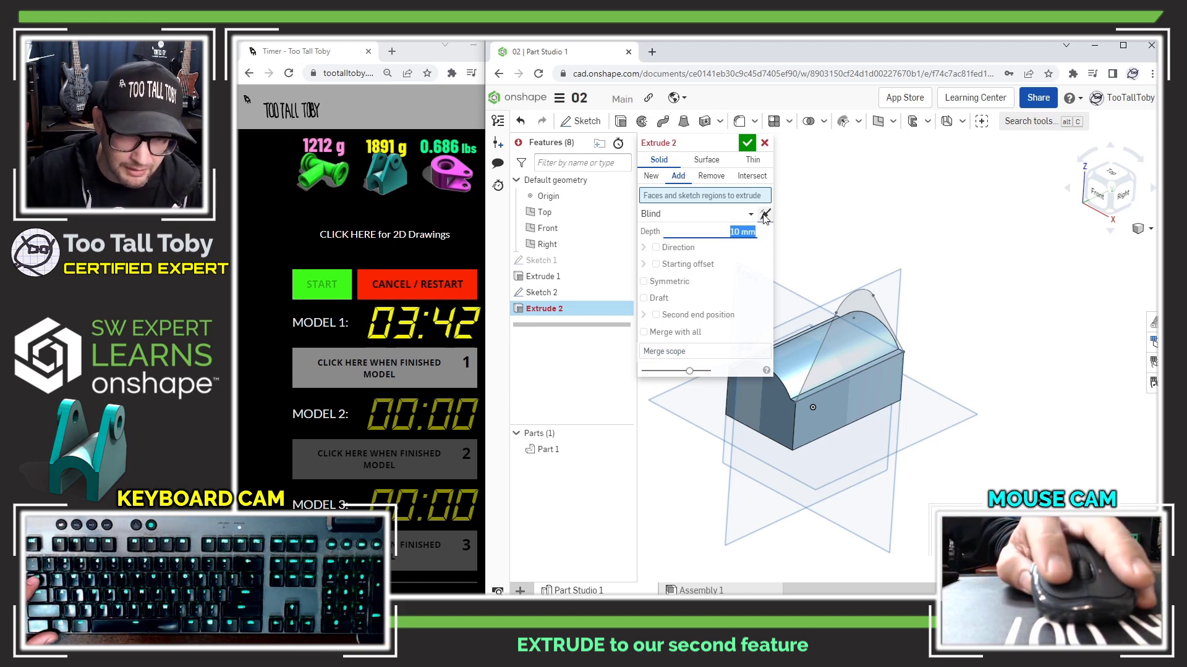
left_click(865, 325)
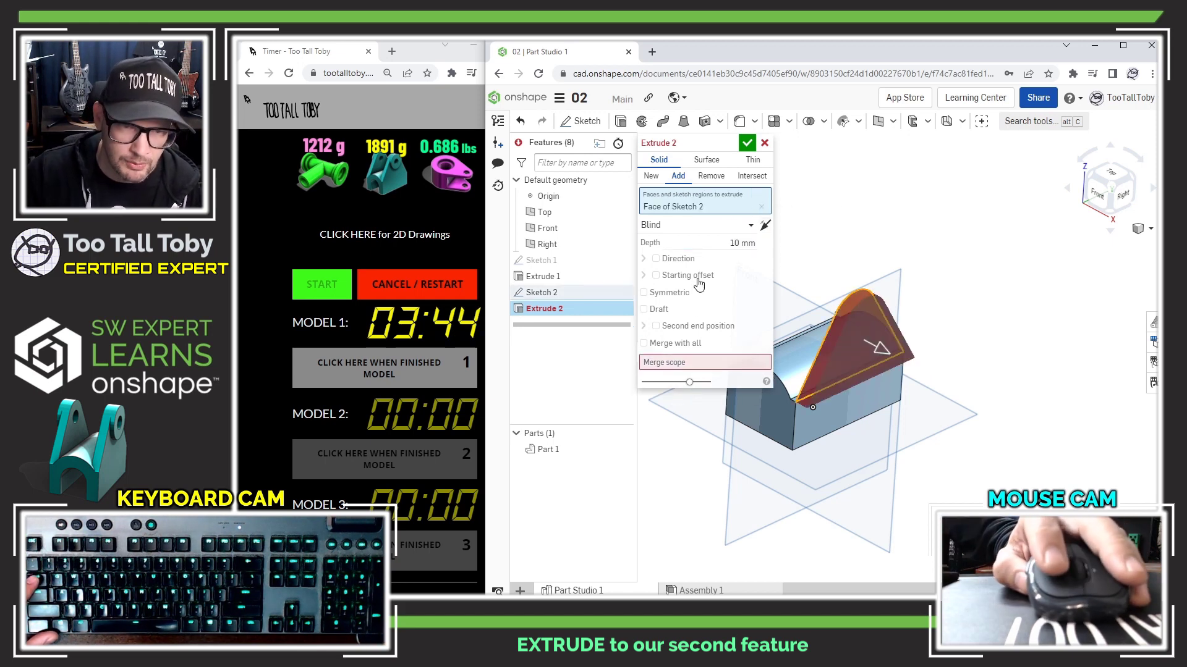
left_click(765, 228)
right_click_drag(856, 240, 798, 278)
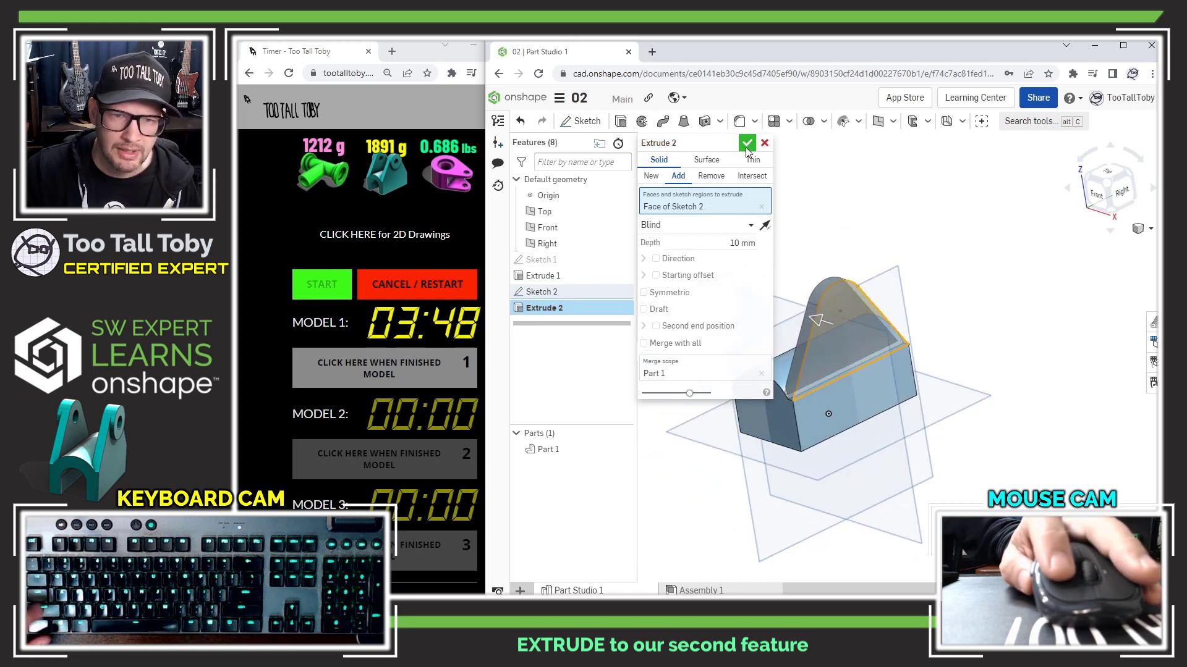
left_click(747, 144)
mouse_move(787, 228)
right_mouse_down()
mouse_move(803, 233)
mouse_move(778, 222)
right_mouse_up()
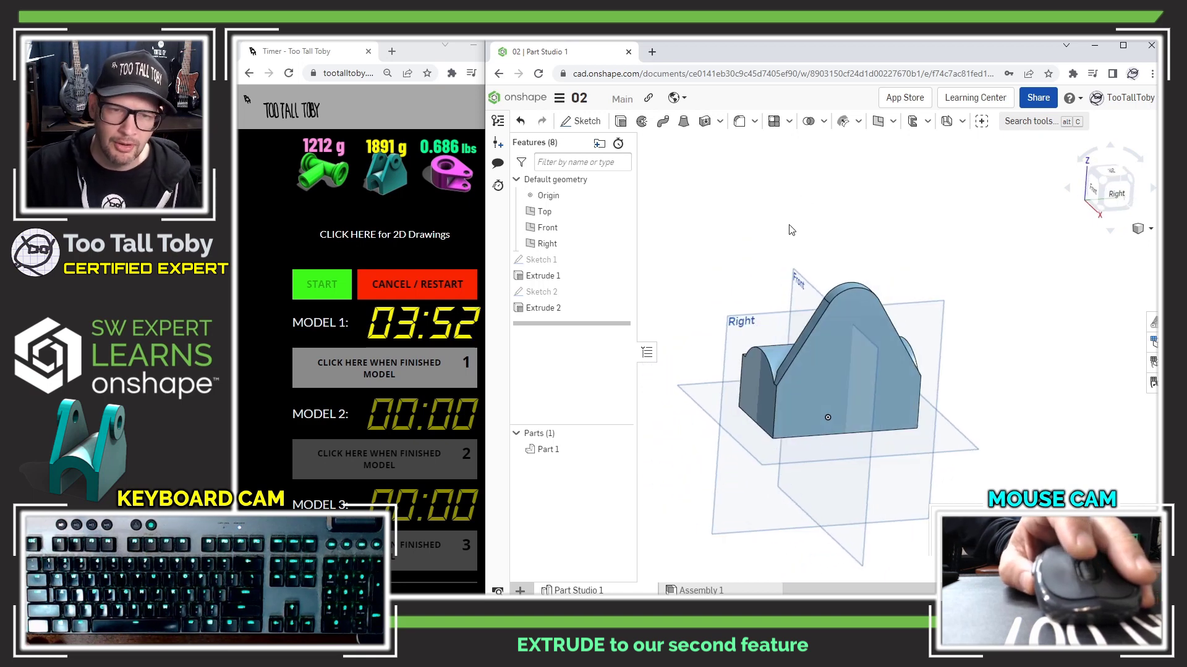
Step: Start Sketch 3 on the upright's front face
left_click(855, 313)
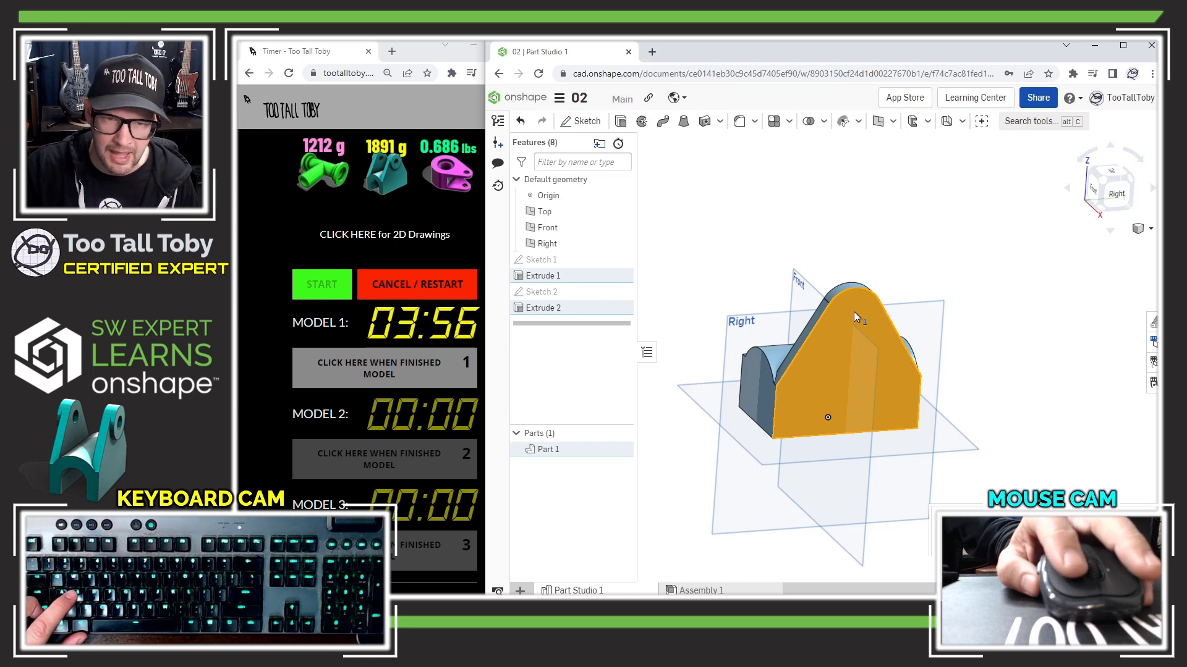
key("s")
left_click(885, 299)
Step: Draw a Ø40 circle matching the arched top and a concentric Ø10 circle
key("s")
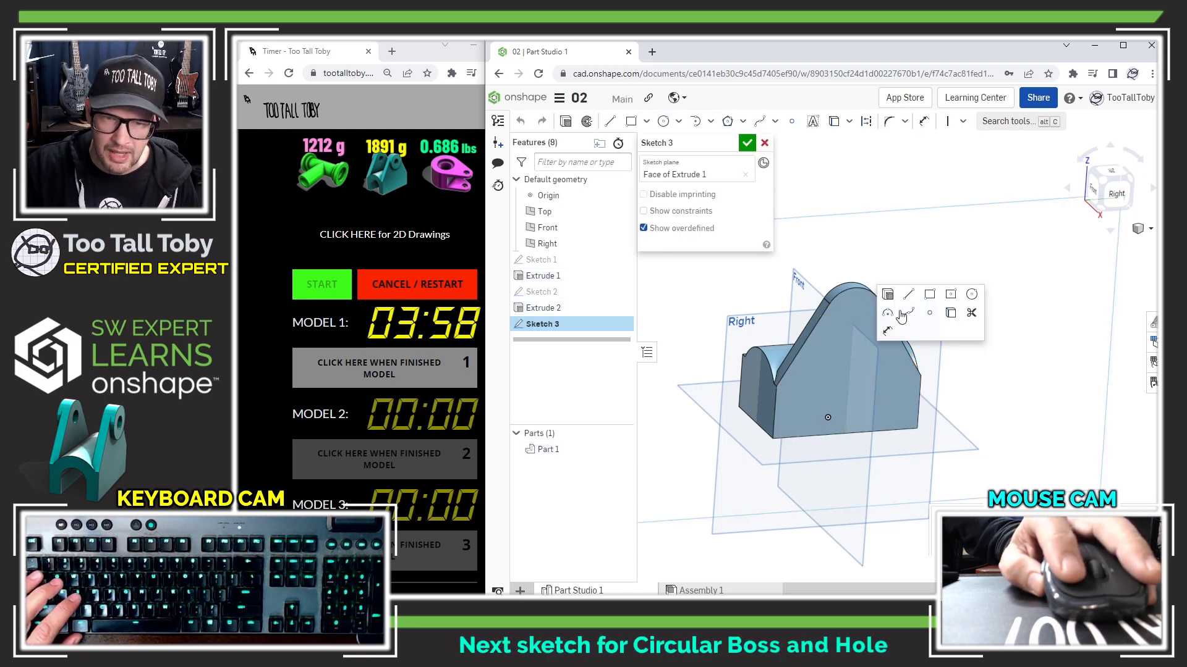
left_click(970, 296)
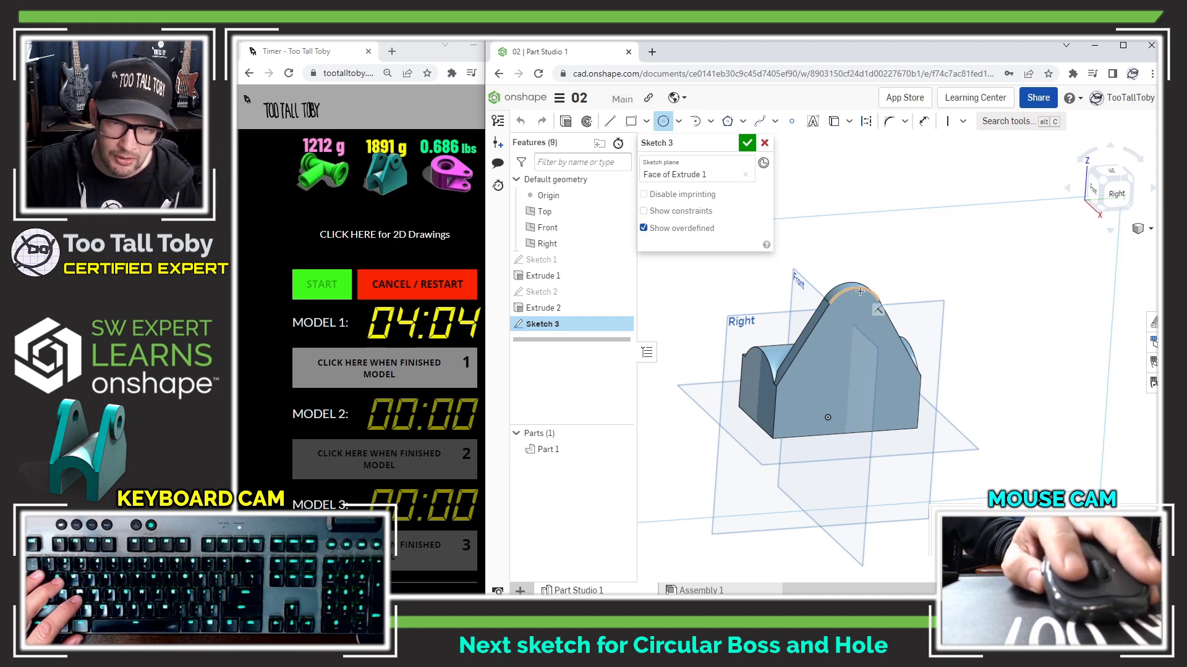
left_click_drag(851, 317, 856, 315)
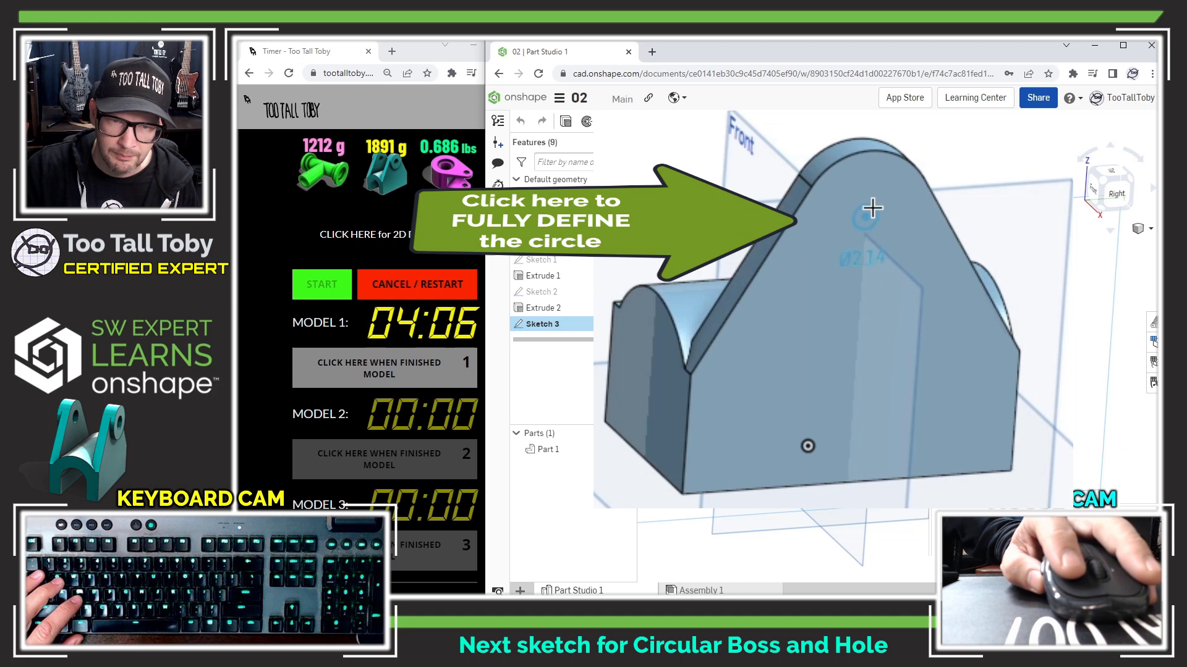
left_click(810, 187)
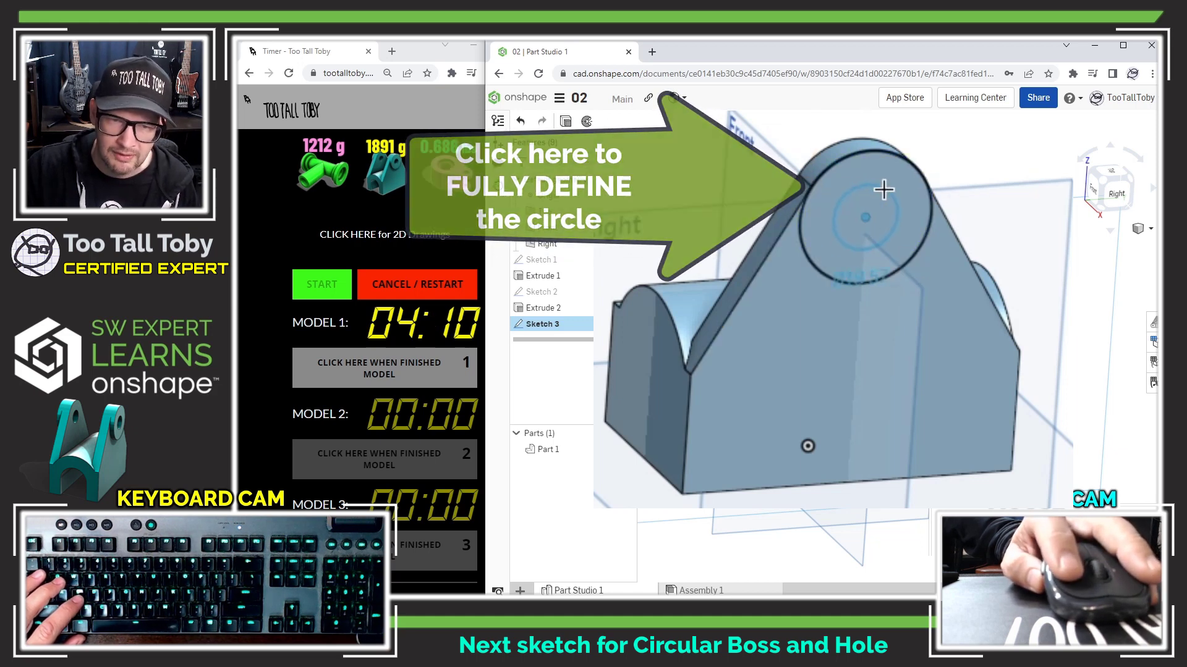
left_click(868, 221)
type("10")
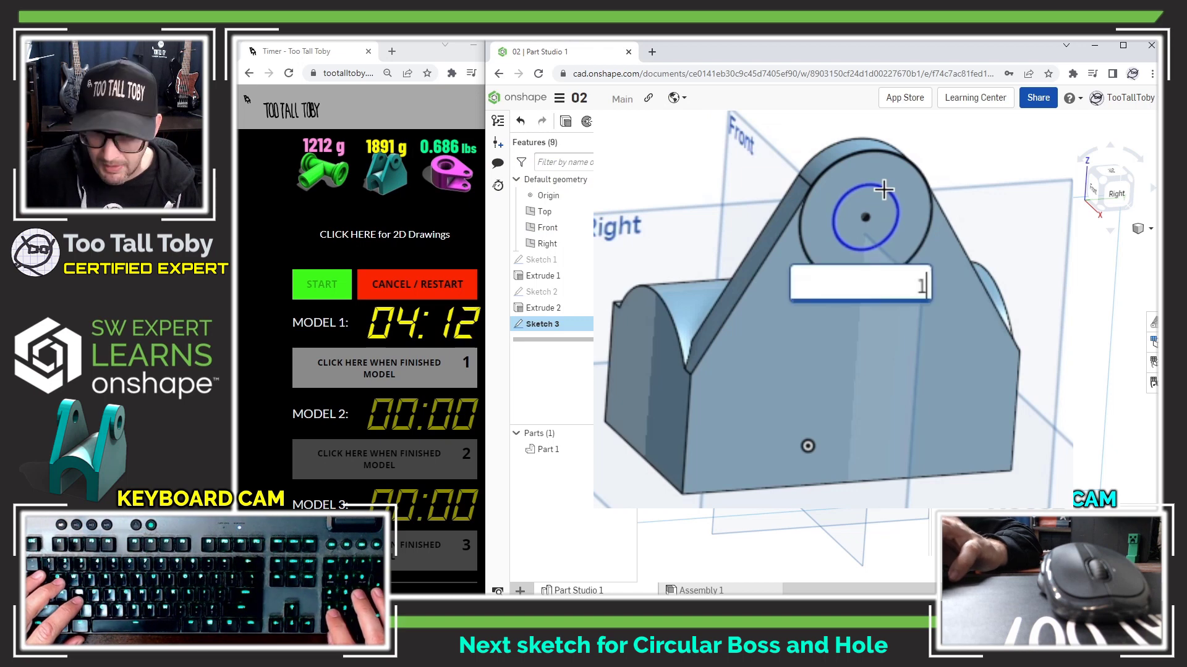
key("Return")
Step: Extrude the Sketch 3 regions 5 mm to form the circular boss on the fin
key("s")
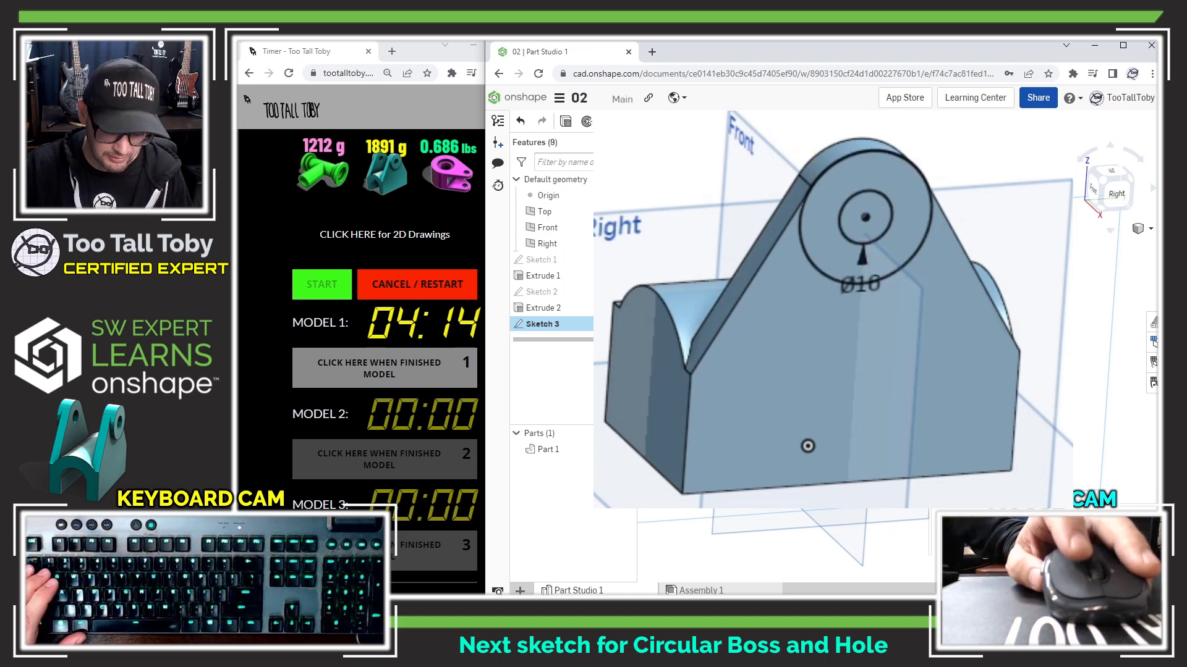
left_click(864, 223)
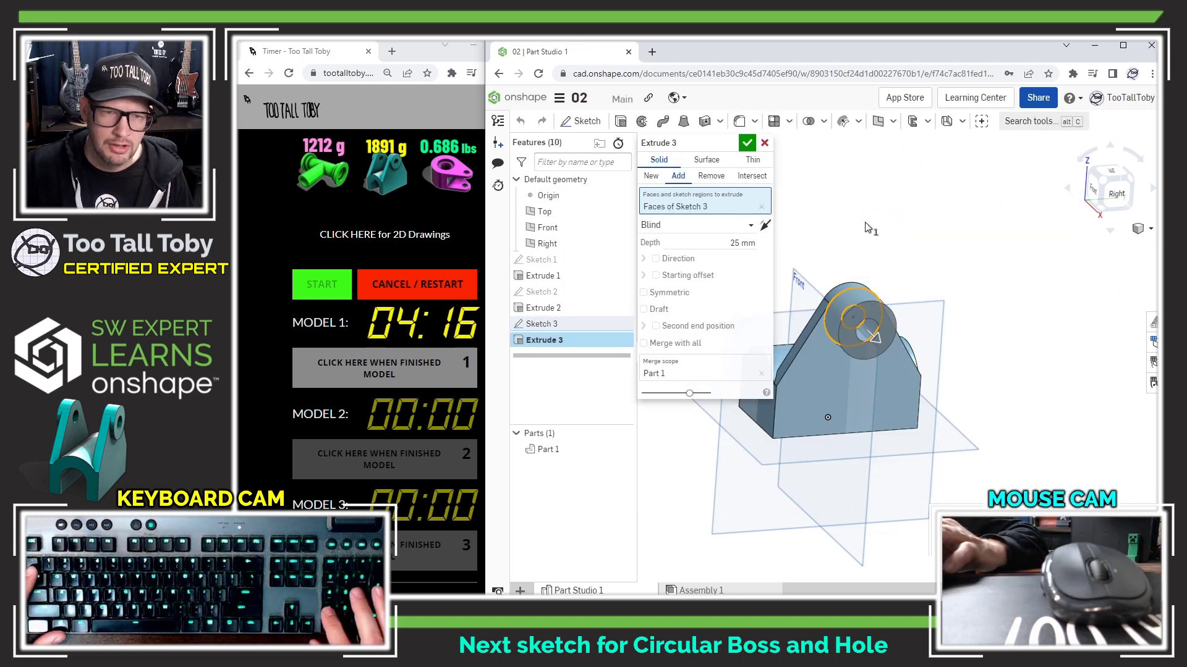
key("Tab")
key("Tab")
type("5")
key("Return")
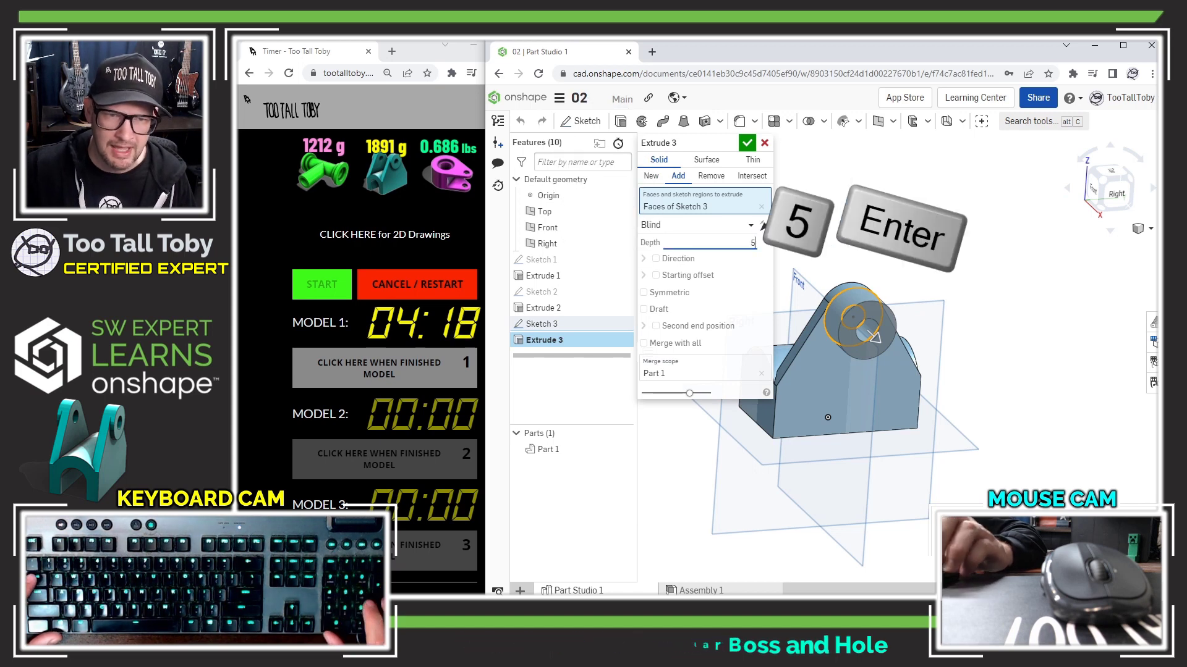
key("Return")
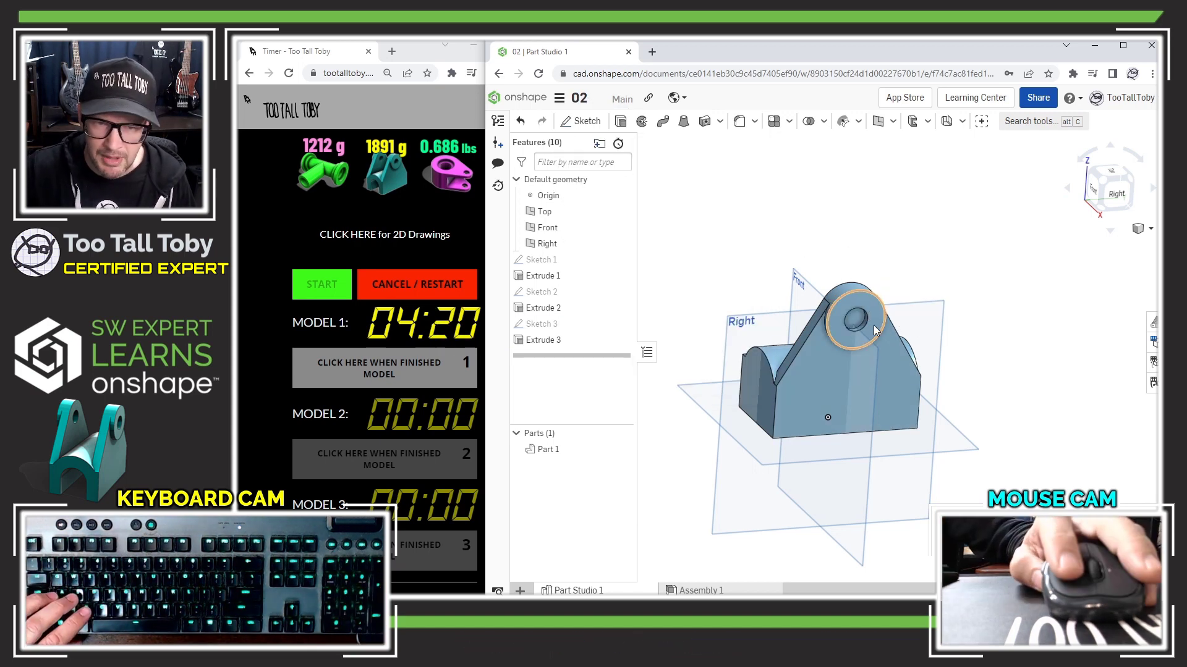
Step: Cut the hole straight through the boss with a Remove extrude of the hole face
left_click(854, 318)
key("s")
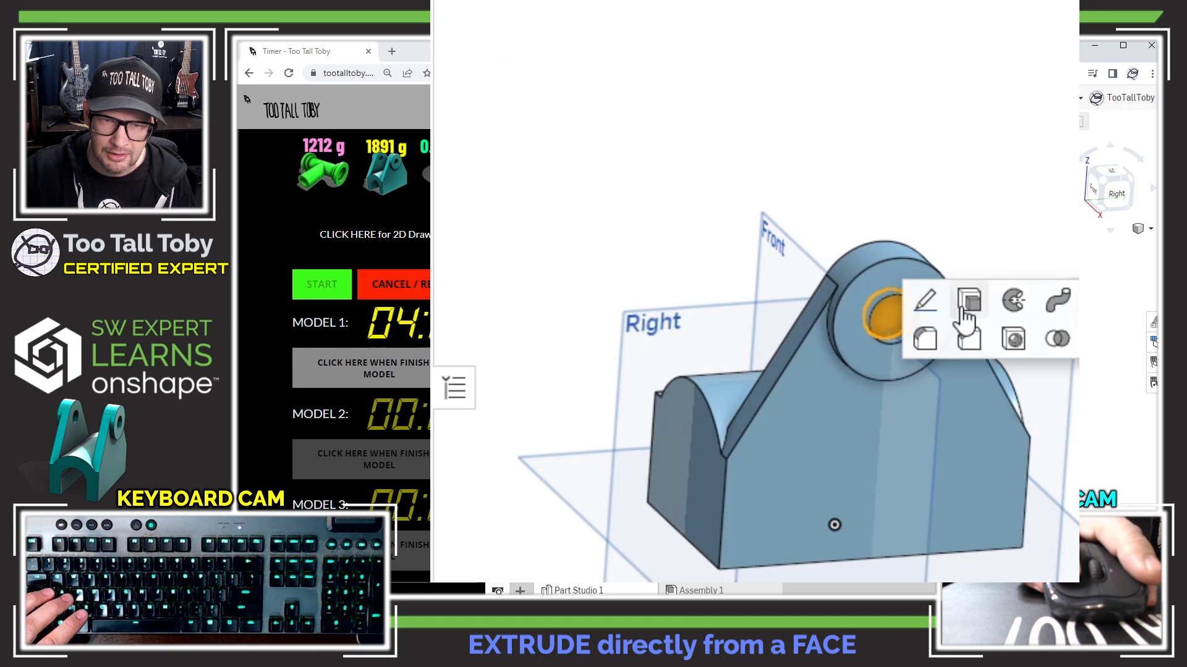
left_click(965, 309)
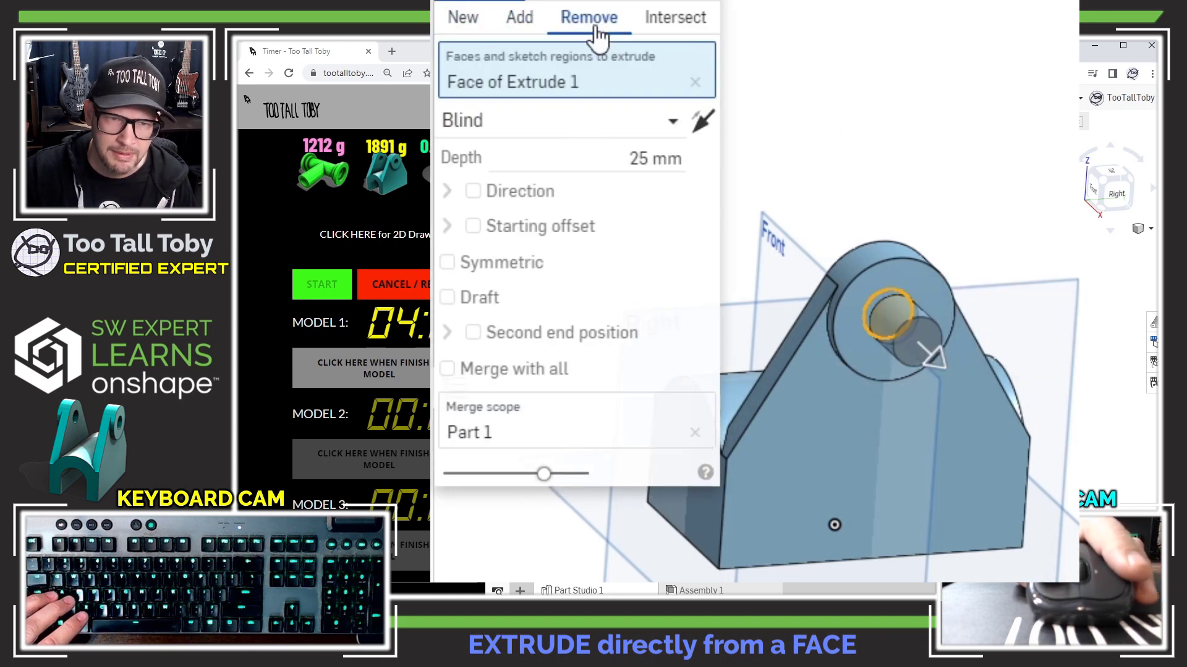
key("Return")
right_click_drag(964, 272, 861, 251)
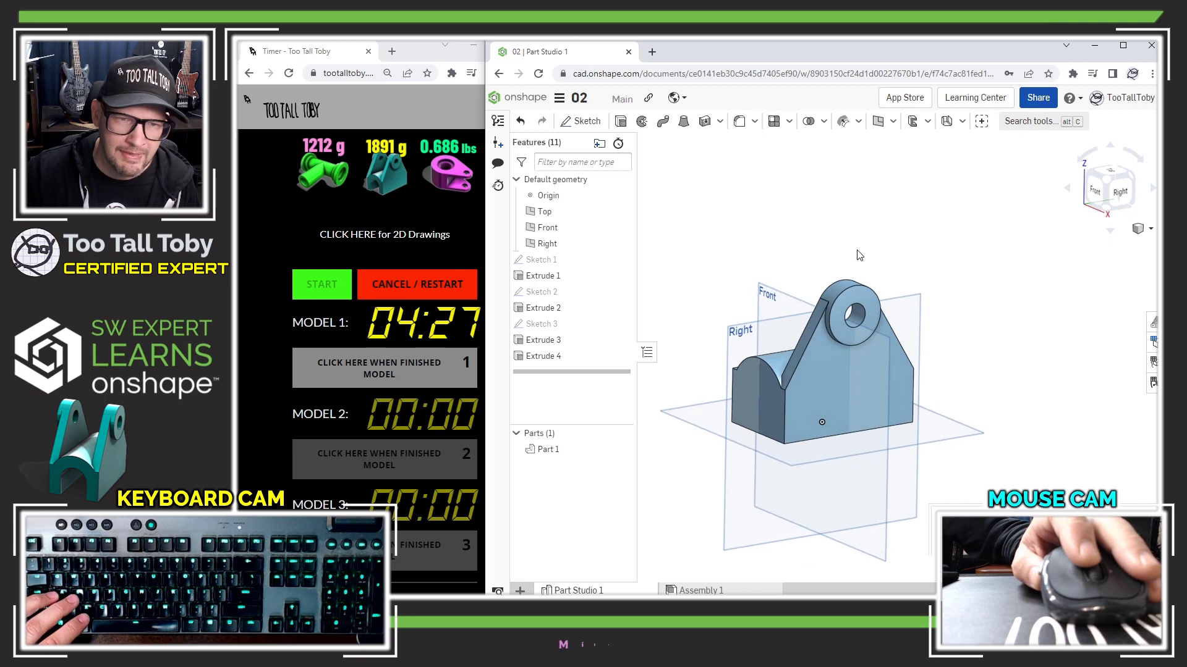
Step: Feature-mirror Extrude 2, 3 and 4 across the Right plane as Mirror 1
left_click(789, 122)
left_click(794, 204)
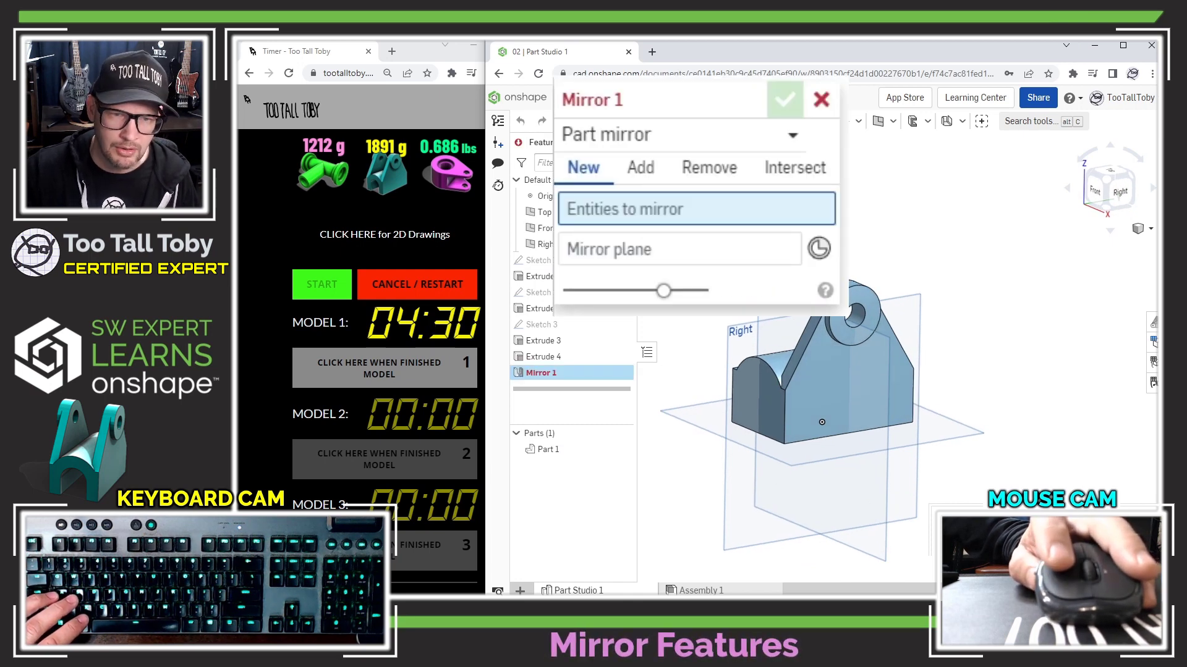
left_click(683, 148)
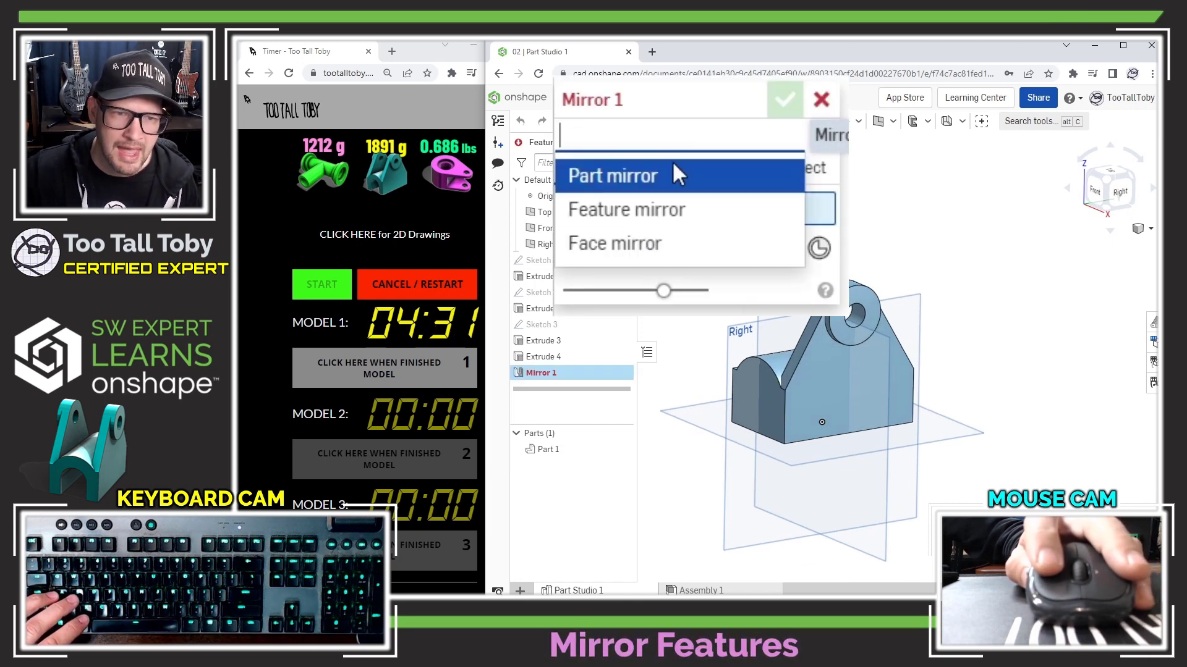
left_click(643, 208)
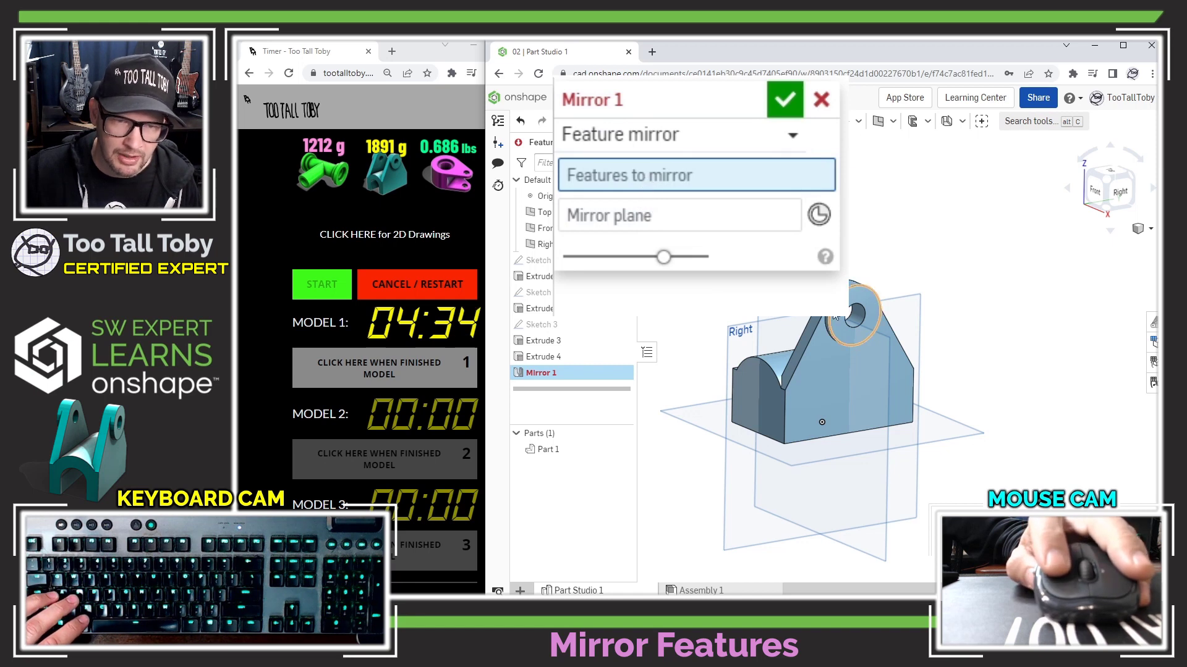
left_click(547, 356)
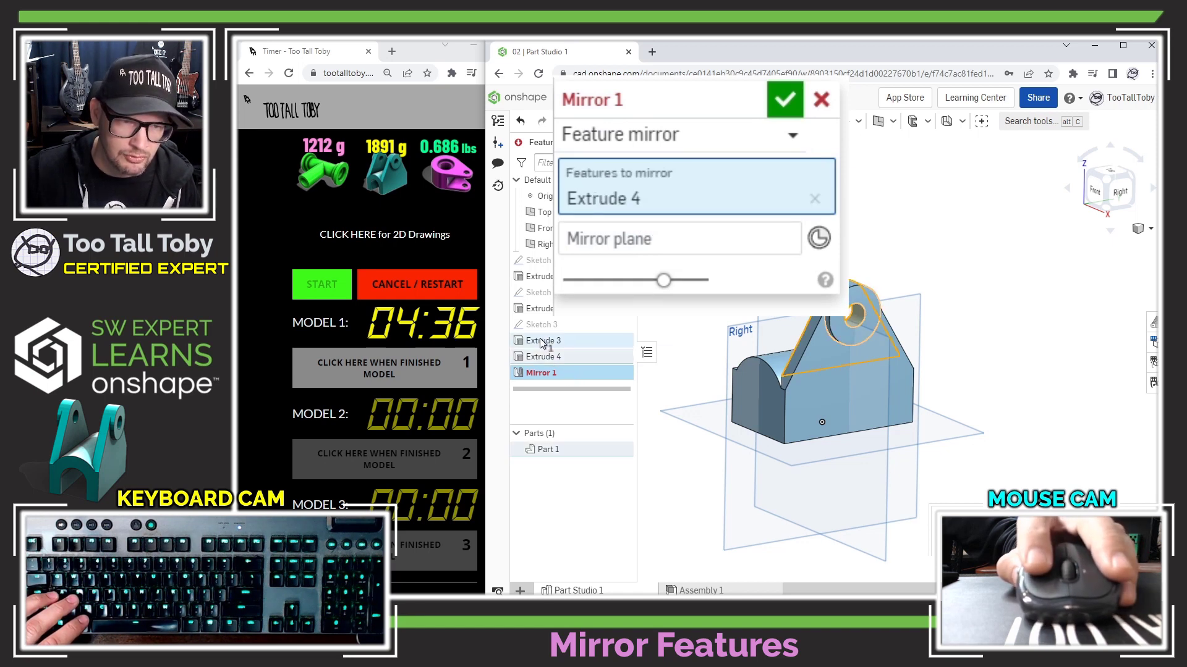
left_click(544, 340)
left_click(540, 309)
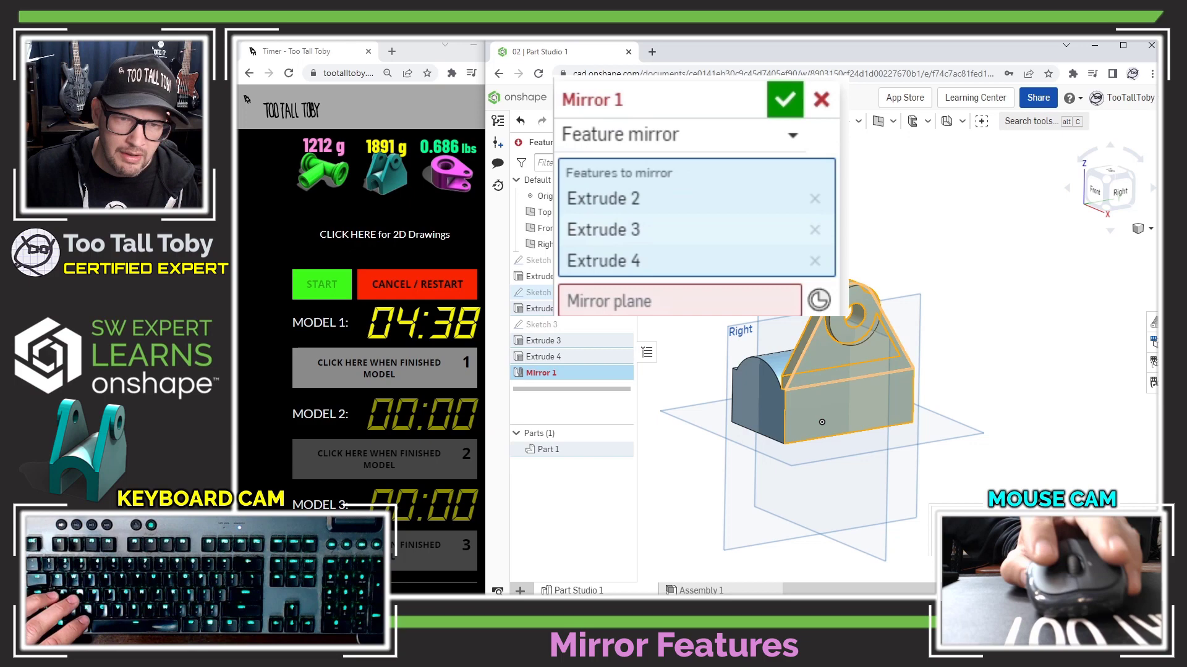
left_click(613, 289)
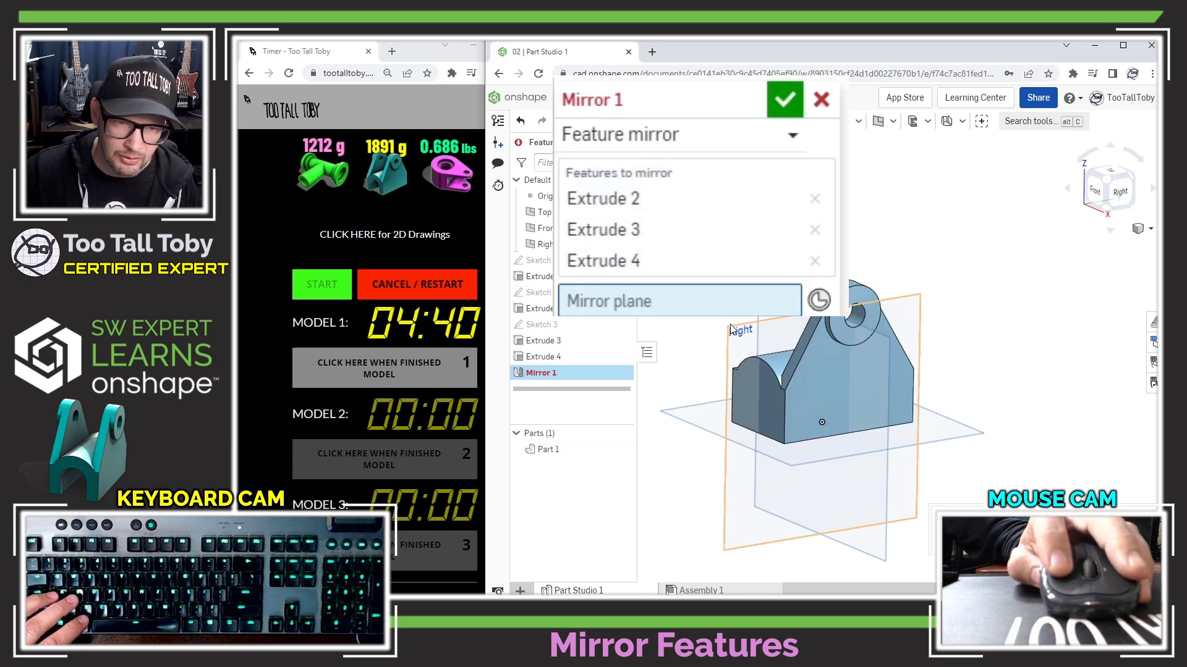
left_click(818, 333)
mouse_move(818, 334)
right_mouse_down()
mouse_move(856, 330)
mouse_move(809, 343)
right_mouse_up()
left_click(747, 142)
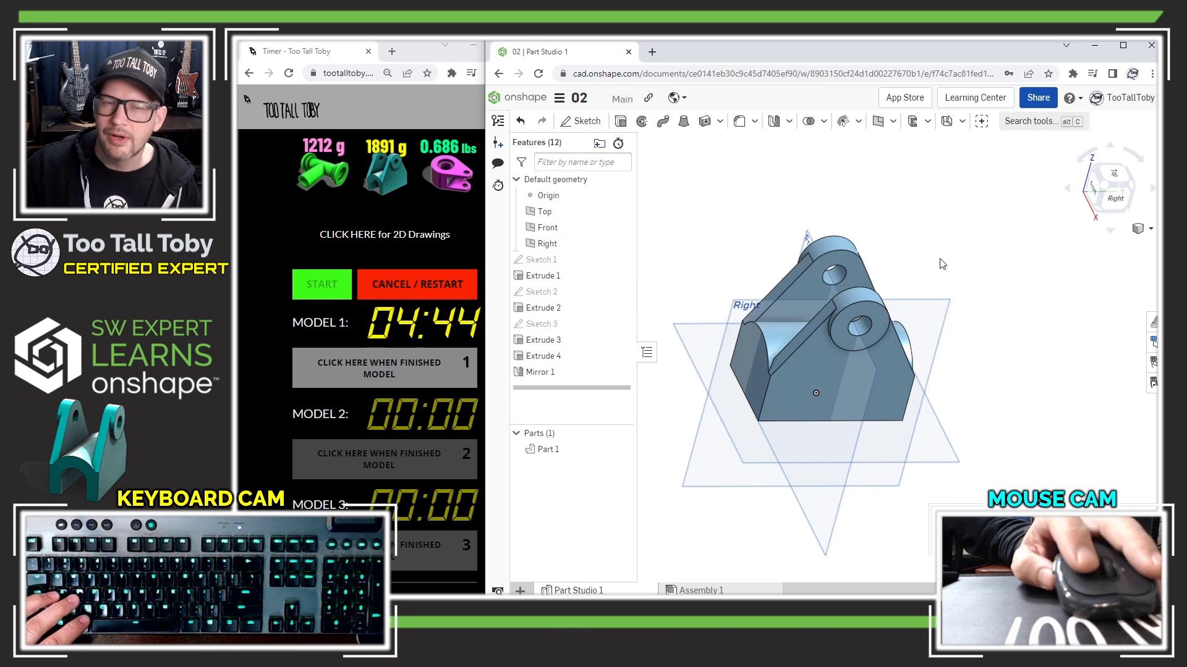
Step: On the base's curved face, sketch an arch-topped closed profile with vertical sides and a bottom line
left_click(761, 374)
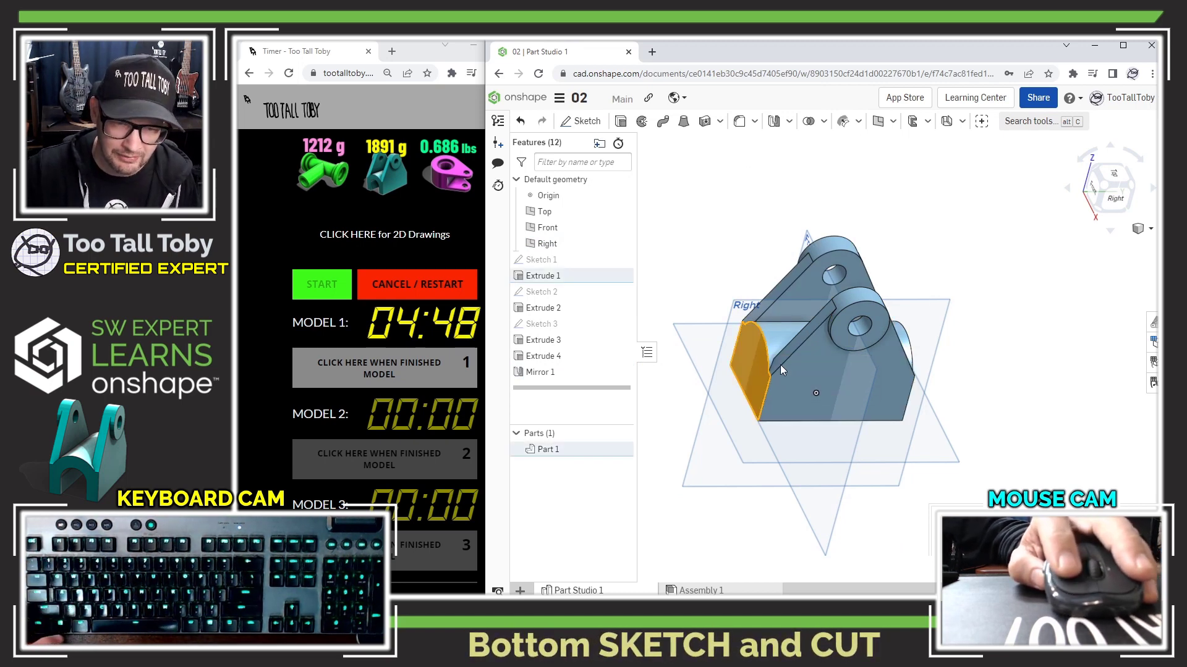
key("shift+s")
key("n")
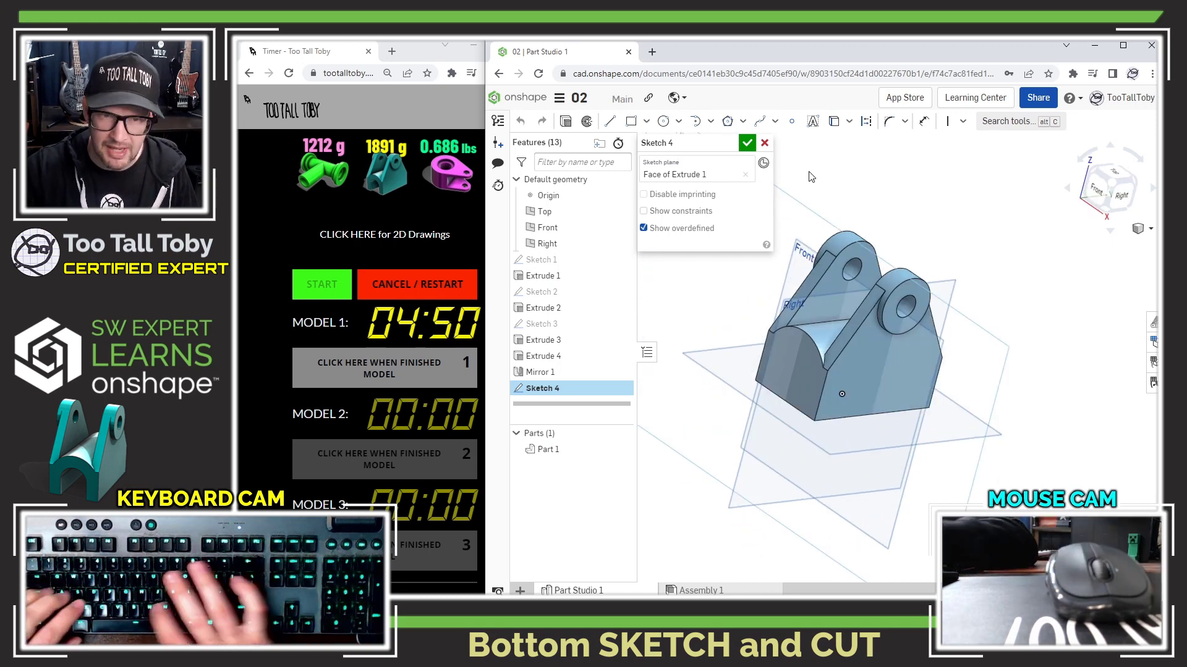
key("s")
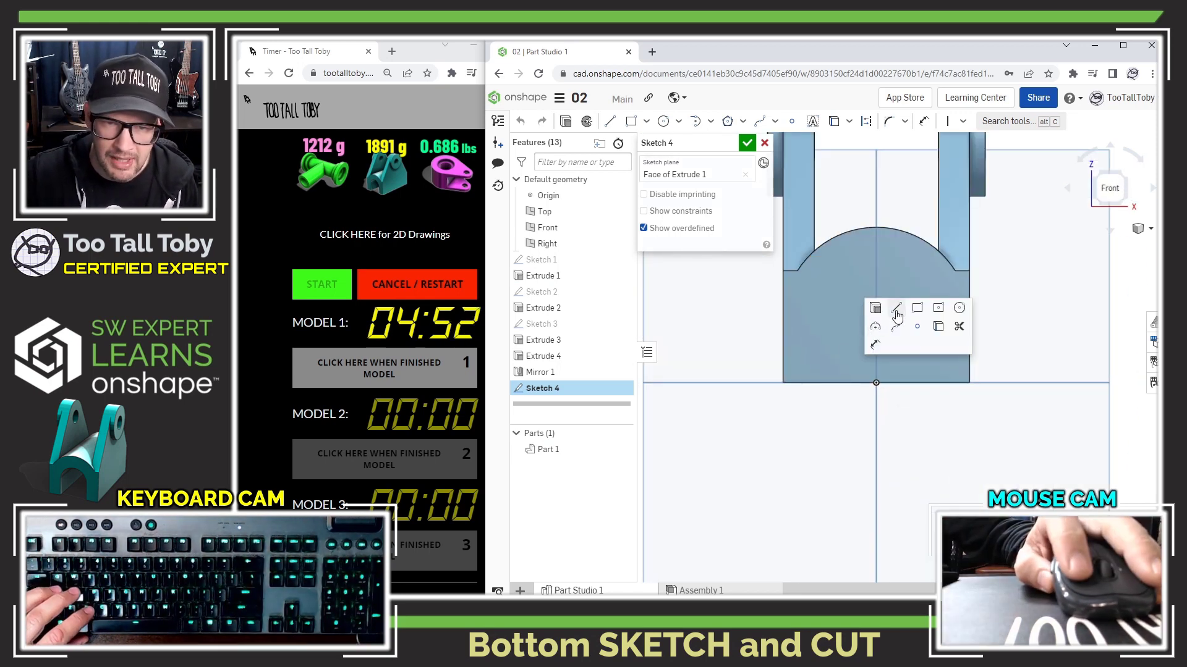
left_click(896, 309)
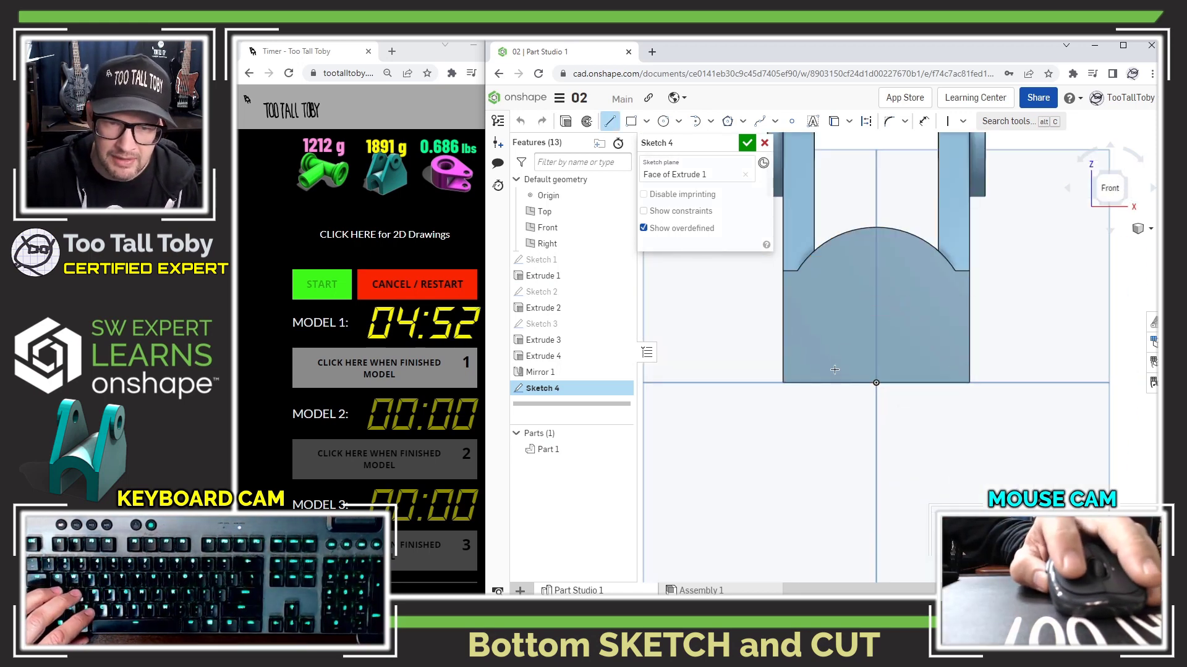
left_click(833, 304)
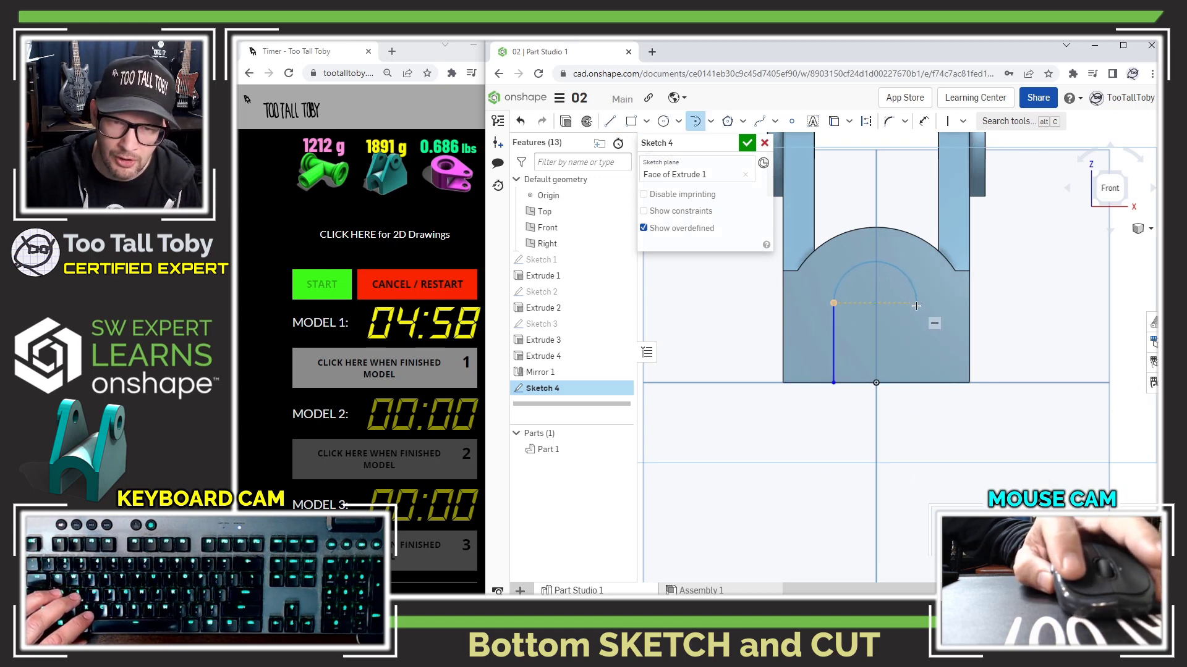
left_click(939, 304)
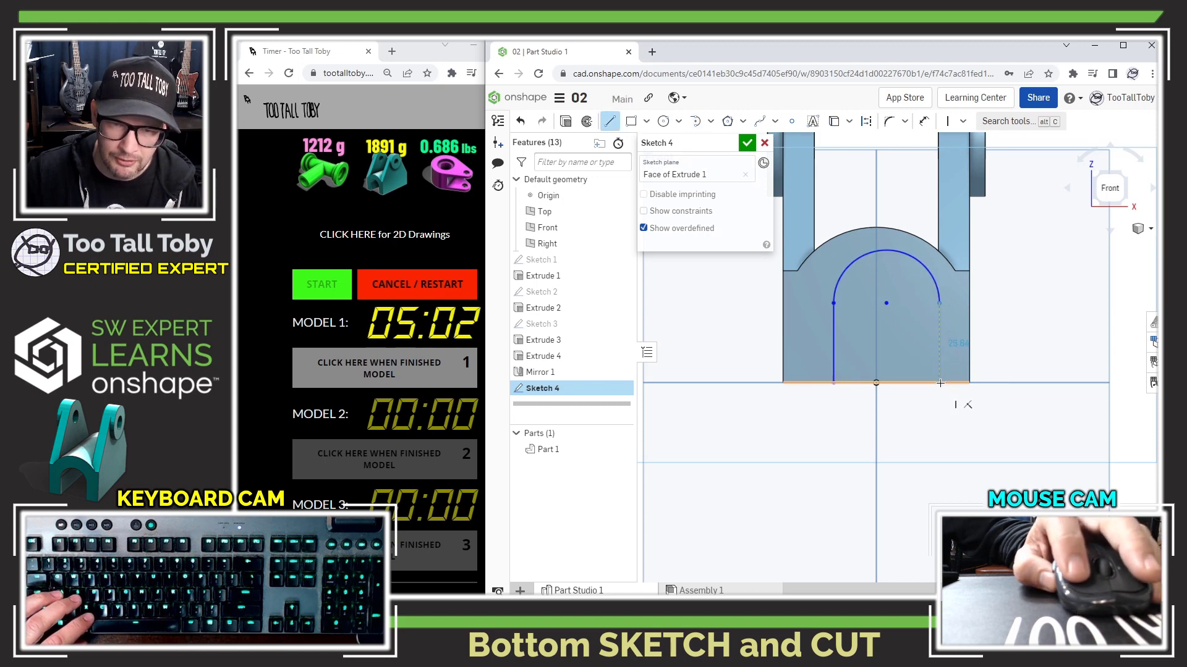
left_click(833, 382)
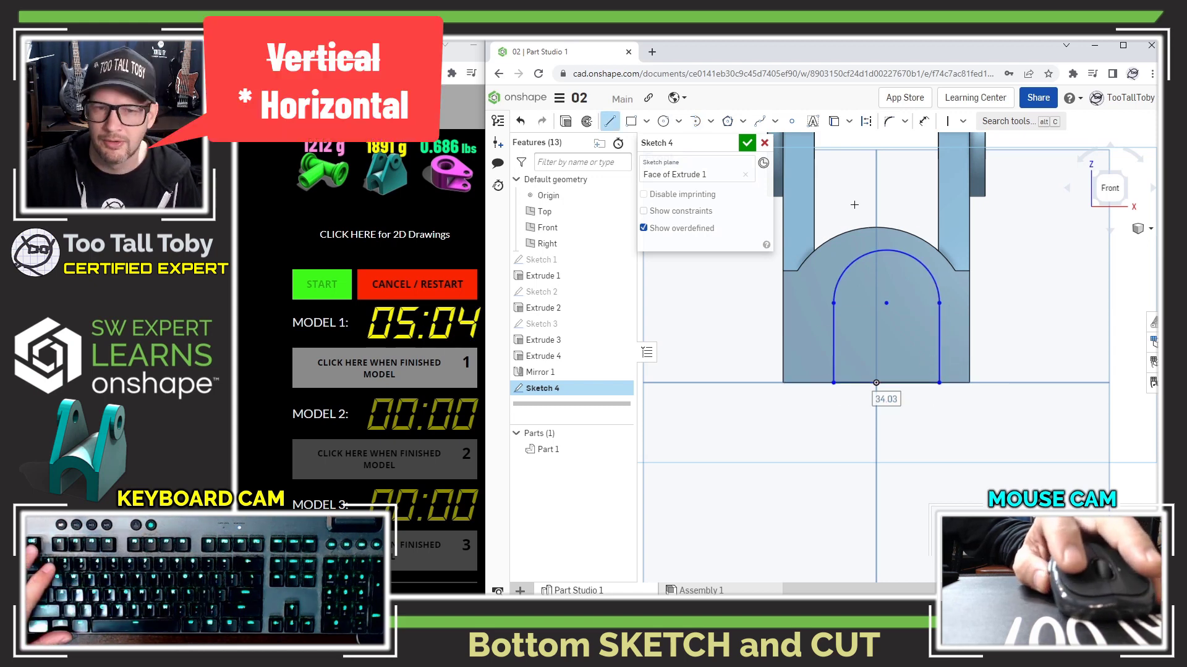
Step: Dimension the arch's top arc to R16
right_click(911, 267)
left_click(923, 293)
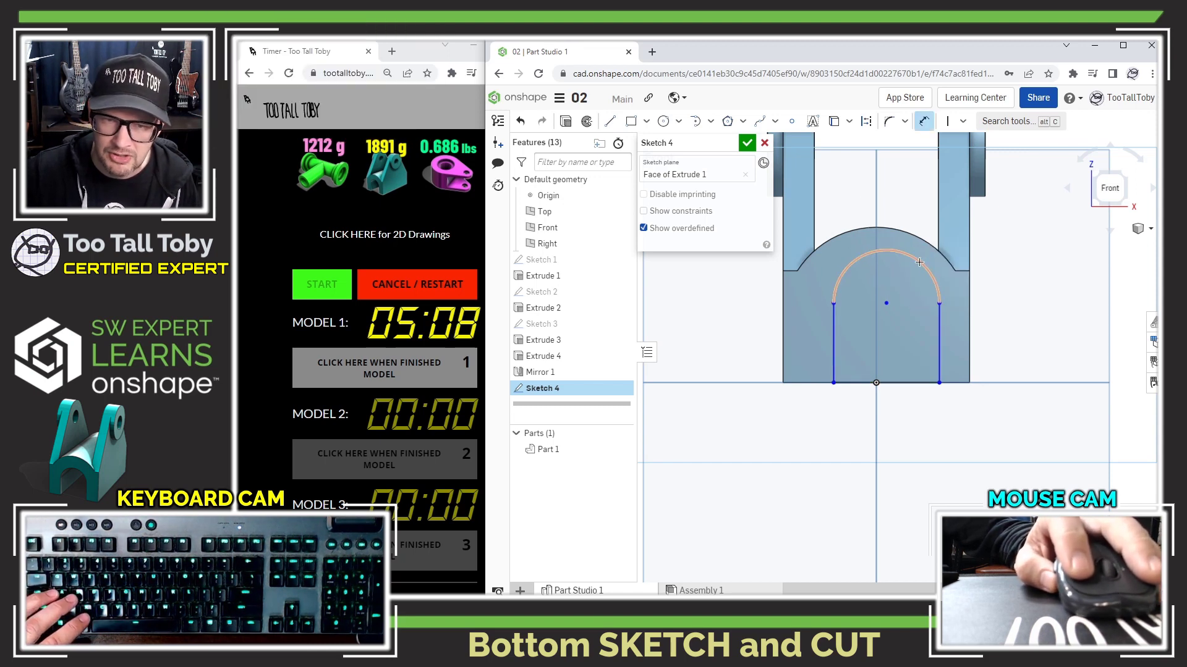
left_click(1006, 199)
type("16")
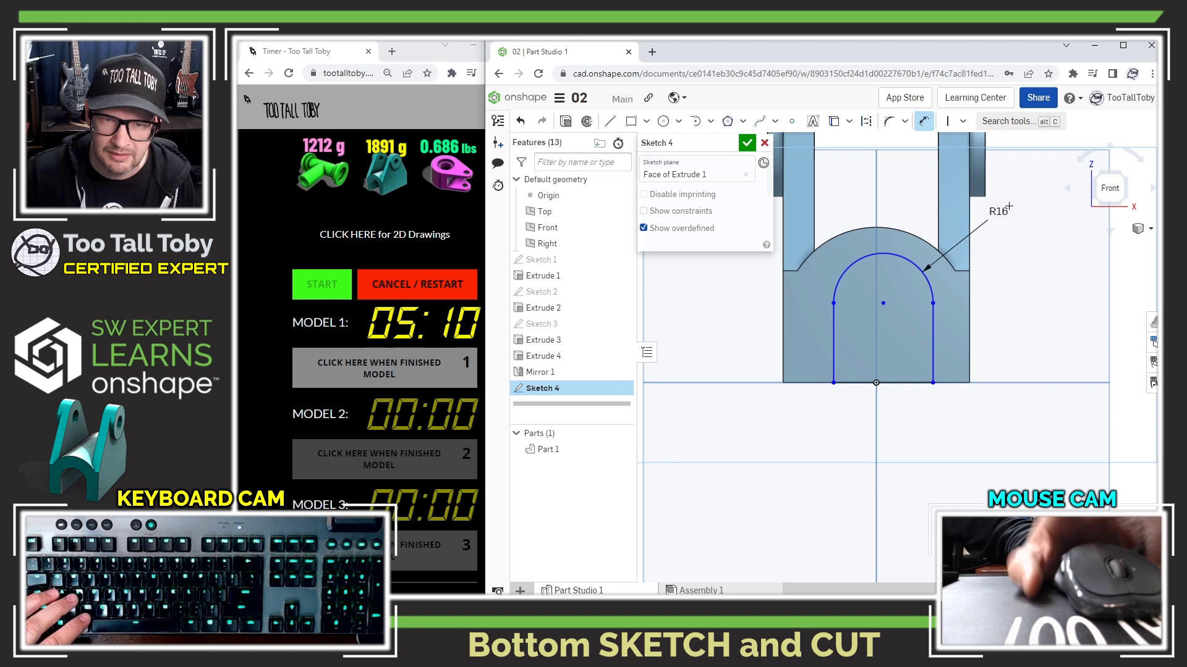
key("Escape")
Step: Make the inner arc concentric with the bracket's outer arched edge
left_click(918, 240)
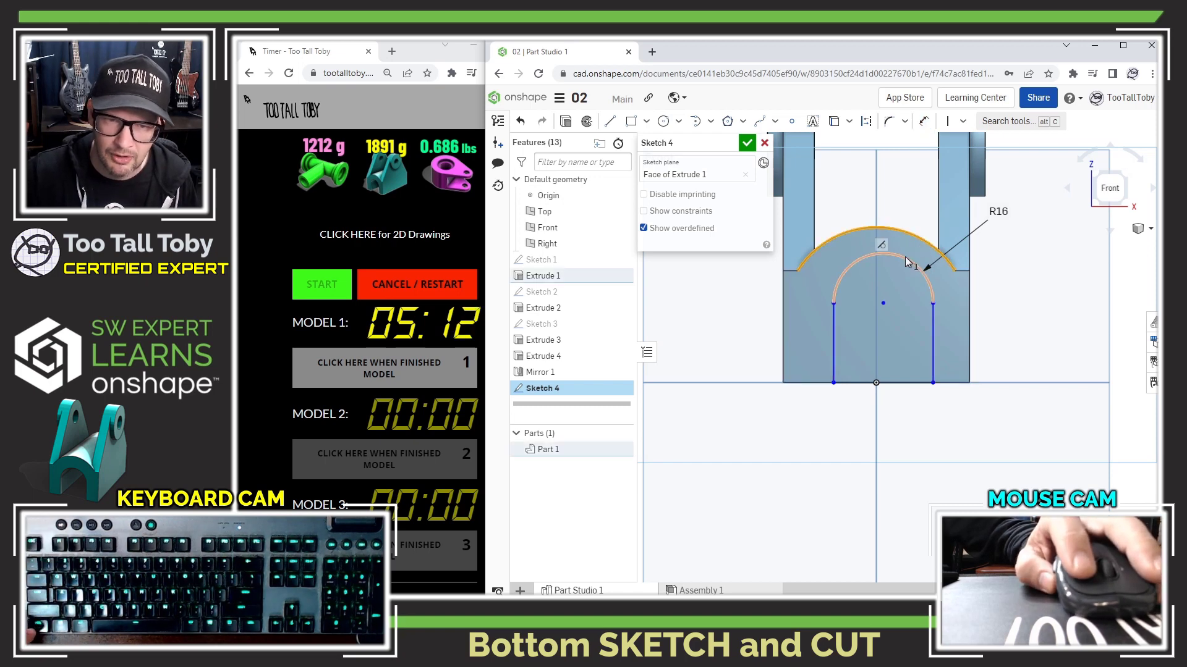
left_click(905, 260)
left_click(964, 127)
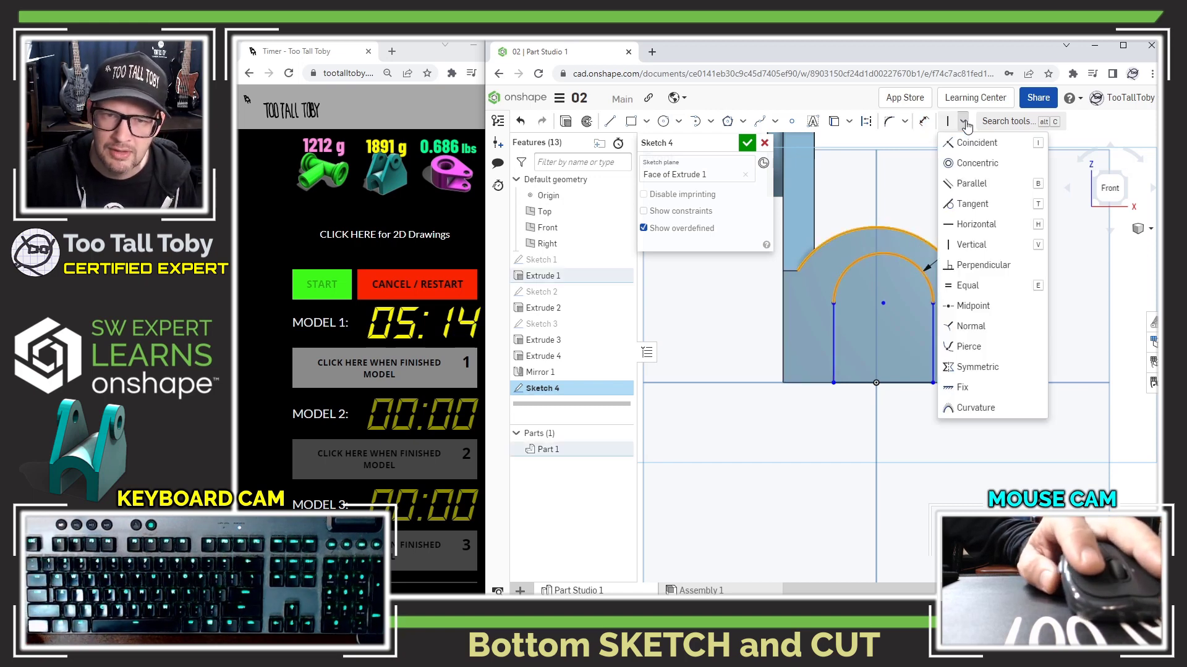
left_click(969, 159)
key("shift+7")
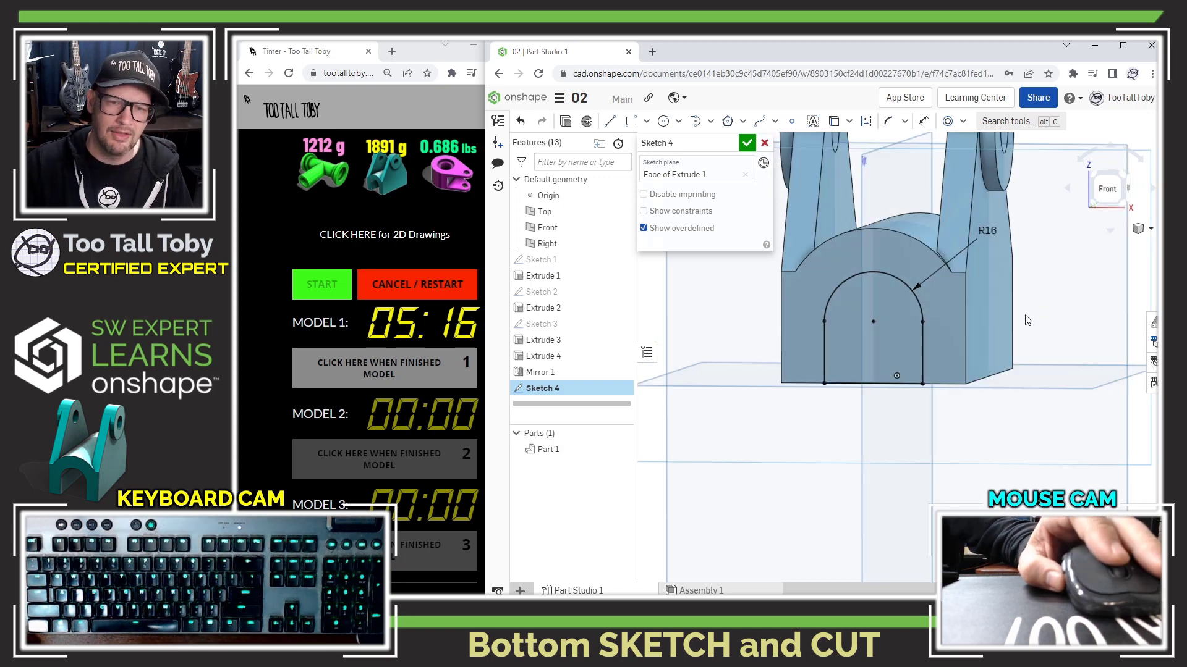
Step: Cut Sketch 4 through all as Extrude 5 to tunnel the arch under the bracket
key("s")
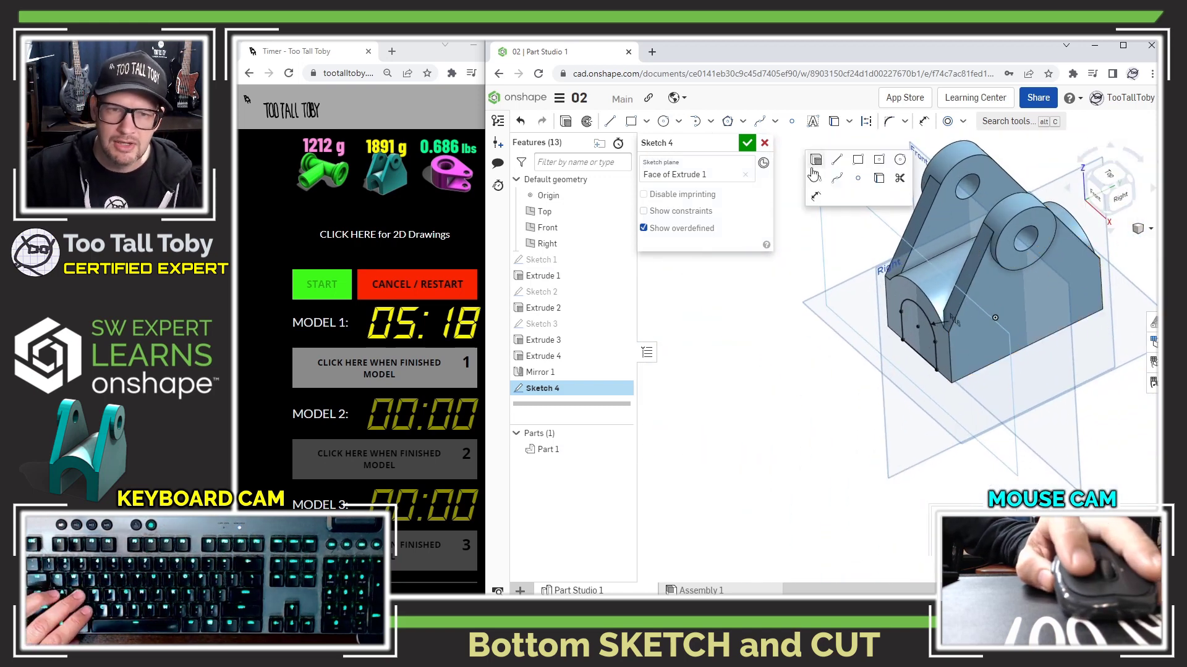
left_click(815, 161)
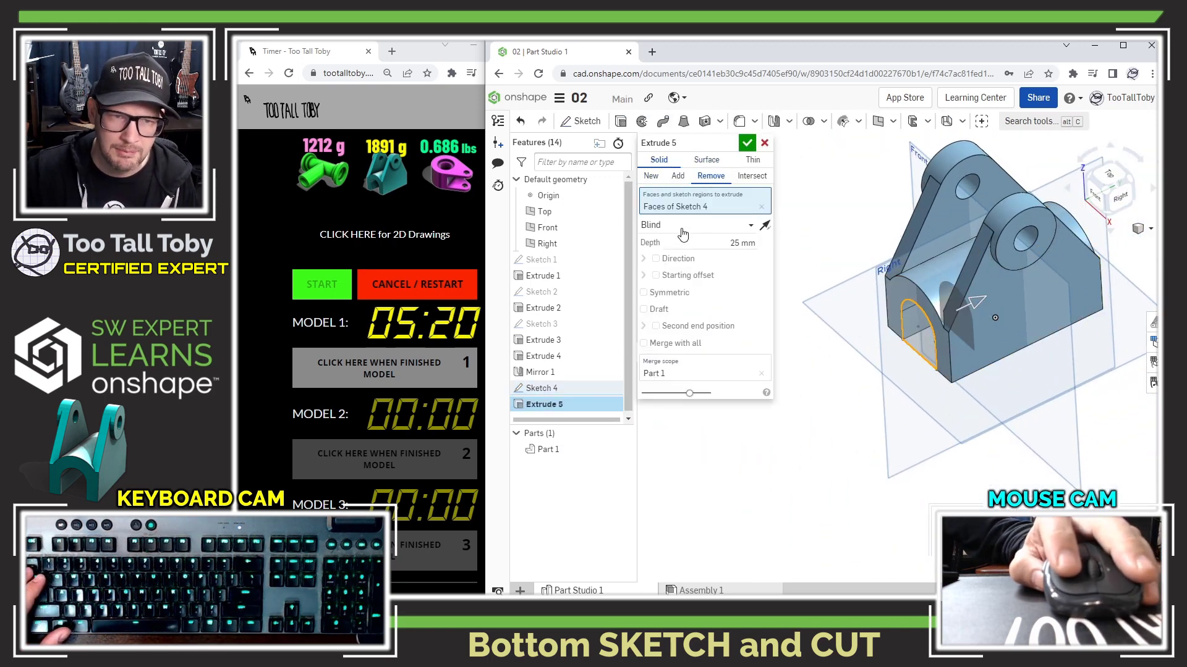
left_click(681, 226)
left_click(665, 326)
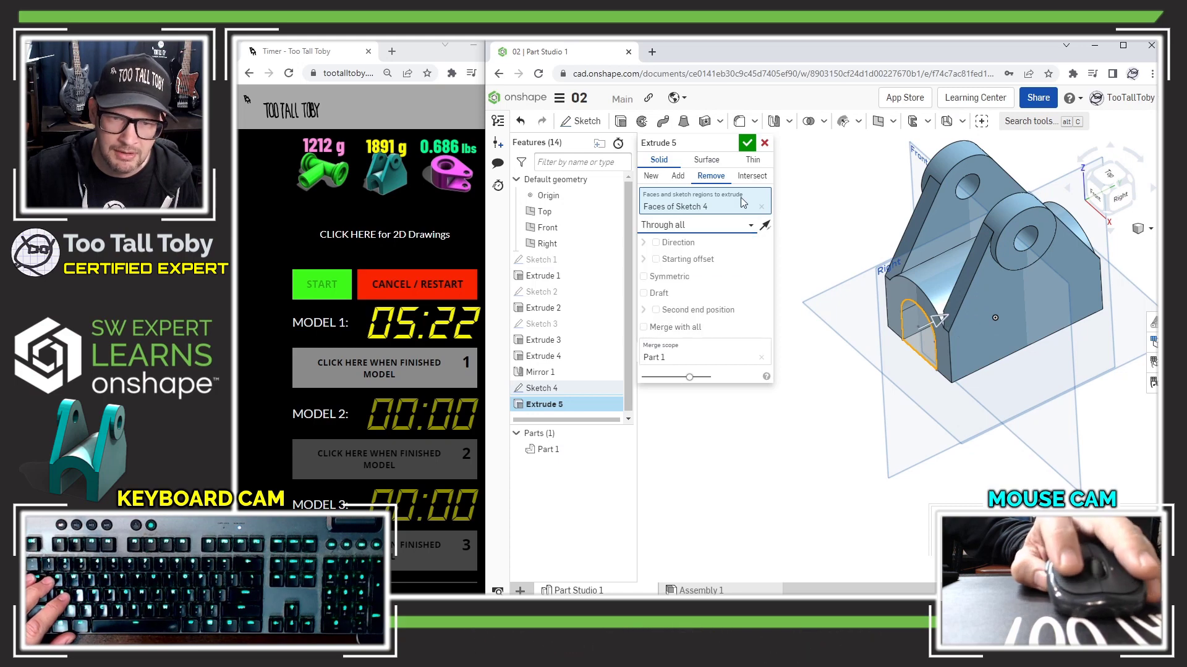
left_click(746, 143)
right_click_drag(853, 266, 1044, 221)
Step: Return to the isometric view and hide the default planes
key("shift+7")
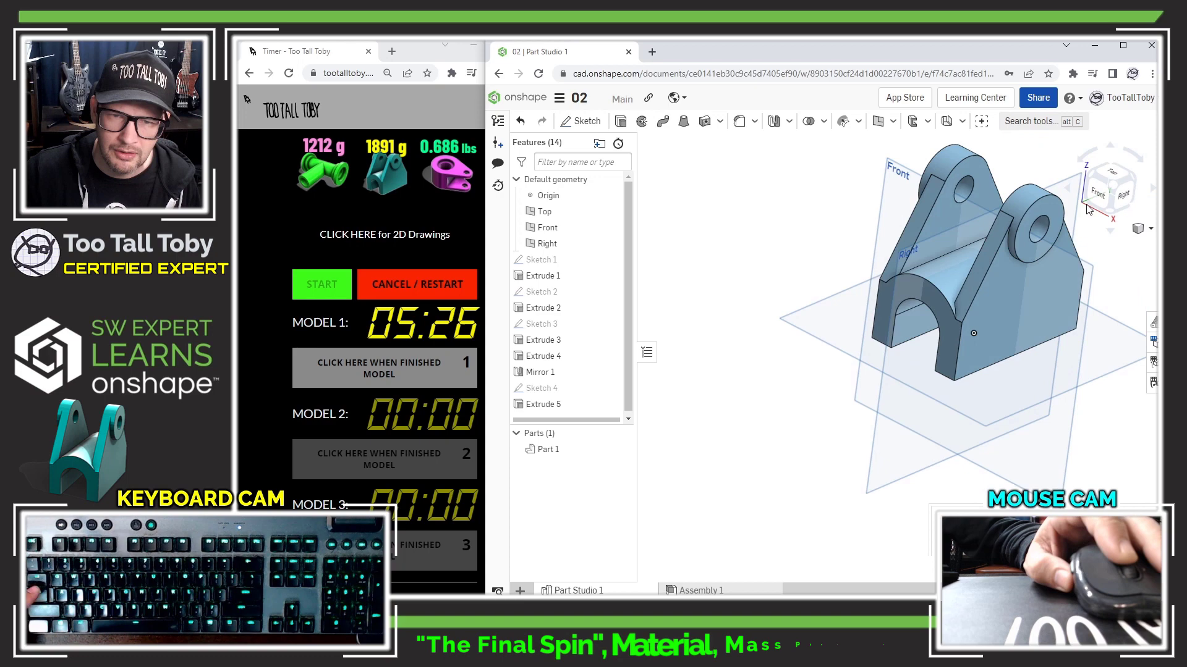
key("p")
right_click_drag(754, 292, 1072, 304)
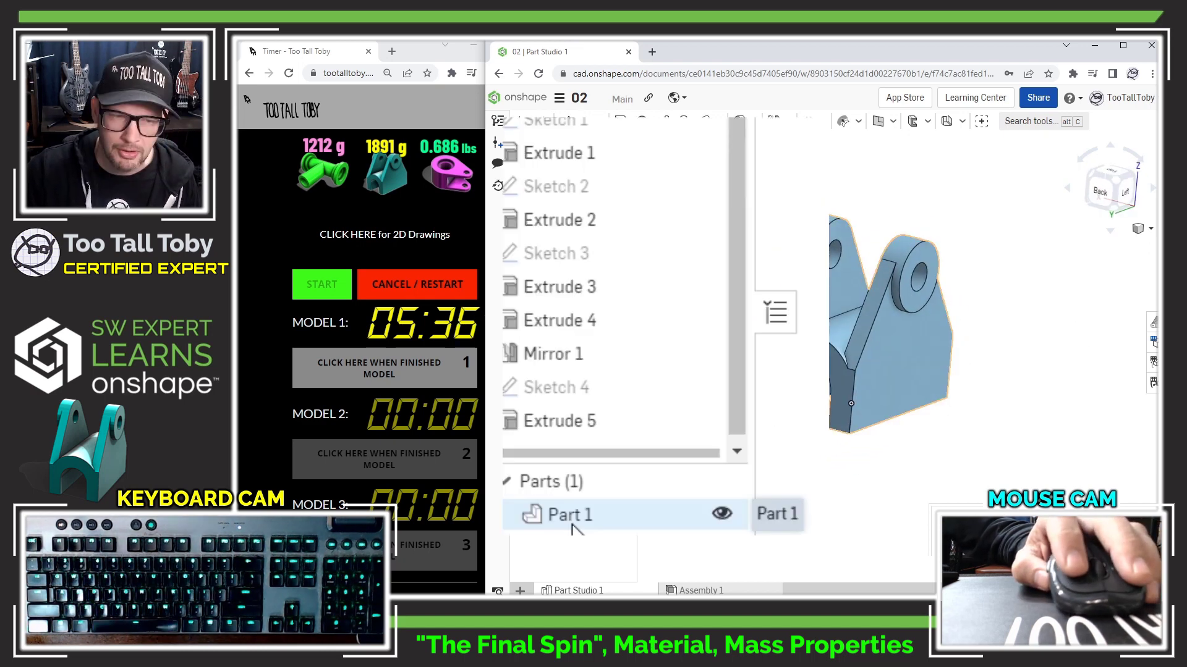
Step: Assign Part 1 a custom material named 'ttt-steel' with density 0.0078 g/mm³
right_click(572, 523)
left_click(728, 209)
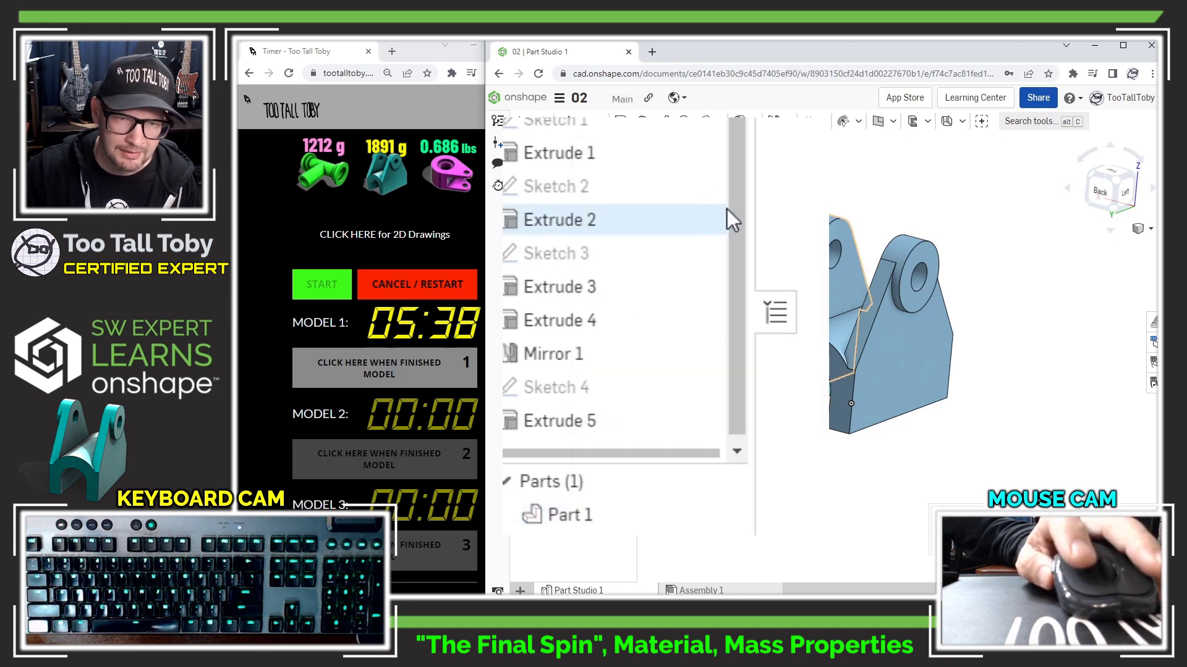
left_click(780, 389)
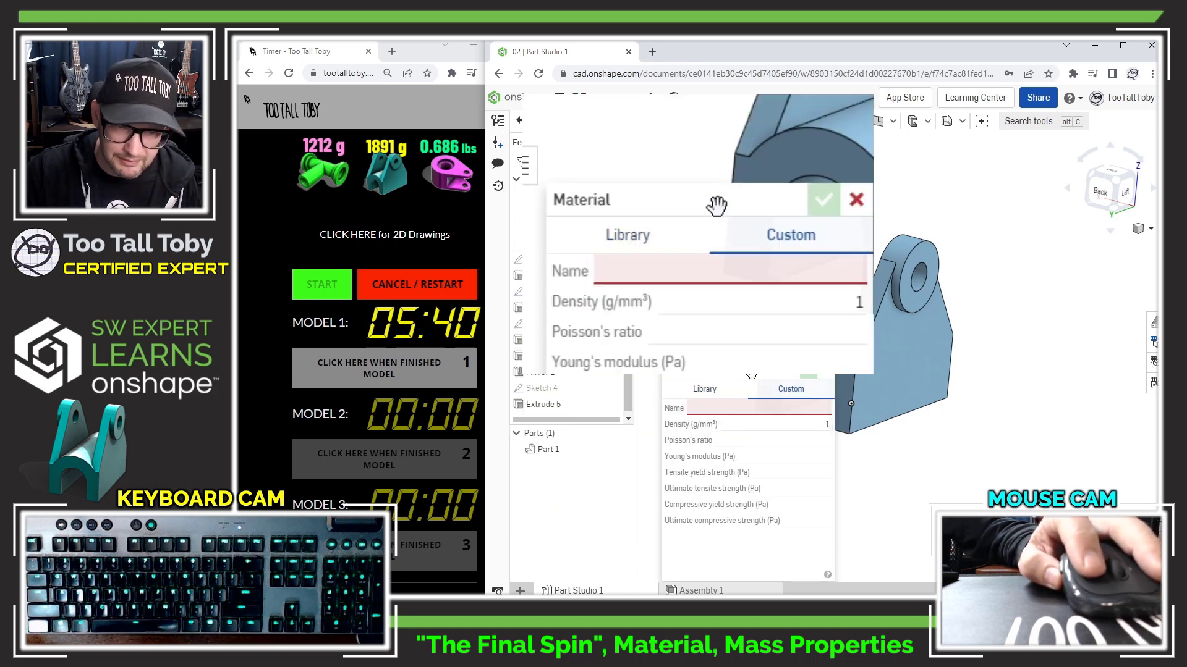
left_click_drag(751, 375, 742, 313)
left_click(704, 348)
type("tt")
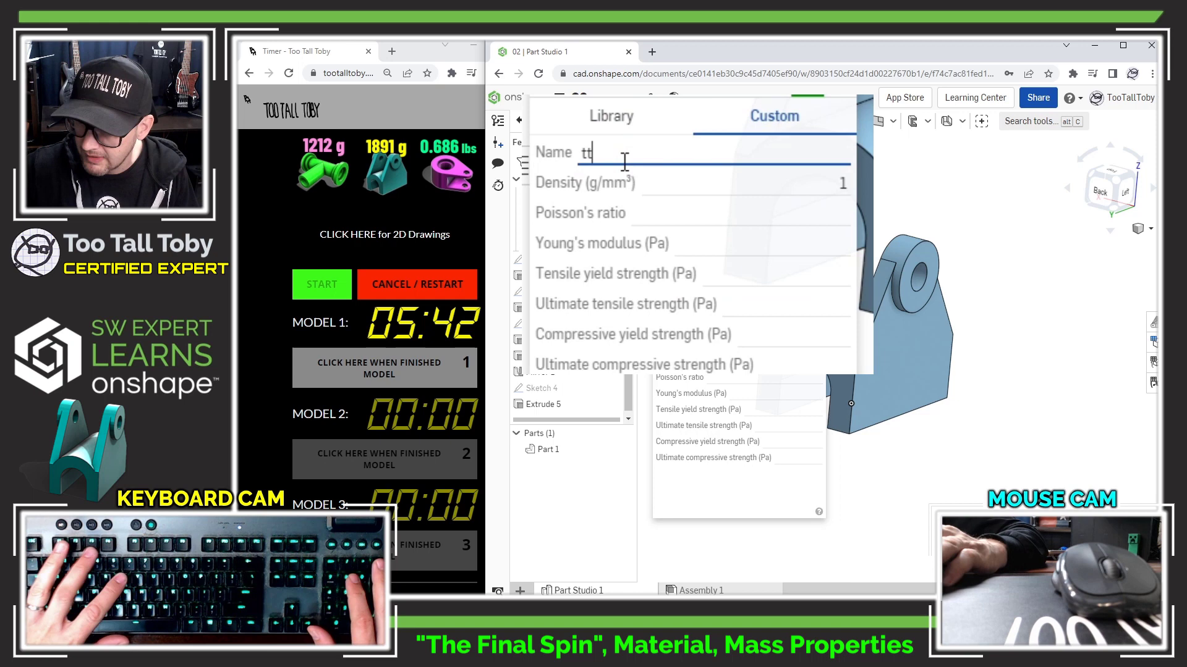
type("t-")
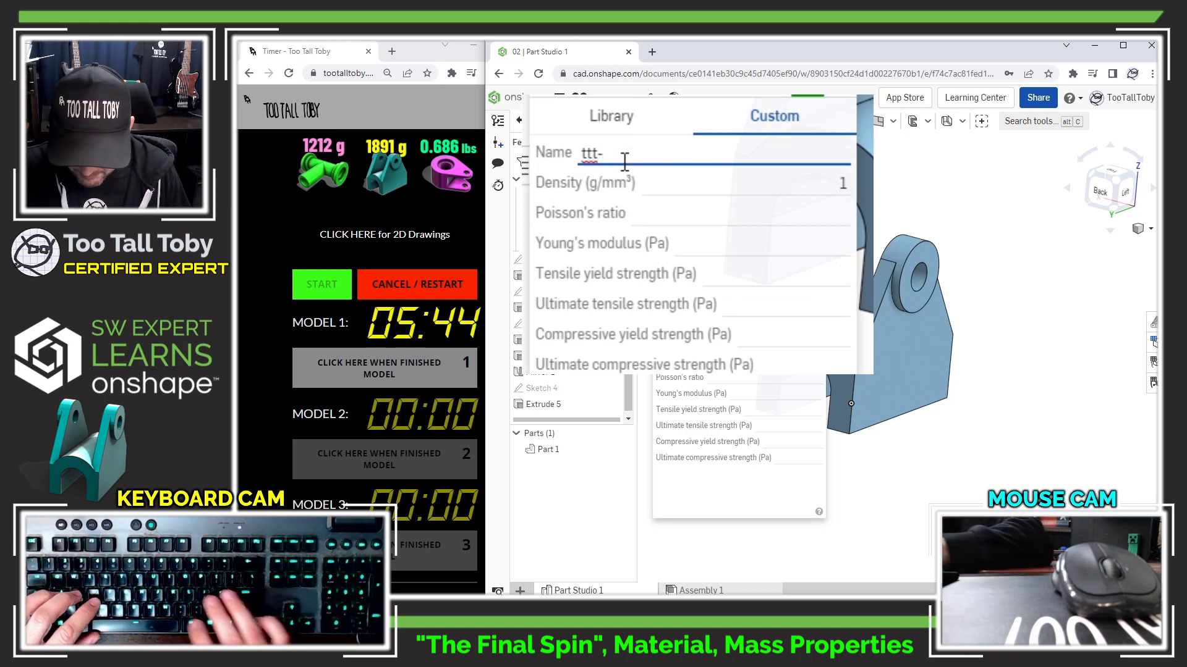
type("steel")
key("Tab")
type("0.")
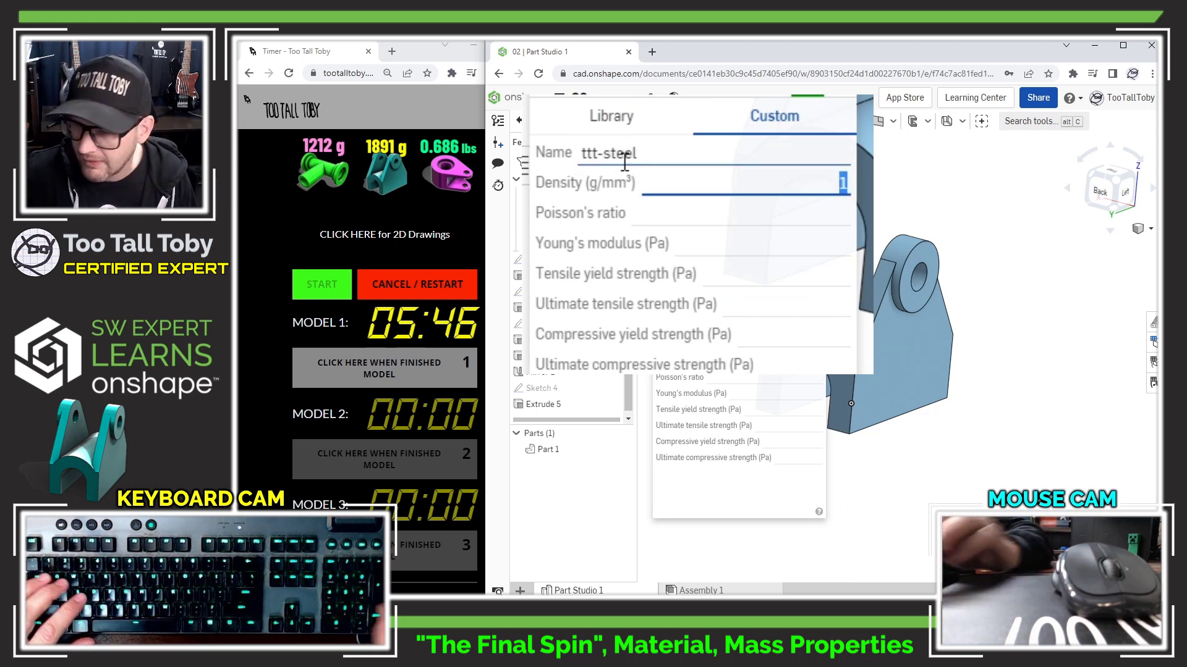
type("0078")
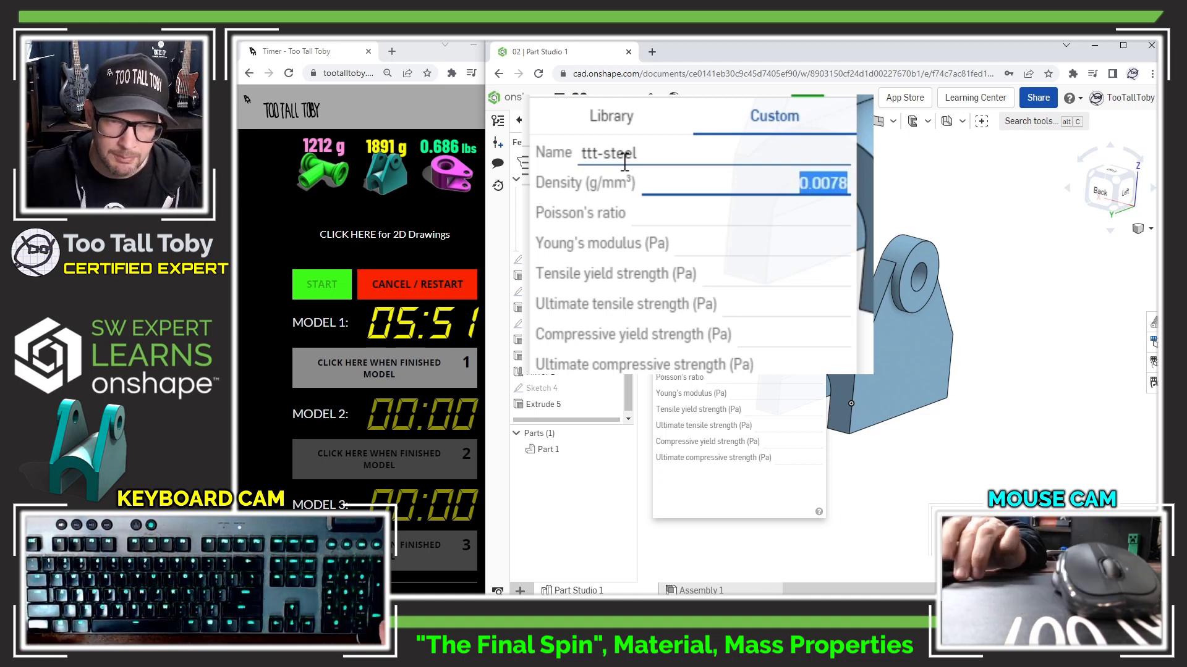
key("Return")
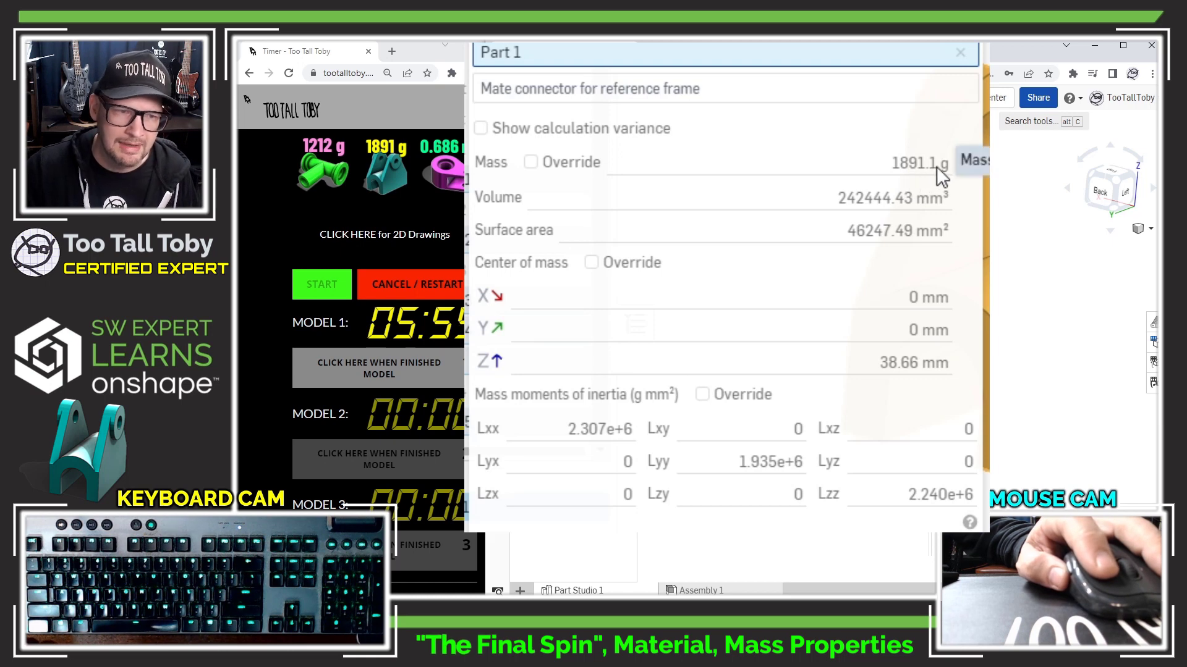
Step: Stop the Model 1 timer at 06:01, compare with the reference drawing, and close Mass properties
left_click(391, 374)
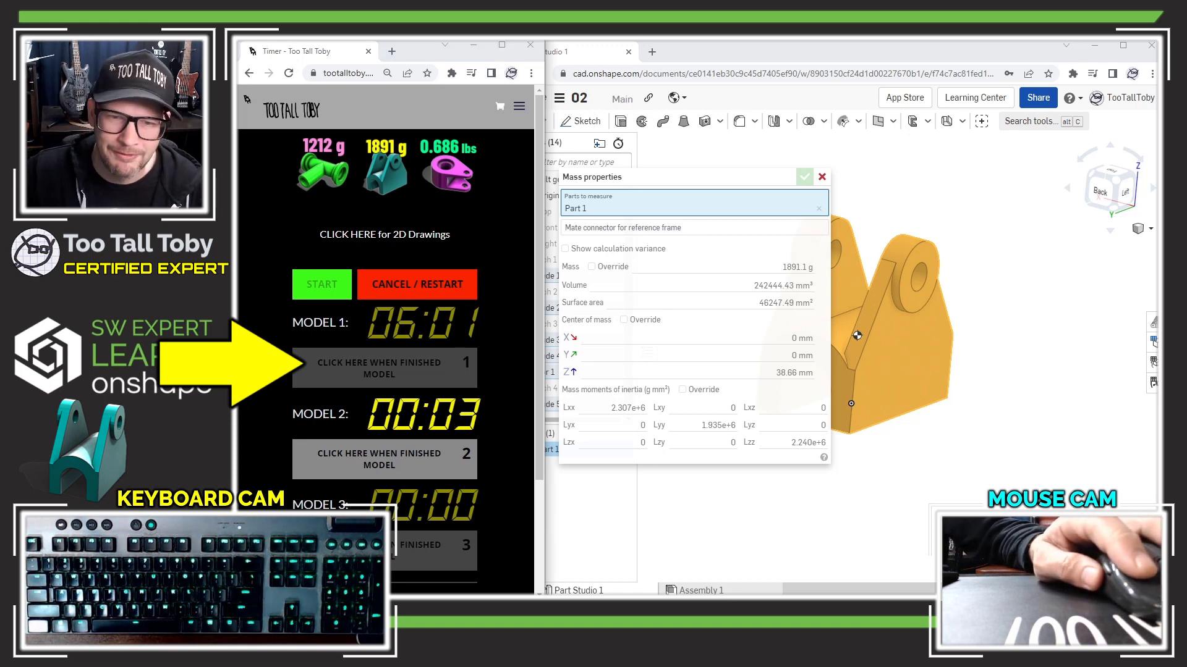
key("alt+Tab")
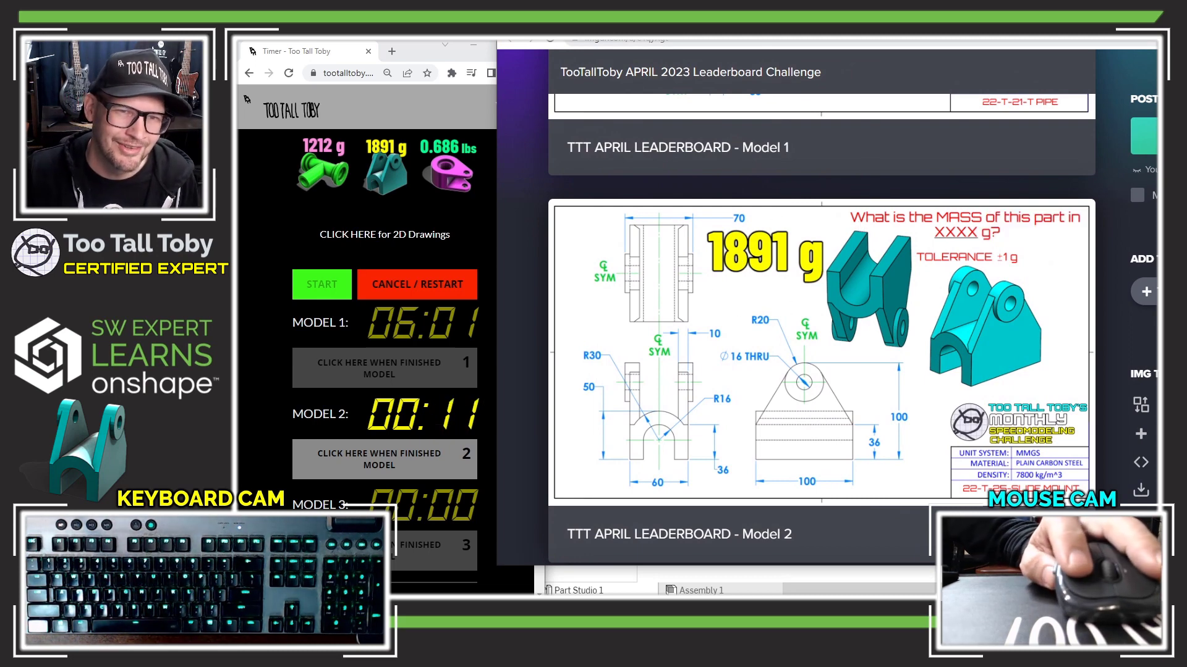
key("alt+Tab")
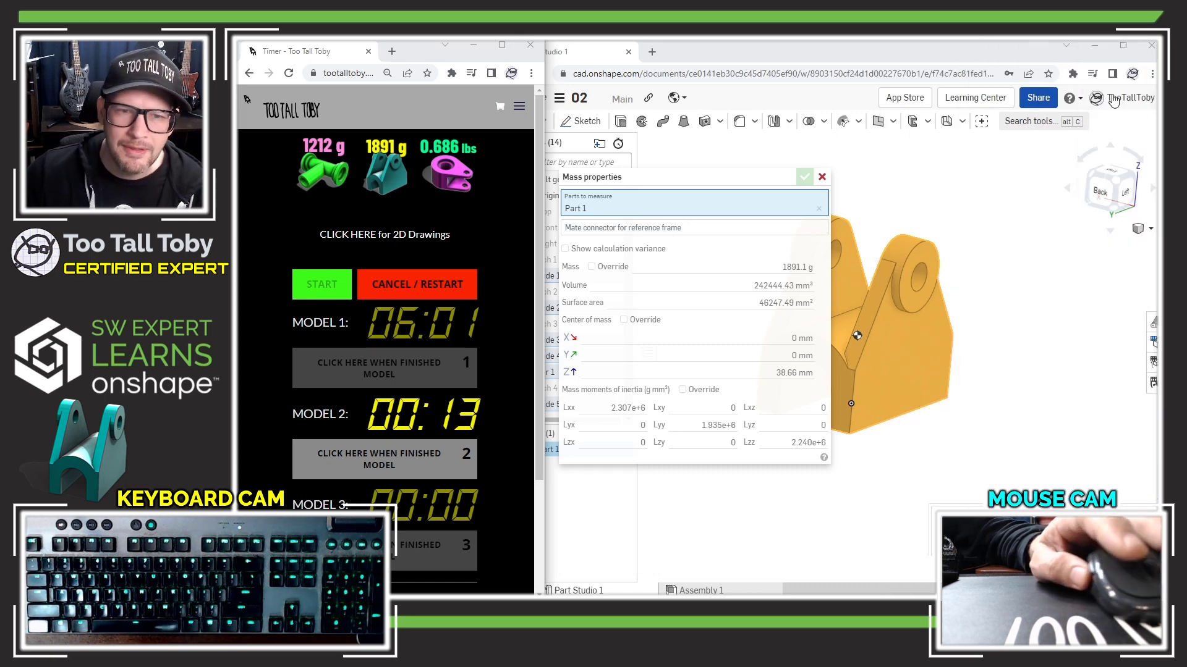
left_click(806, 178)
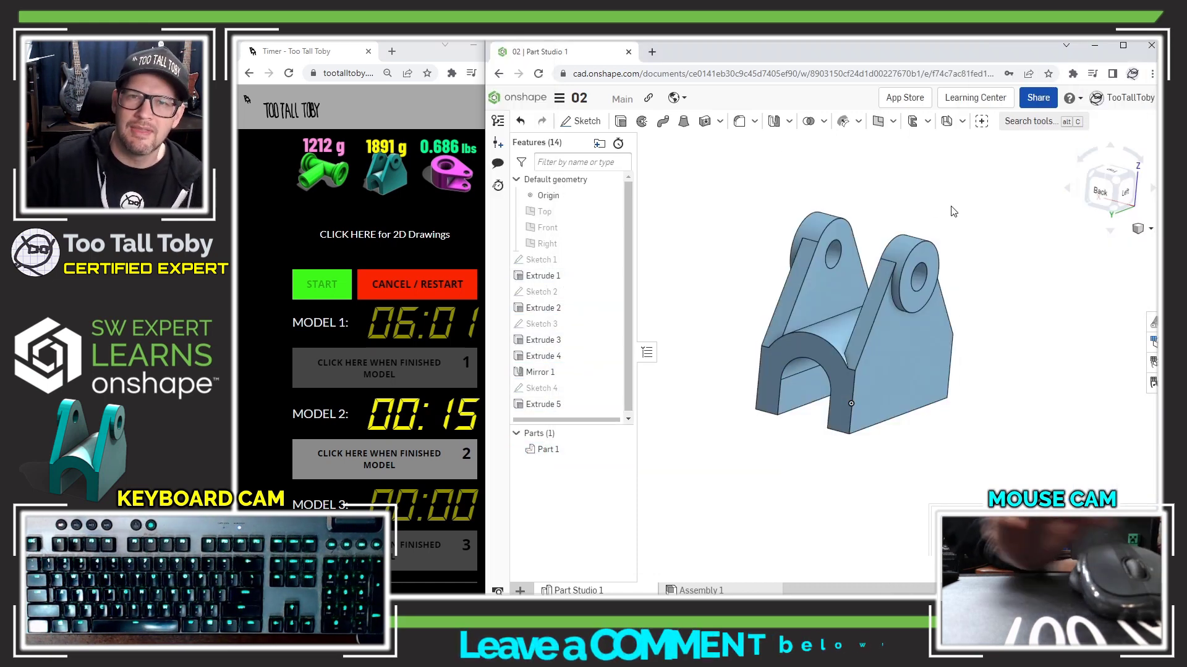